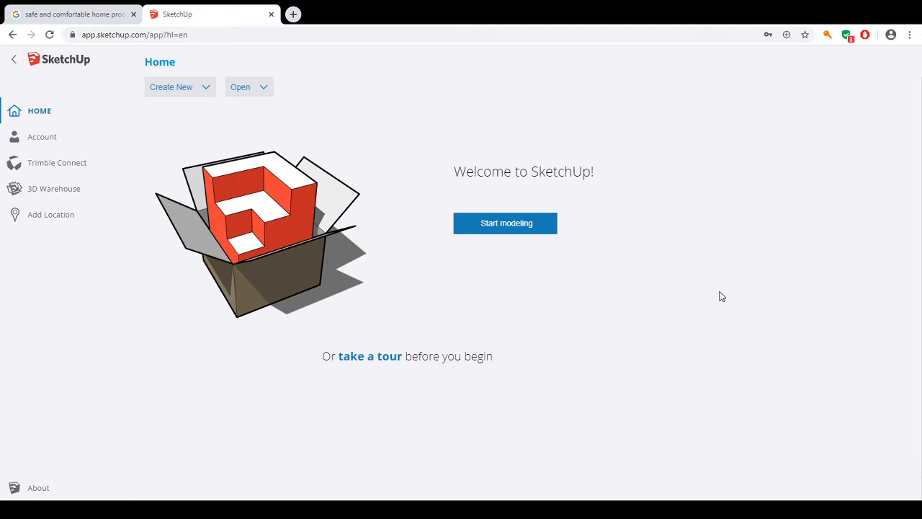
Create a new model from the Simple Template - Millimeters without saving changes to the current model.
{"action": "left_click", "coordinate": [171, 86]}
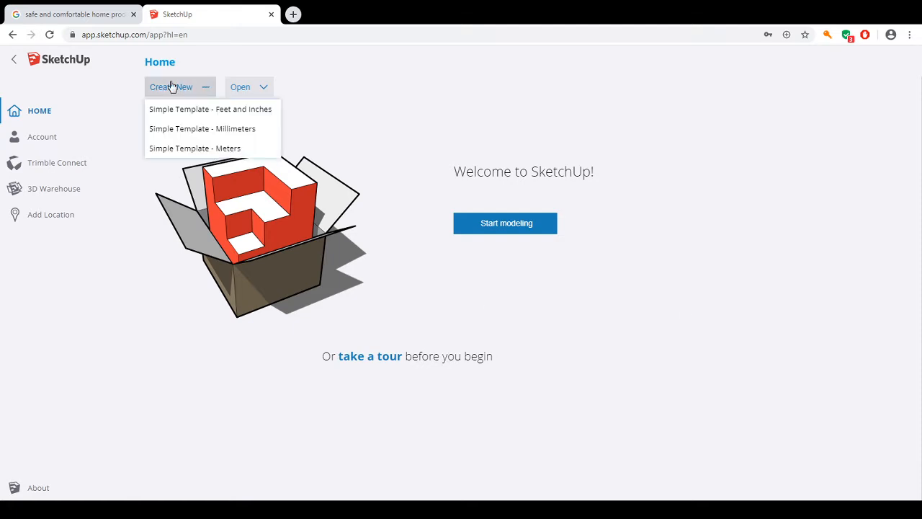
{"action": "left_click", "coordinate": [178, 133]}
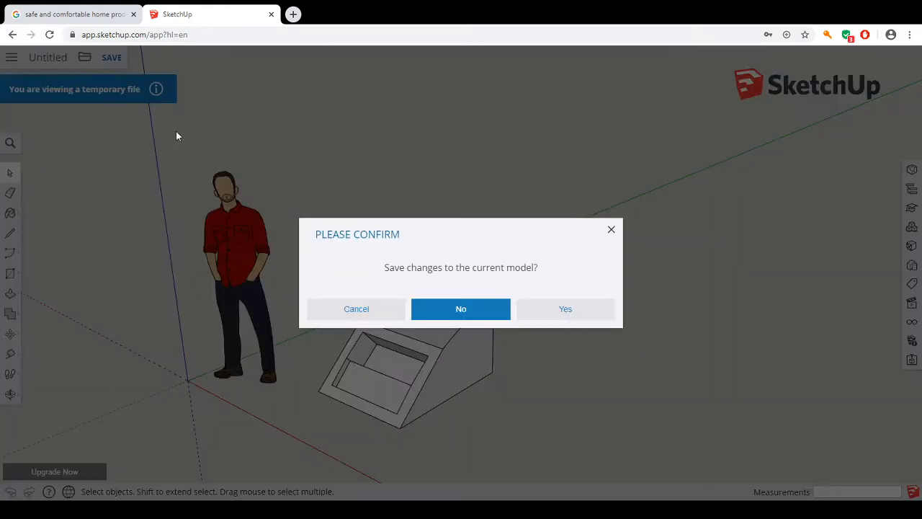
{"action": "left_click", "coordinate": [445, 312]}
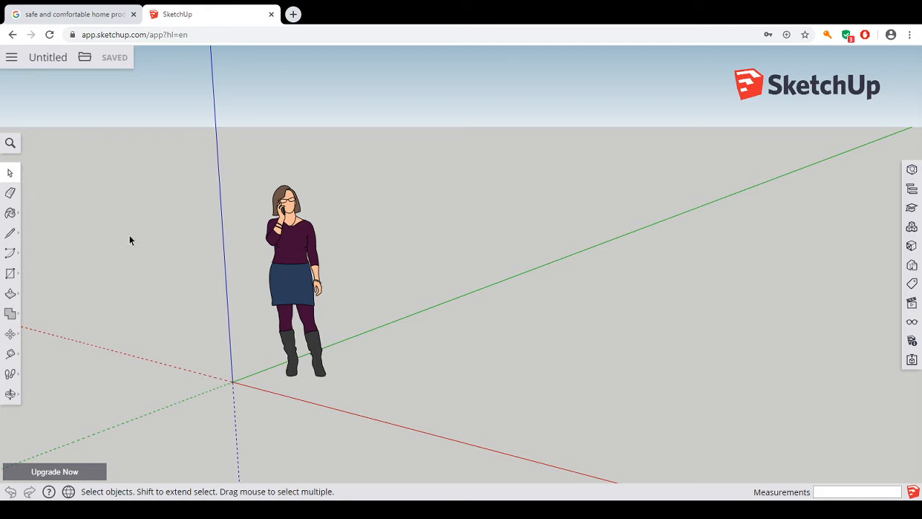
{"action": "left_click", "coordinate": [17, 281]}
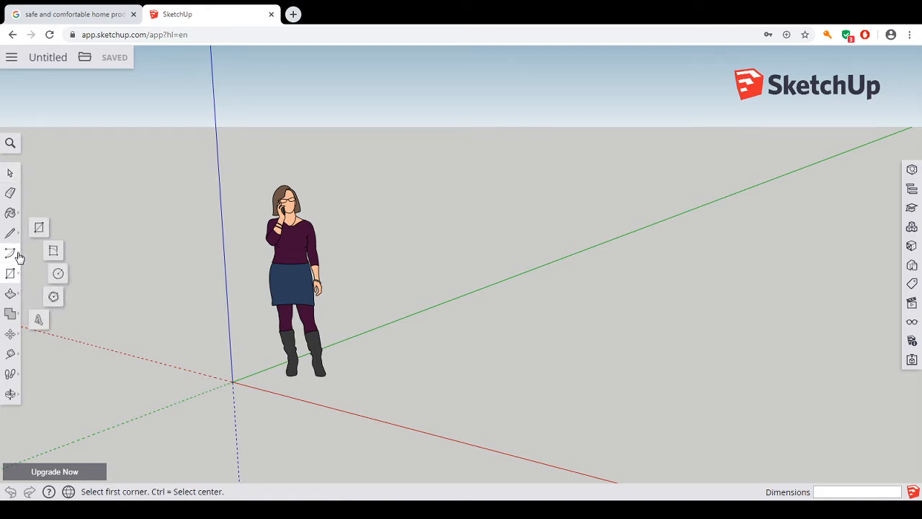
{"action": "left_click", "coordinate": [17, 255]}
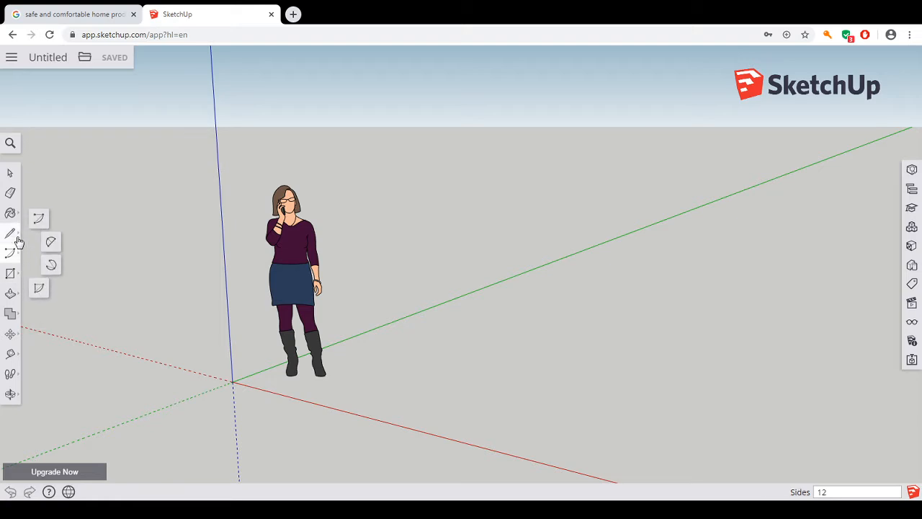
{"action": "left_click", "coordinate": [17, 233]}
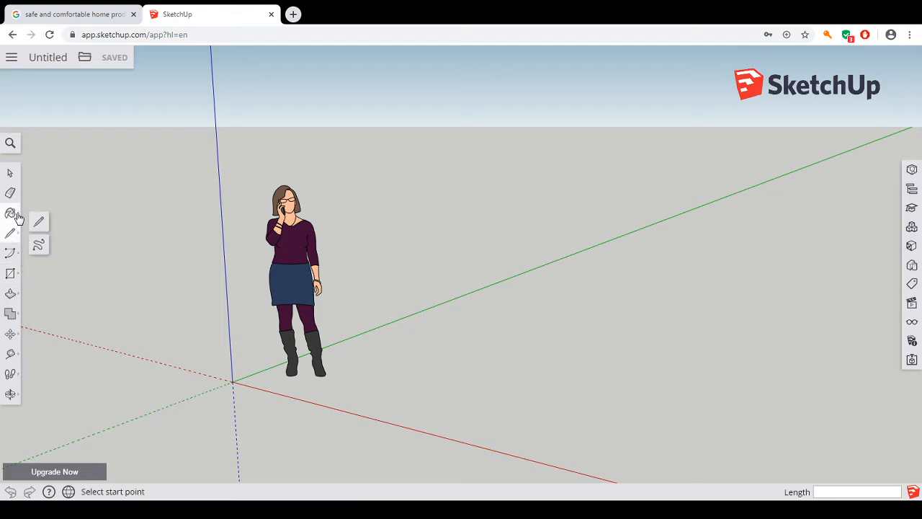
{"action": "left_click", "coordinate": [17, 213]}
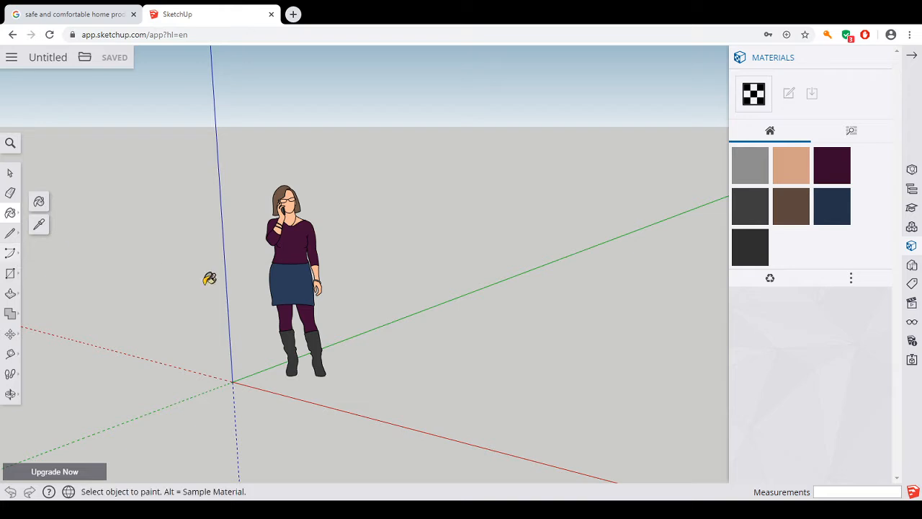
{"action": "left_click", "coordinate": [912, 56]}
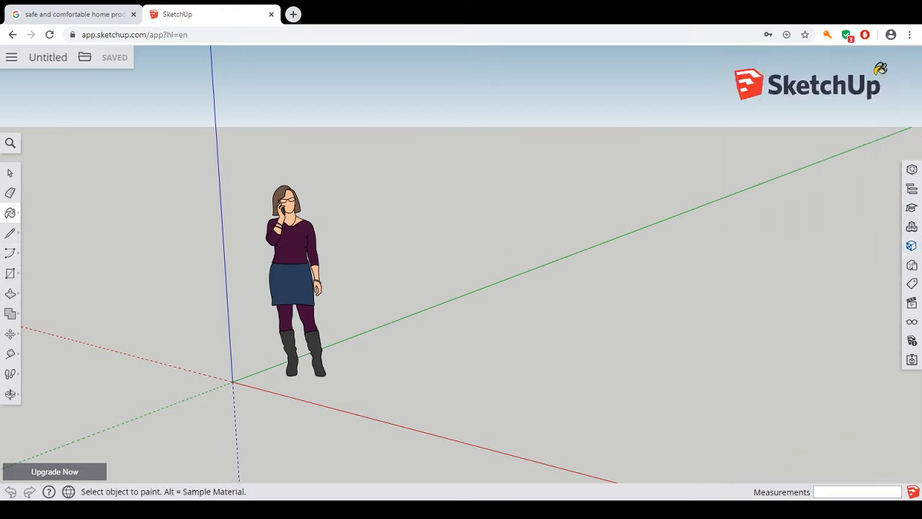
{"action": "left_click", "coordinate": [10, 333]}
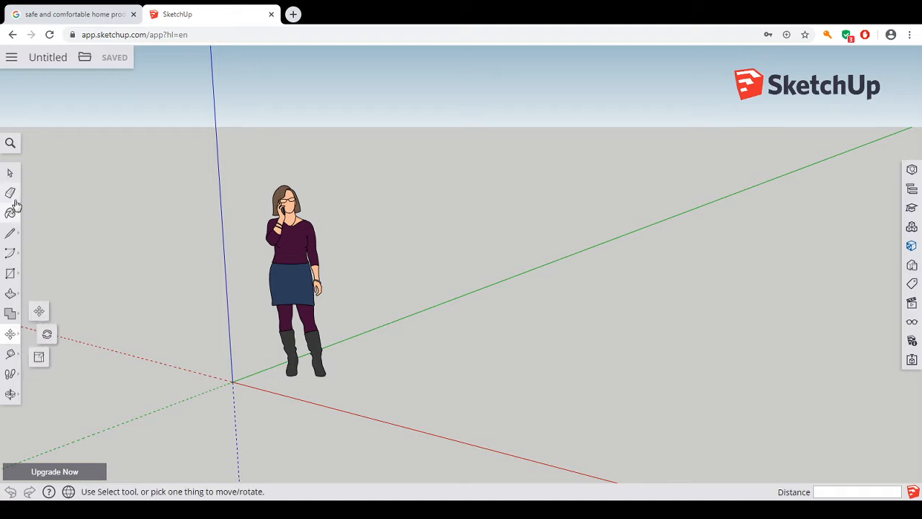
{"action": "left_click", "coordinate": [19, 173]}
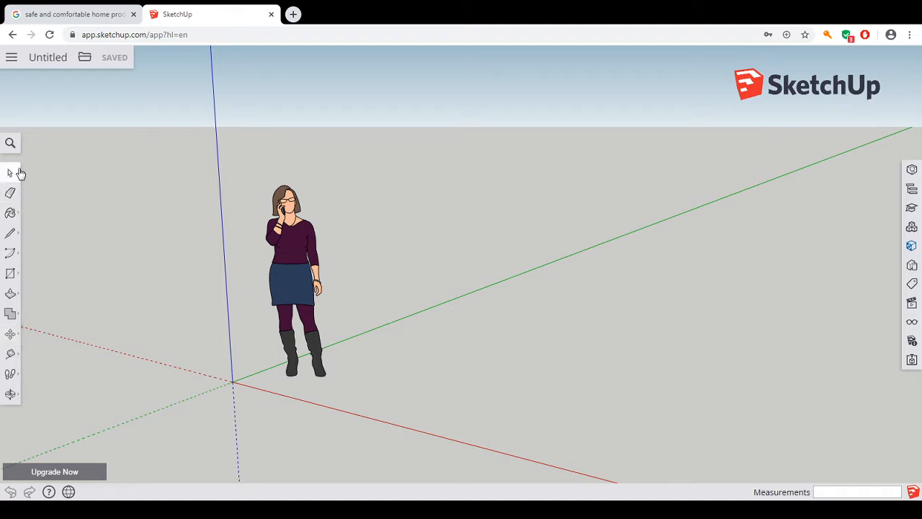
{"action": "left_click", "coordinate": [11, 142]}
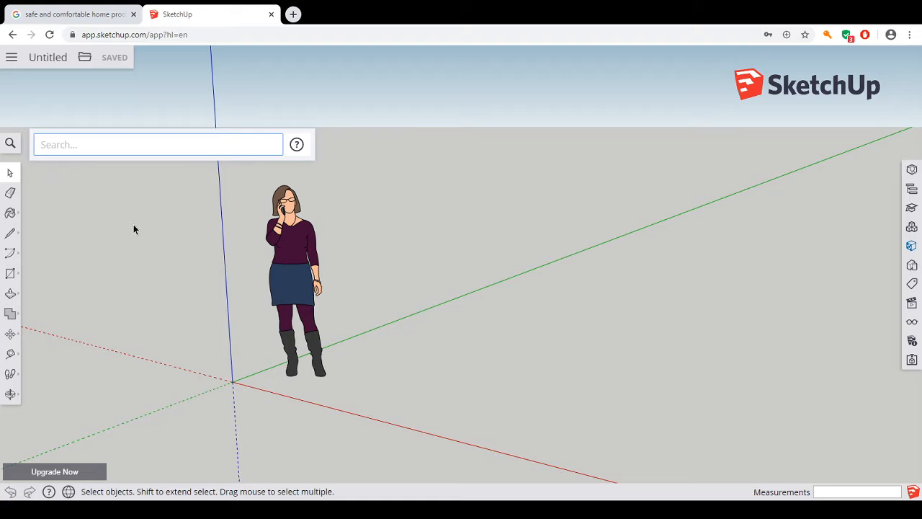
{"action": "left_click", "coordinate": [10, 175]}
{"action": "left_click", "coordinate": [10, 150]}
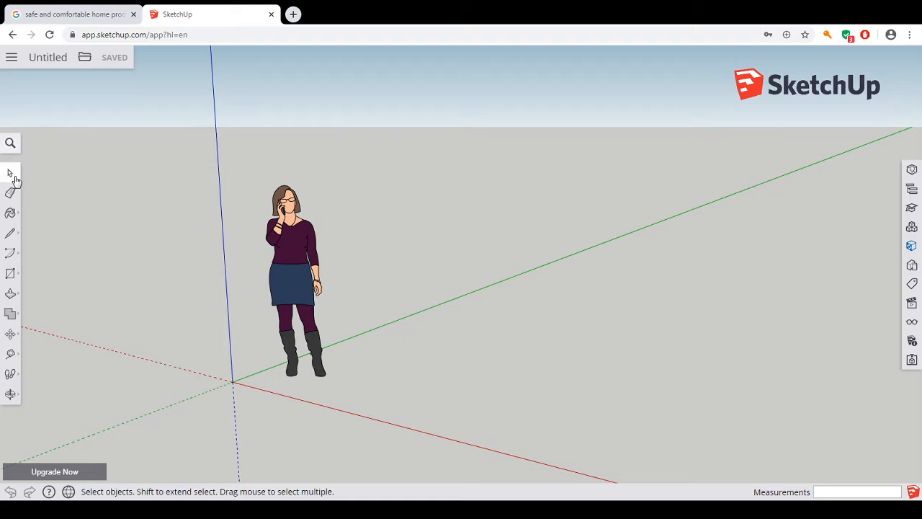
Look through the paint, line, arc, shape, push/pull, solid, move, measuring and walk tool groups.
{"action": "left_click", "coordinate": [13, 216]}
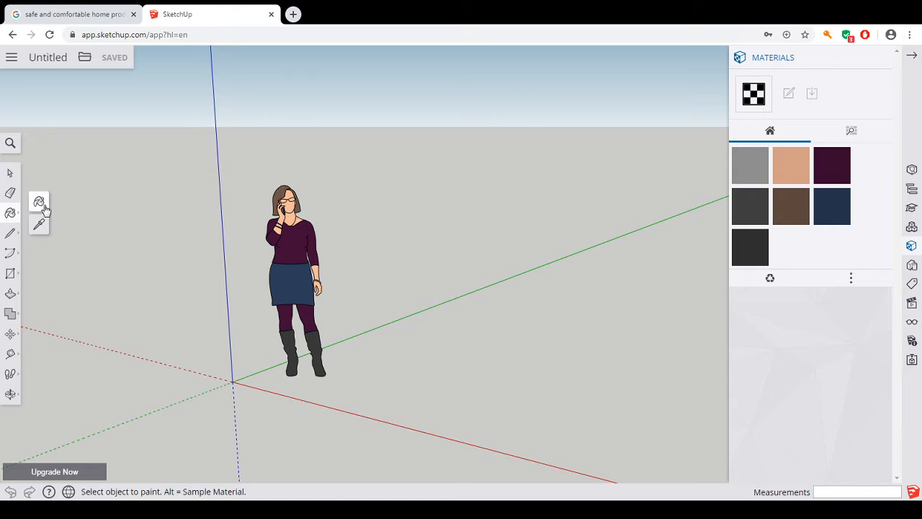
{"action": "left_click", "coordinate": [914, 58]}
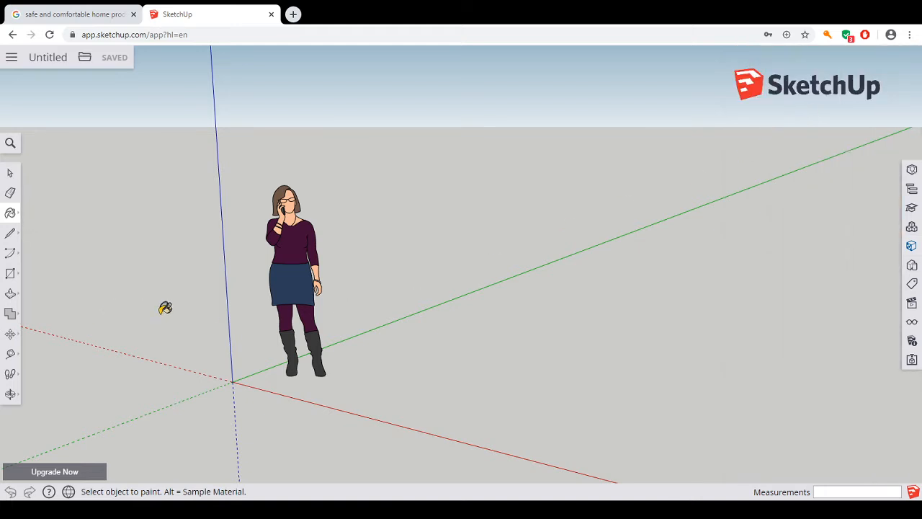
{"action": "left_click", "coordinate": [11, 234]}
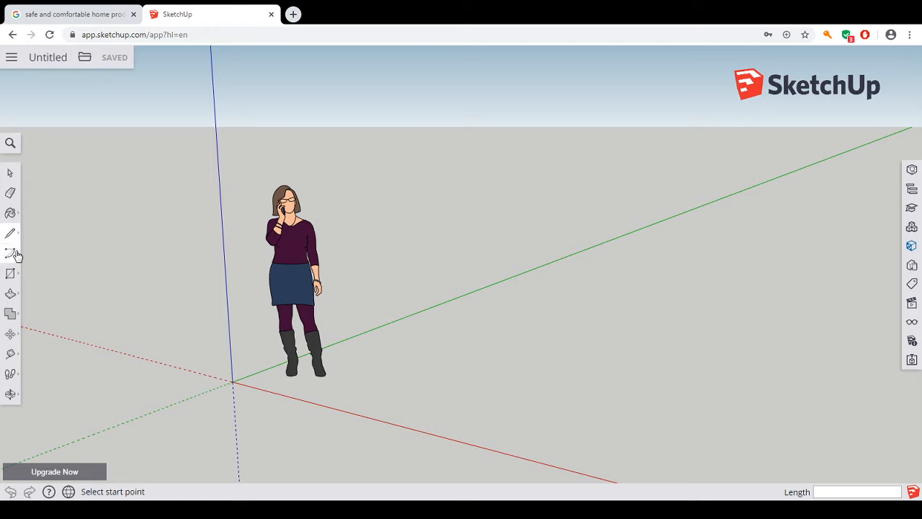
{"action": "left_click", "coordinate": [18, 256]}
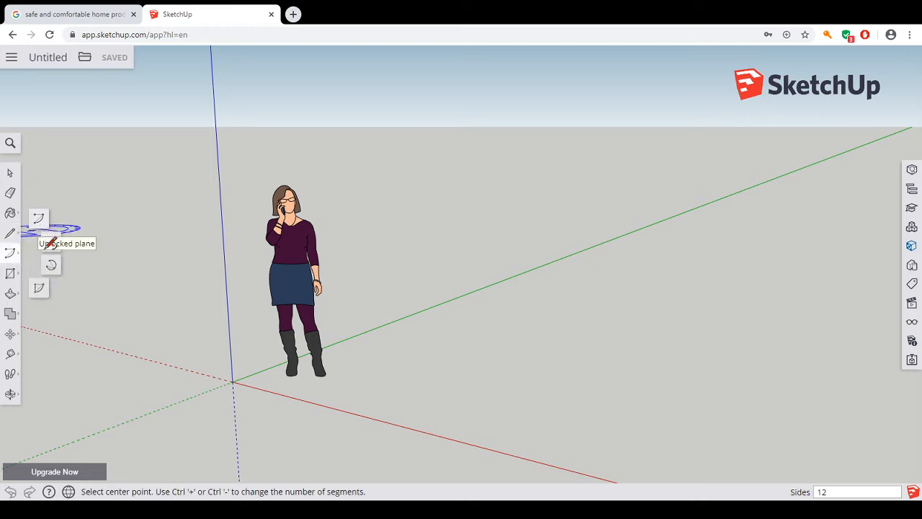
{"action": "left_click", "coordinate": [10, 274]}
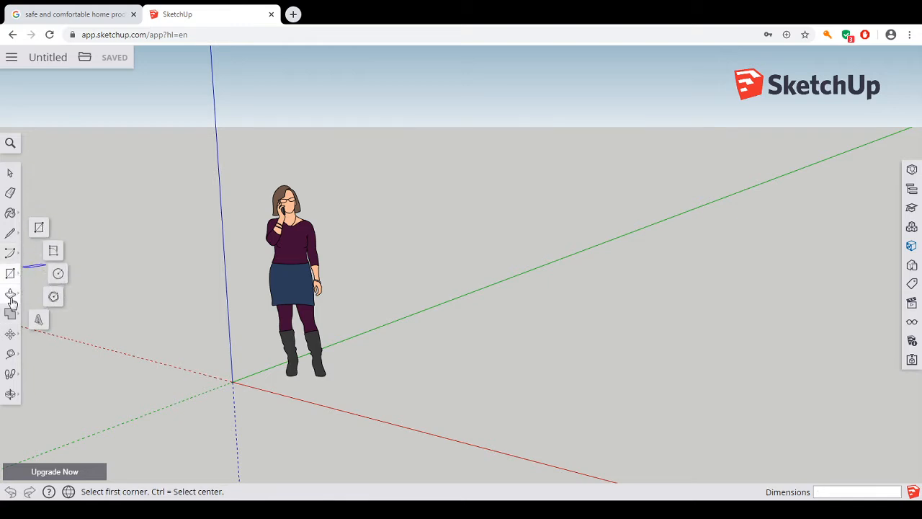
{"action": "left_click", "coordinate": [10, 295]}
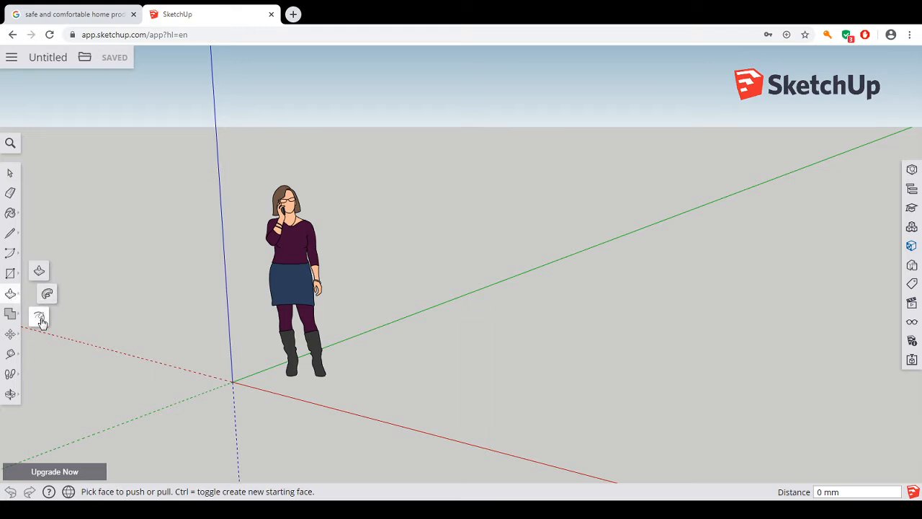
{"action": "left_click", "coordinate": [11, 315]}
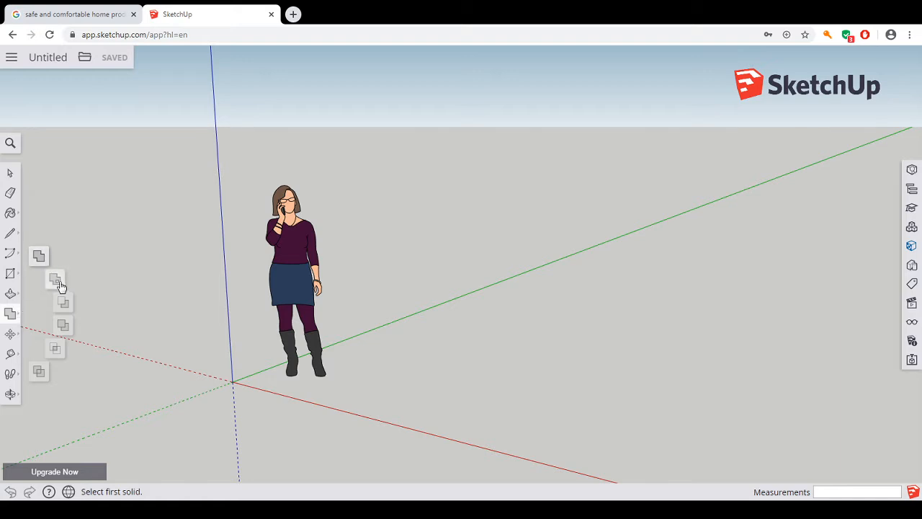
{"action": "left_click", "coordinate": [15, 335]}
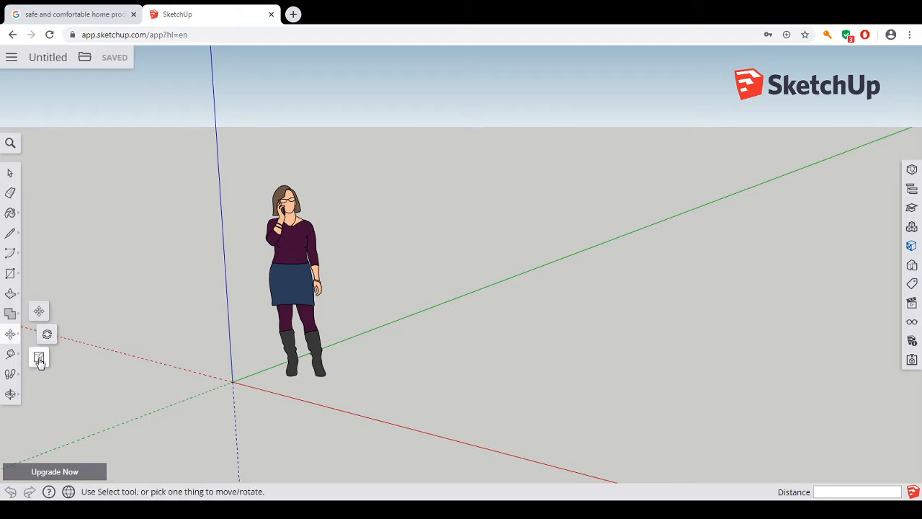
{"action": "left_click", "coordinate": [16, 358]}
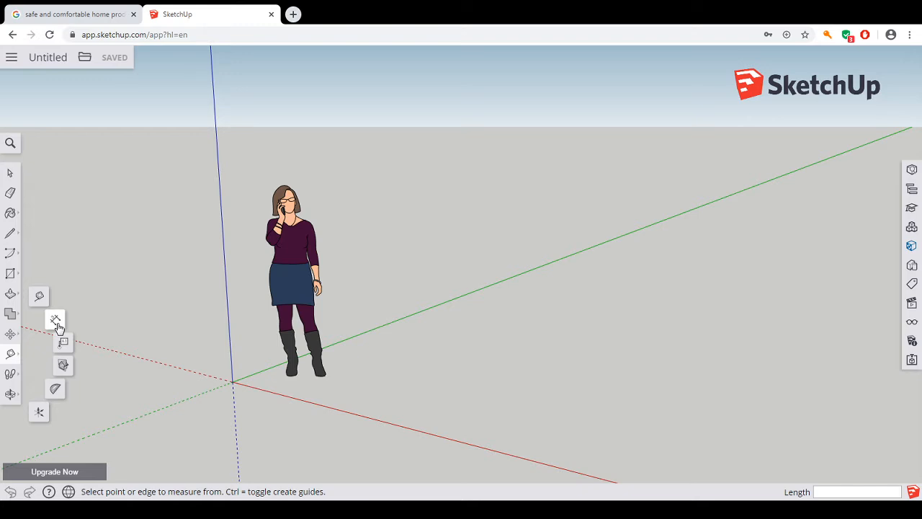
{"action": "left_click", "coordinate": [10, 374]}
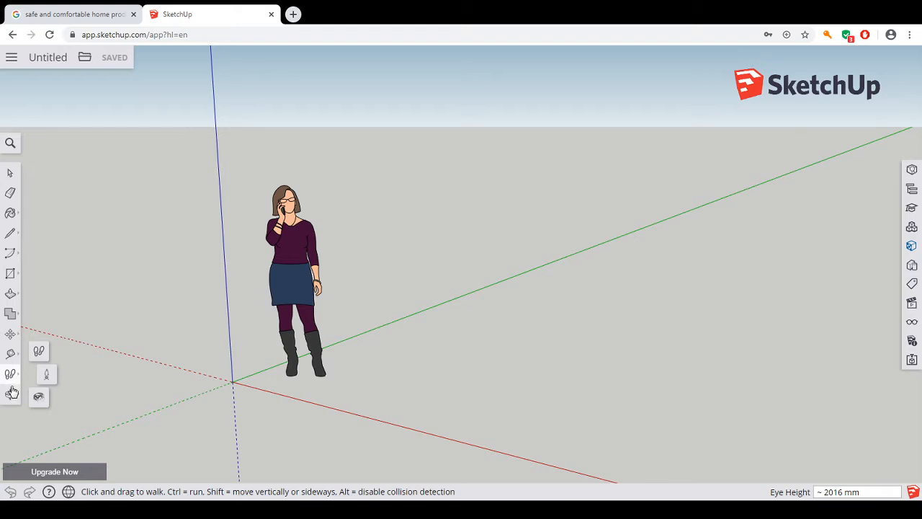
Try out orbiting, zooming and panning the view around the standing figure.
{"action": "left_click", "coordinate": [11, 393]}
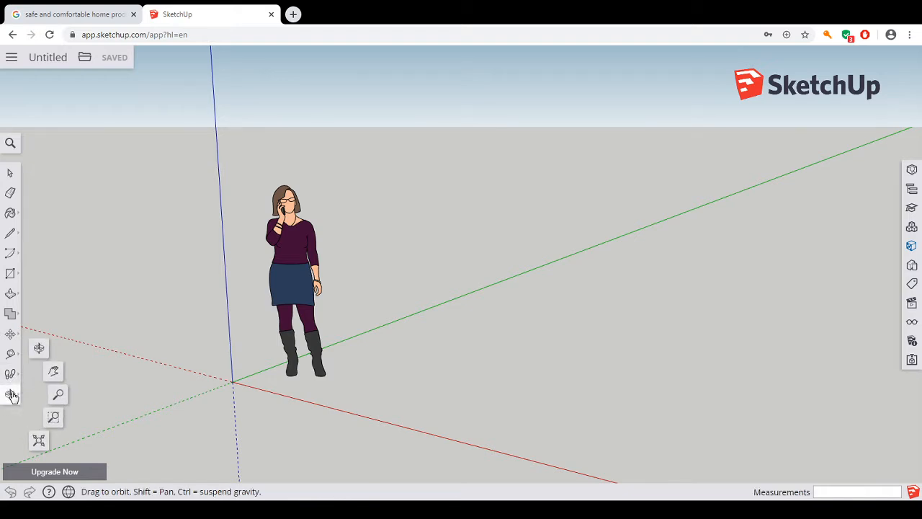
{"action": "left_click", "coordinate": [39, 351]}
{"action": "left_click_drag", "start_coordinate": [154, 345], "coordinate": [165, 368]}
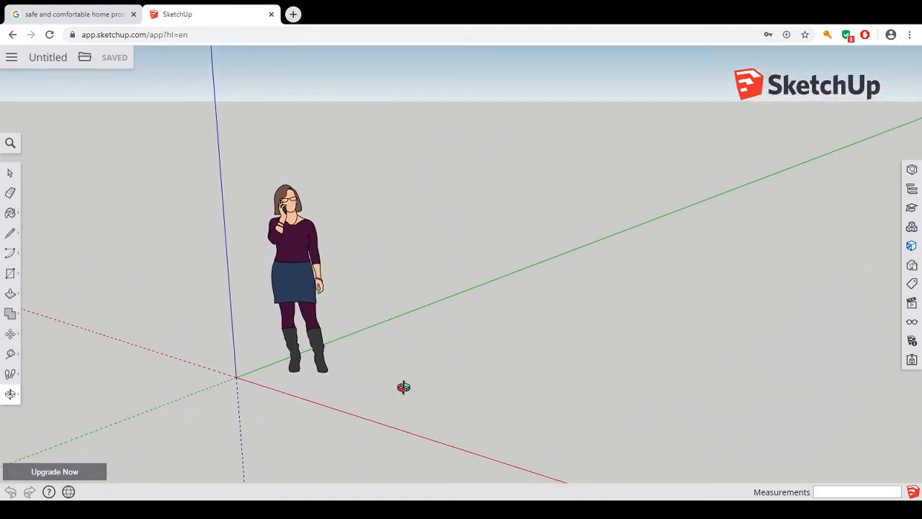
{"action": "scroll", "coordinate": [402, 389], "scroll_direction": "down", "scroll_amount": 2}
{"action": "scroll", "coordinate": [401, 388], "scroll_direction": "up", "scroll_amount": 4}
{"action": "scroll", "coordinate": [400, 392], "scroll_direction": "down", "scroll_amount": 1}
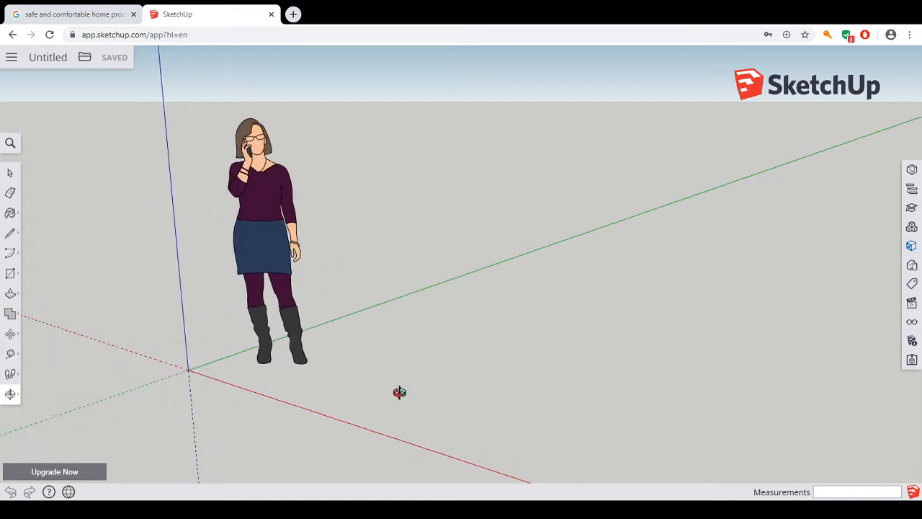
{"action": "scroll", "coordinate": [400, 391], "scroll_direction": "up", "scroll_amount": 2}
{"action": "left_click", "coordinate": [11, 395]}
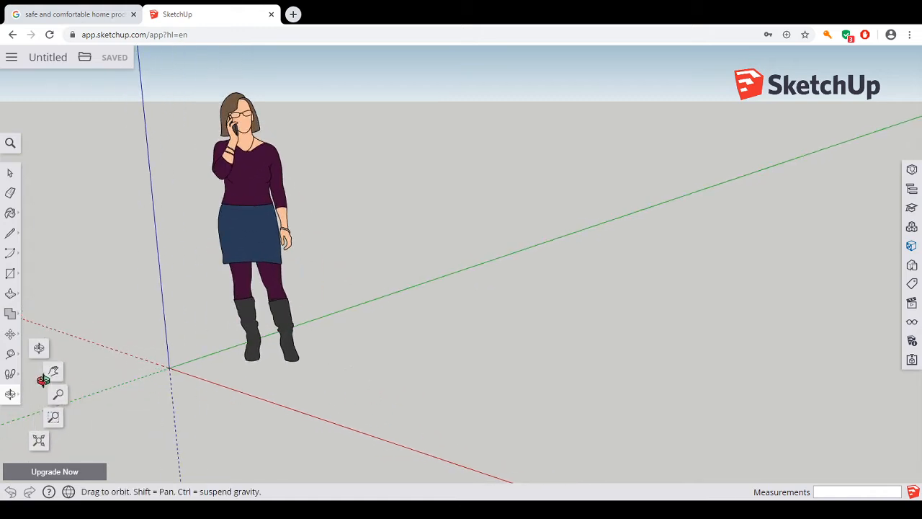
{"action": "left_click", "coordinate": [54, 418]}
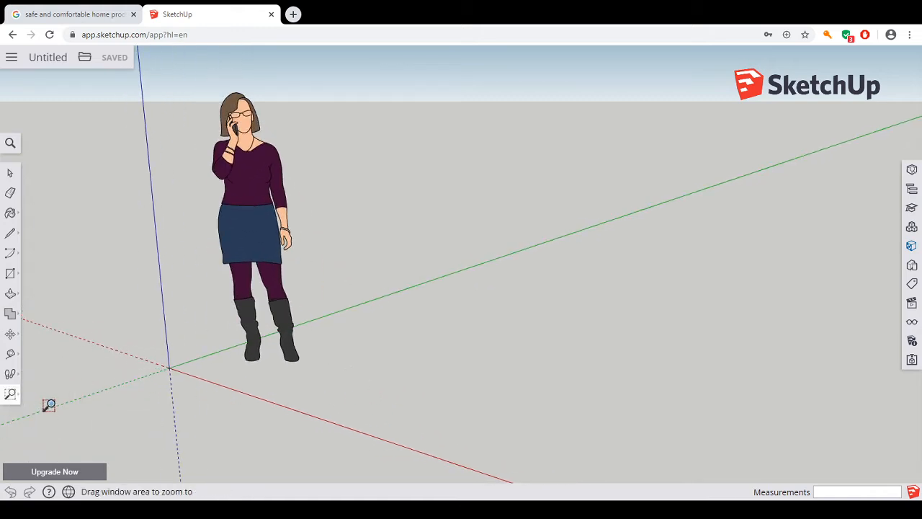
{"action": "key", "text": "t"}
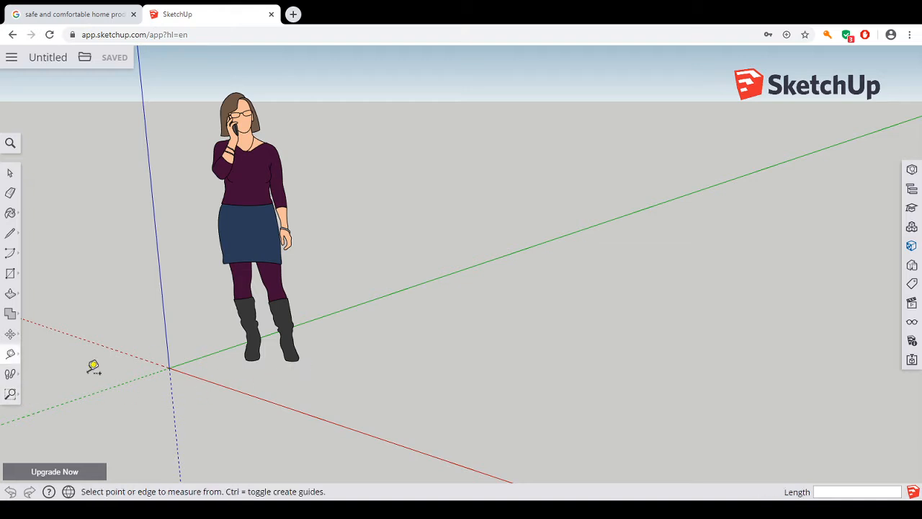
{"action": "left_click", "coordinate": [11, 395]}
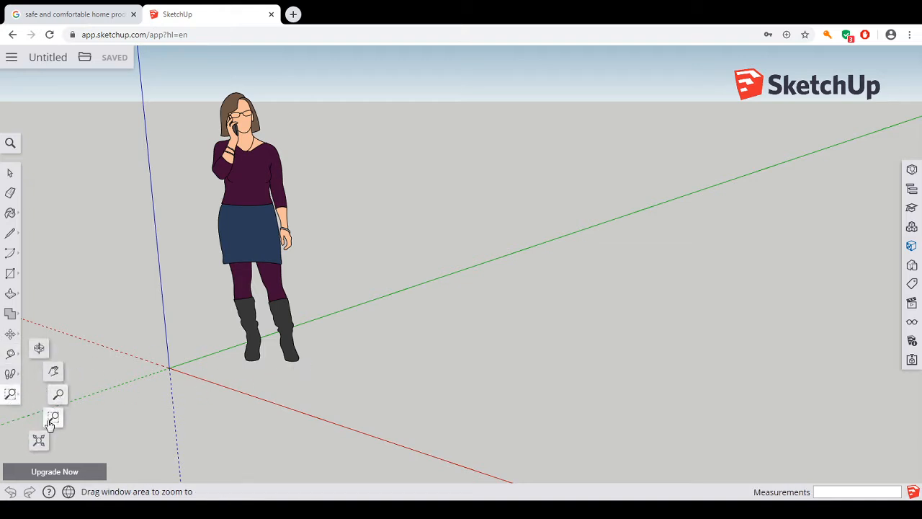
{"action": "left_click", "coordinate": [54, 372]}
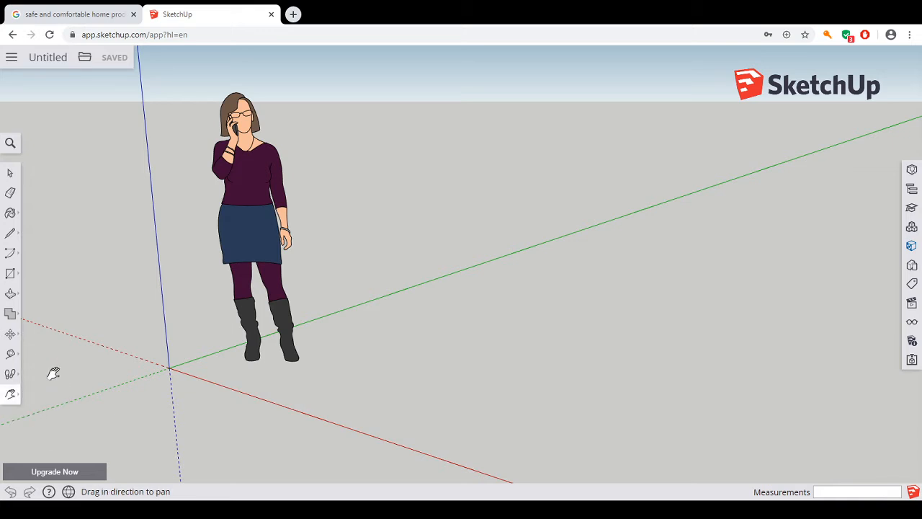
{"action": "left_click_drag", "start_coordinate": [365, 360], "coordinate": [320, 407]}
{"action": "left_click", "coordinate": [10, 395]}
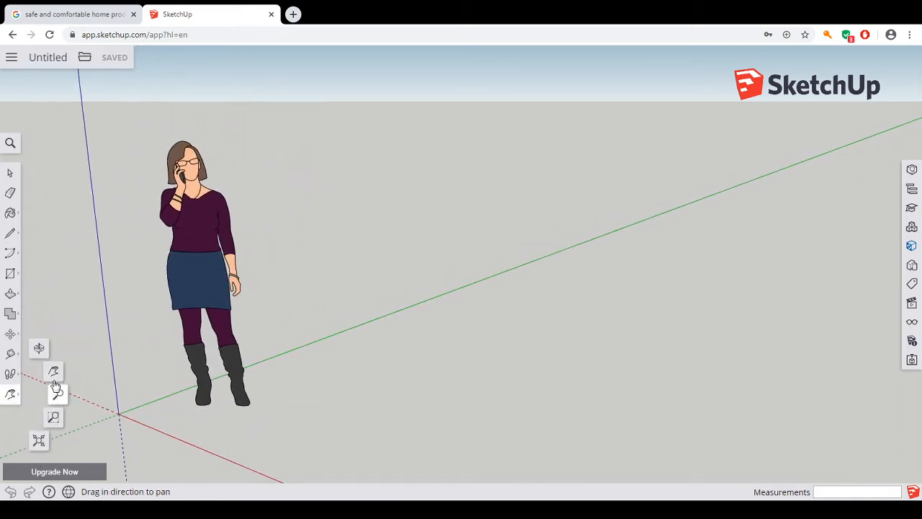
Check the Google image results for safe and comfortable home products and return to the SketchUp model.
{"action": "left_click", "coordinate": [96, 14]}
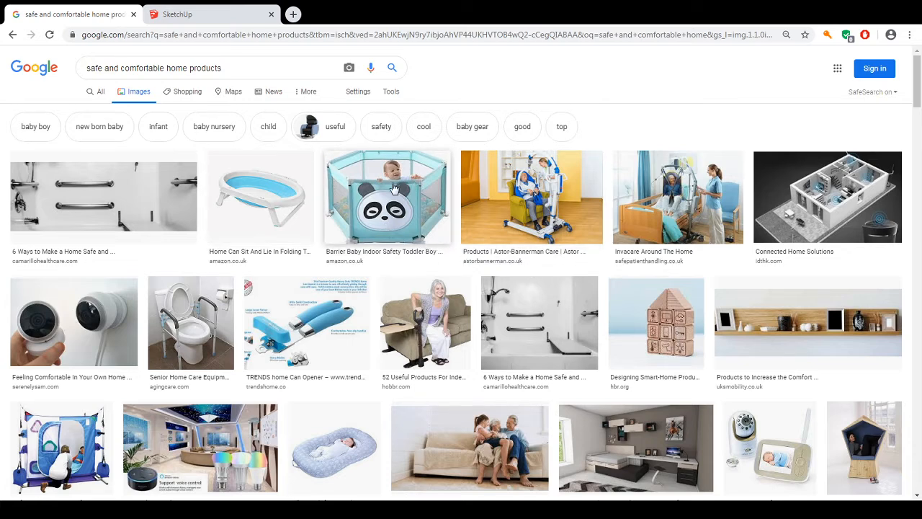
{"action": "left_click", "coordinate": [232, 14]}
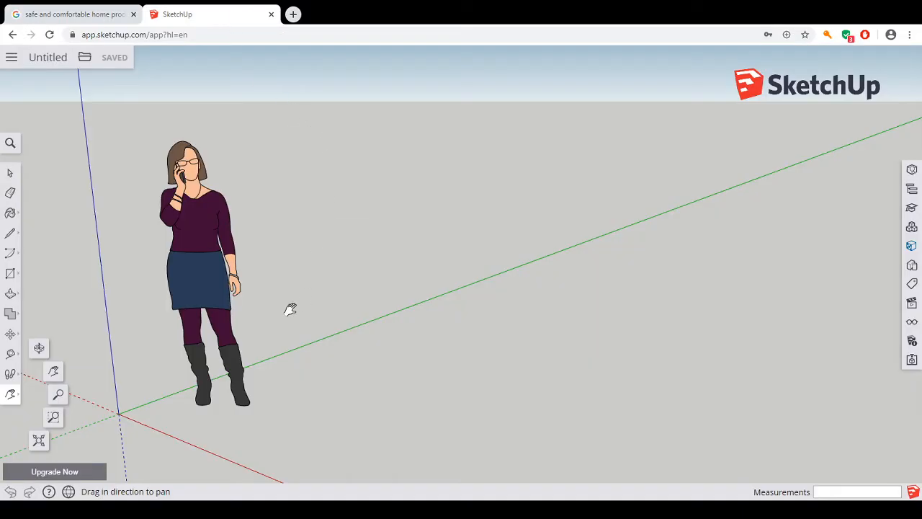
Draw a rectangle on the ground beside the standing figure and set its size to 1100 by 1100 mm.
{"action": "left_click", "coordinate": [11, 275]}
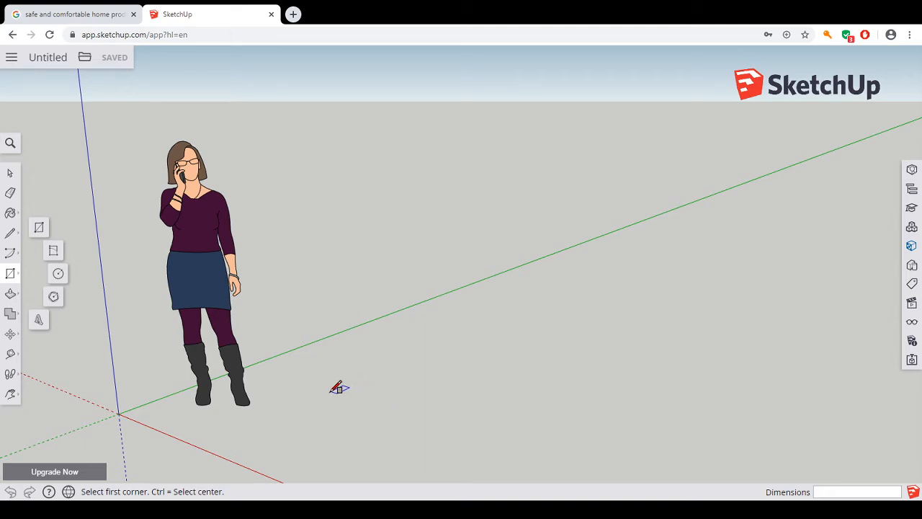
{"action": "left_click", "coordinate": [332, 391]}
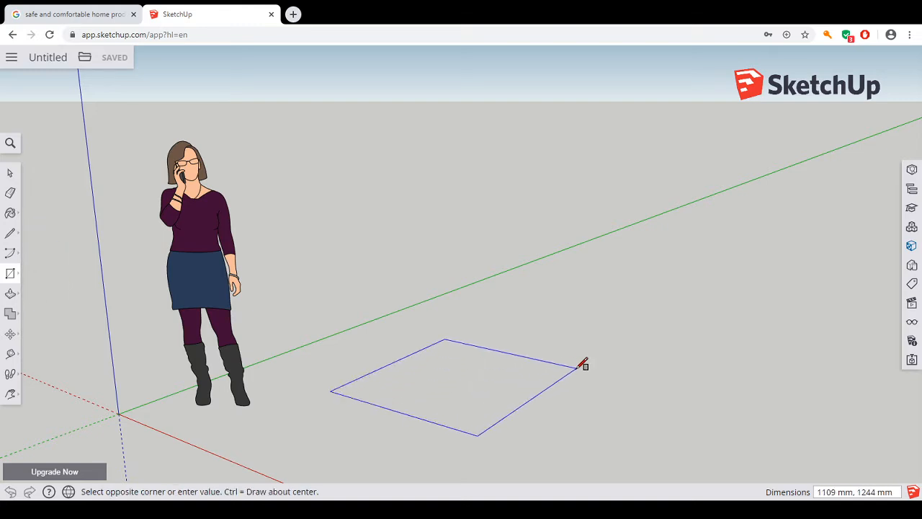
{"action": "left_click", "coordinate": [582, 365]}
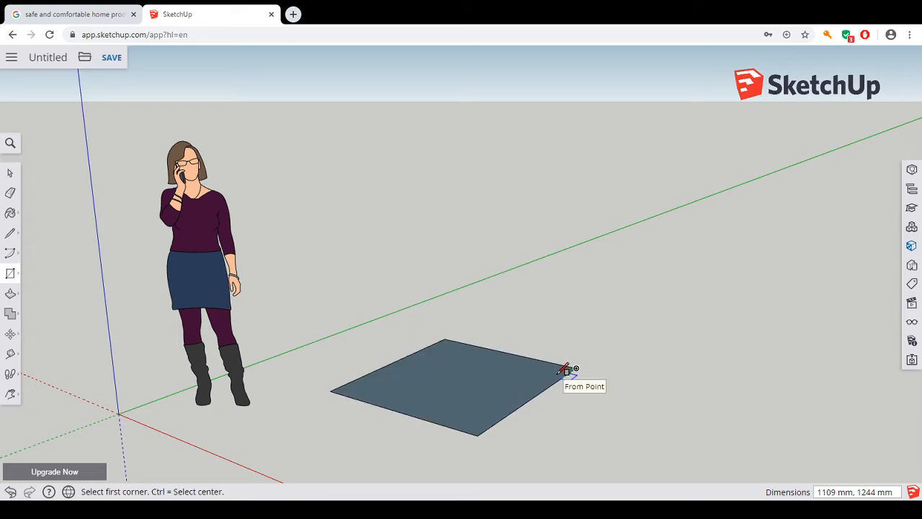
{"action": "type", "text": "1100, 1100"}
{"action": "key", "text": "Return"}
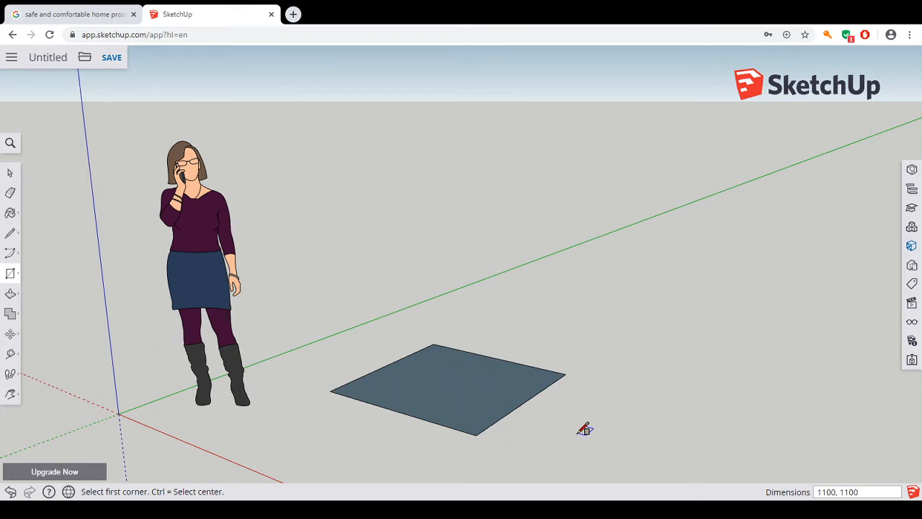
Divide the square into four equal quarters with two crossing lines between the midpoints of opposite edges.
{"action": "left_click", "coordinate": [10, 233]}
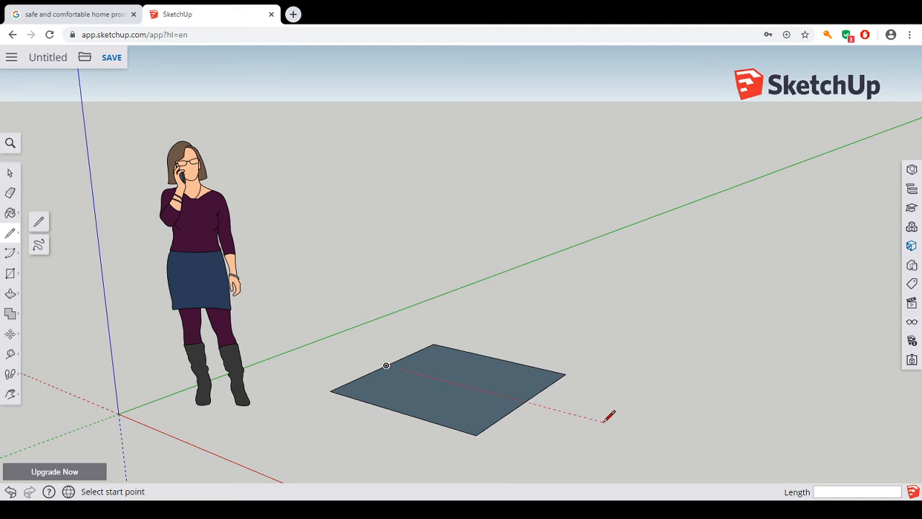
{"action": "middle_click_drag", "start_coordinate": [605, 416], "coordinate": [560, 406]}
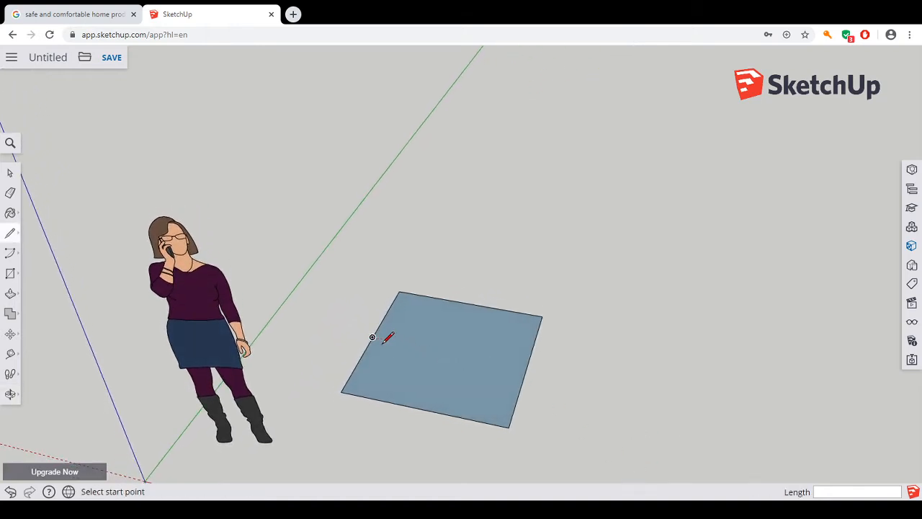
{"action": "left_click", "coordinate": [372, 336]}
{"action": "left_click", "coordinate": [527, 367]}
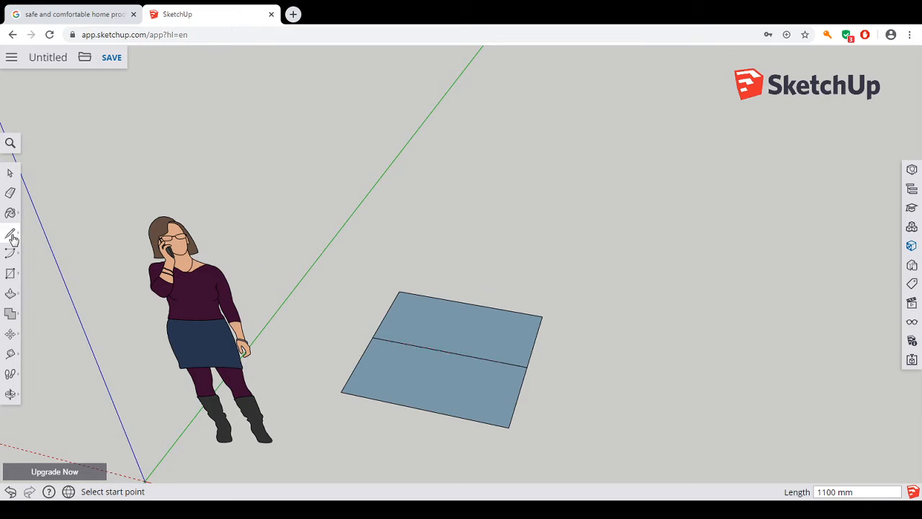
{"action": "left_click", "coordinate": [469, 303]}
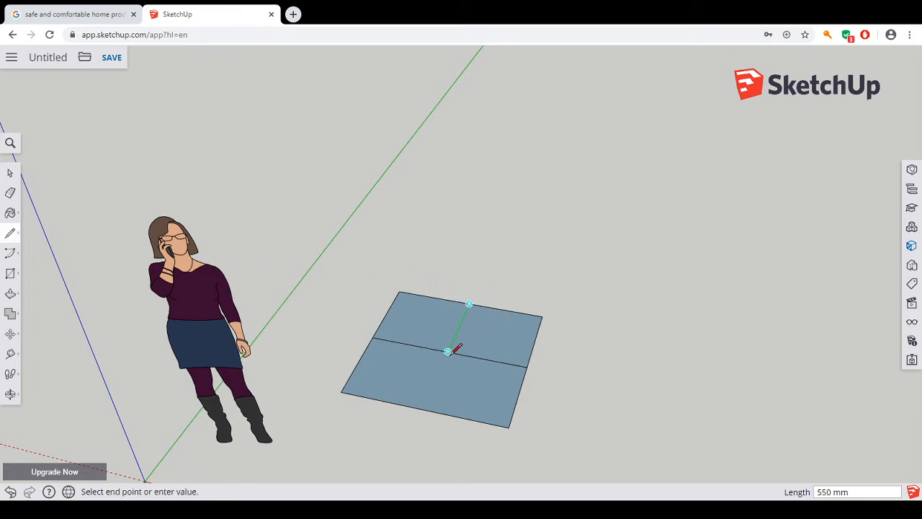
{"action": "left_click", "coordinate": [423, 408]}
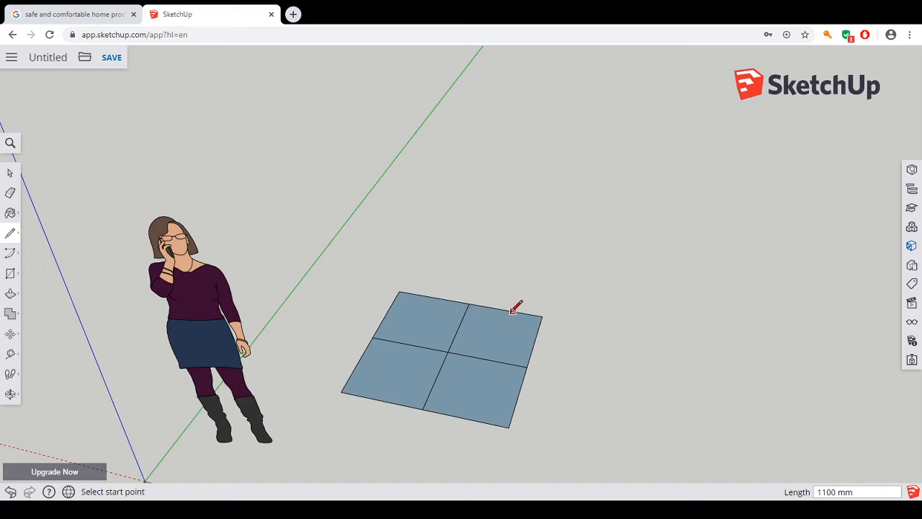
Recheck the product reference images and subdivide the square into a four-by-four grid with lines through the midpoints of the half edges.
{"action": "left_click", "coordinate": [118, 11]}
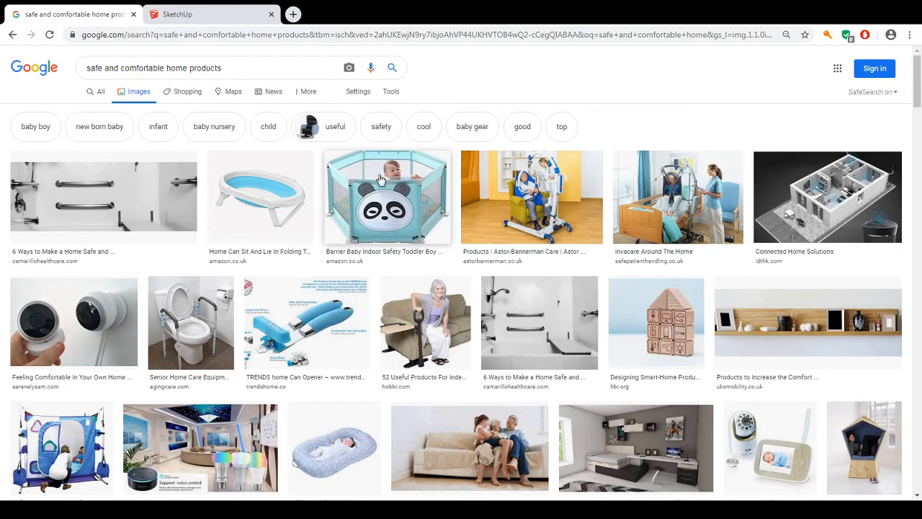
{"action": "left_click", "coordinate": [227, 20]}
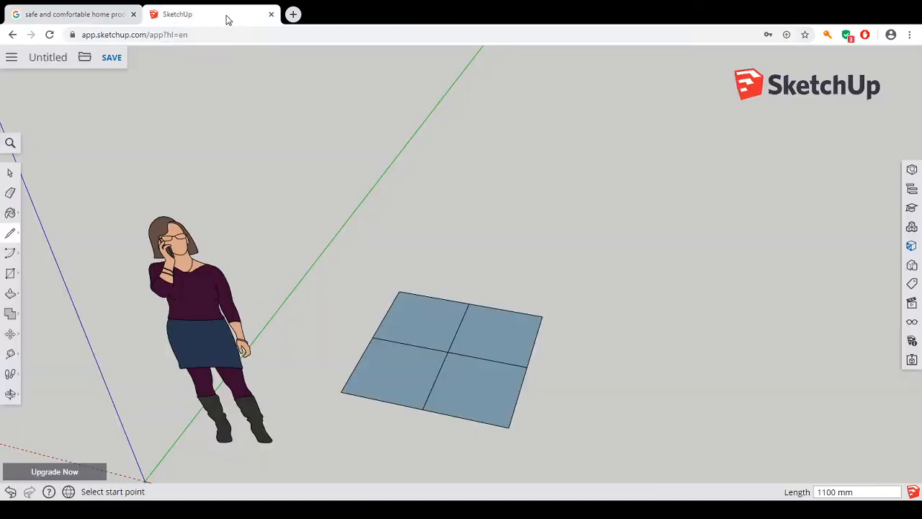
{"action": "left_click", "coordinate": [506, 309]}
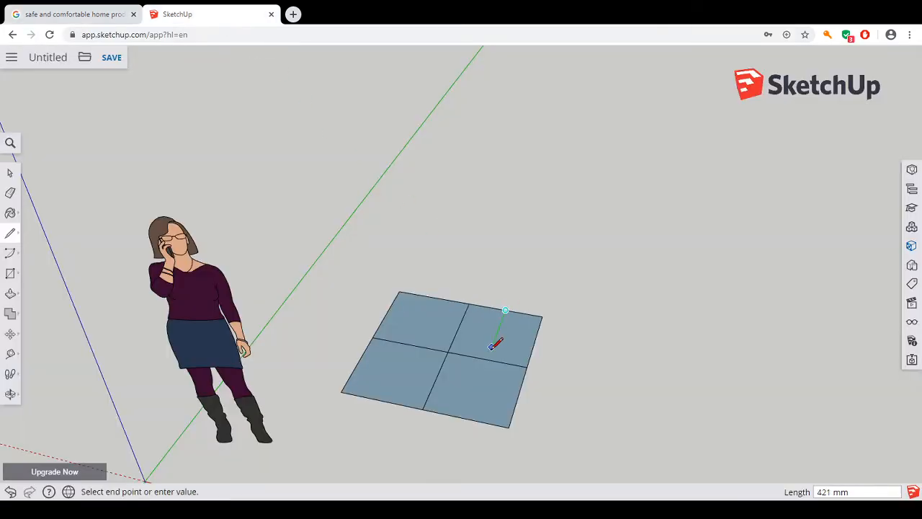
{"action": "left_click", "coordinate": [467, 418]}
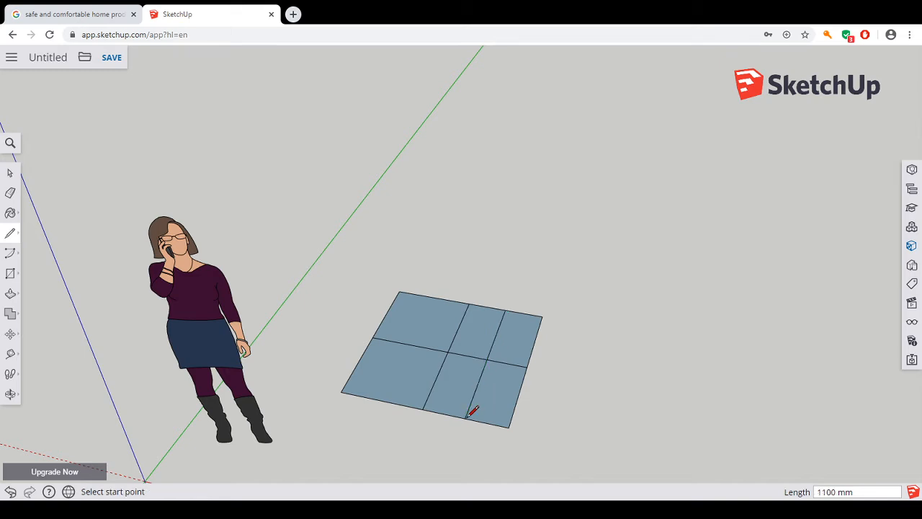
{"action": "left_click", "coordinate": [431, 296]}
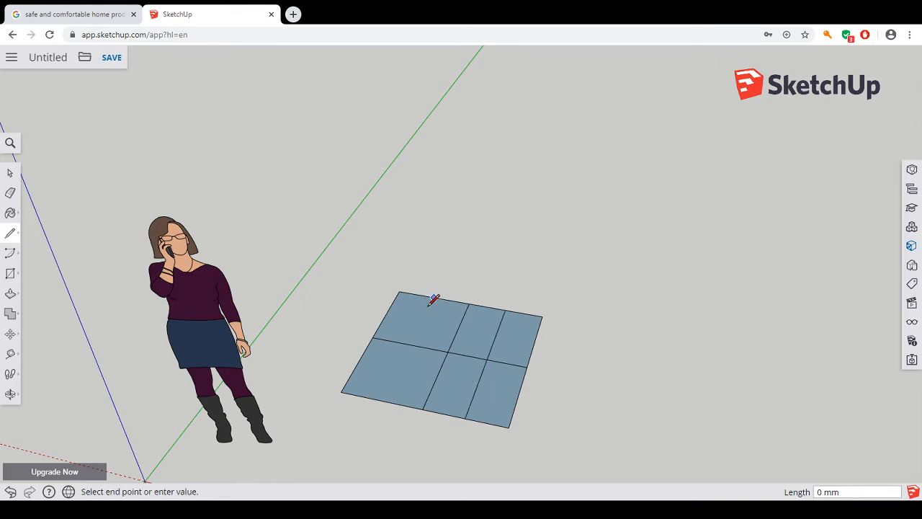
{"action": "left_click", "coordinate": [381, 400]}
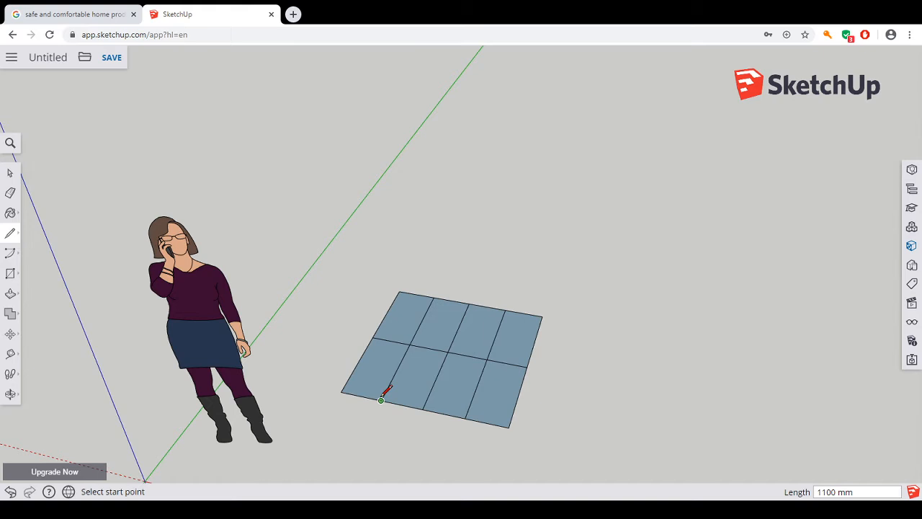
{"action": "left_click", "coordinate": [357, 364]}
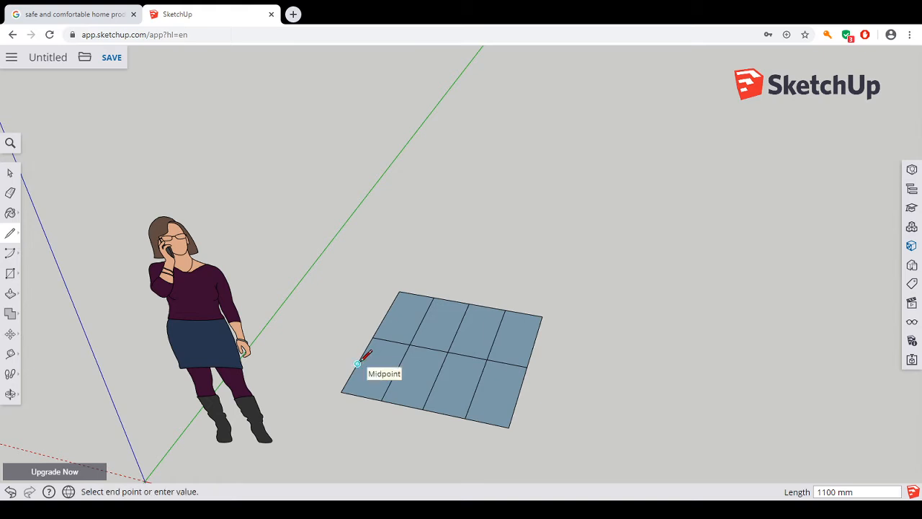
{"action": "left_click", "coordinate": [519, 396]}
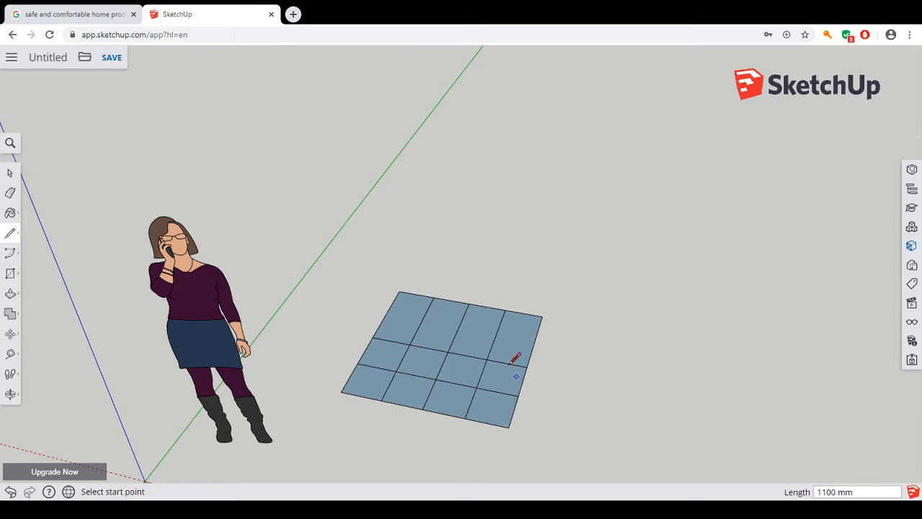
{"action": "left_click", "coordinate": [386, 313]}
{"action": "left_click", "coordinate": [538, 329]}
Draw a diagonal line across each of the four corner cells, joining the nearest grid points on the outer edges.
{"action": "left_click", "coordinate": [534, 339]}
{"action": "left_click", "coordinate": [507, 311]}
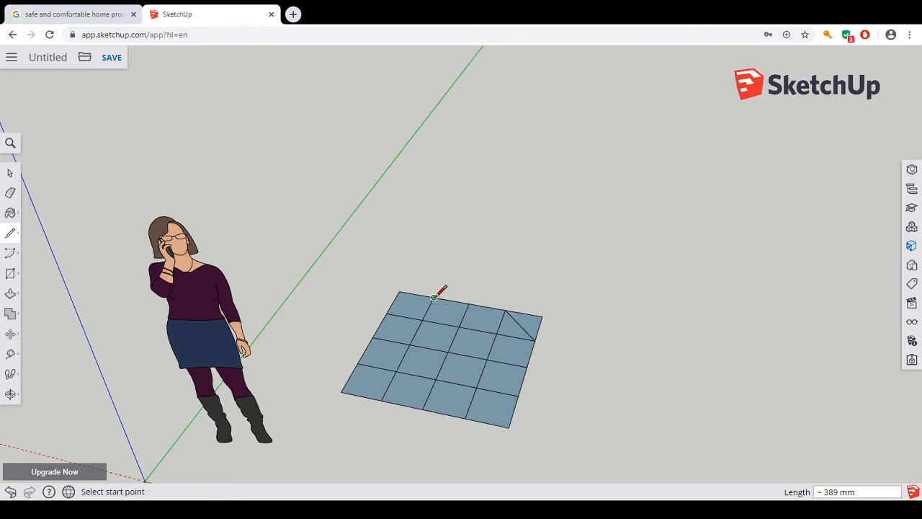
{"action": "left_click", "coordinate": [434, 297]}
{"action": "left_click", "coordinate": [388, 312]}
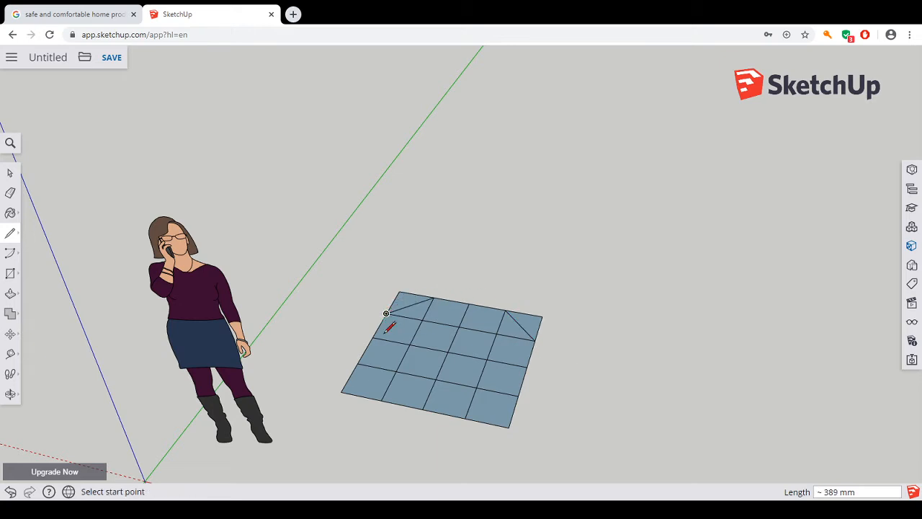
{"action": "left_click", "coordinate": [357, 364]}
{"action": "left_click", "coordinate": [381, 400]}
{"action": "left_click", "coordinate": [465, 418]}
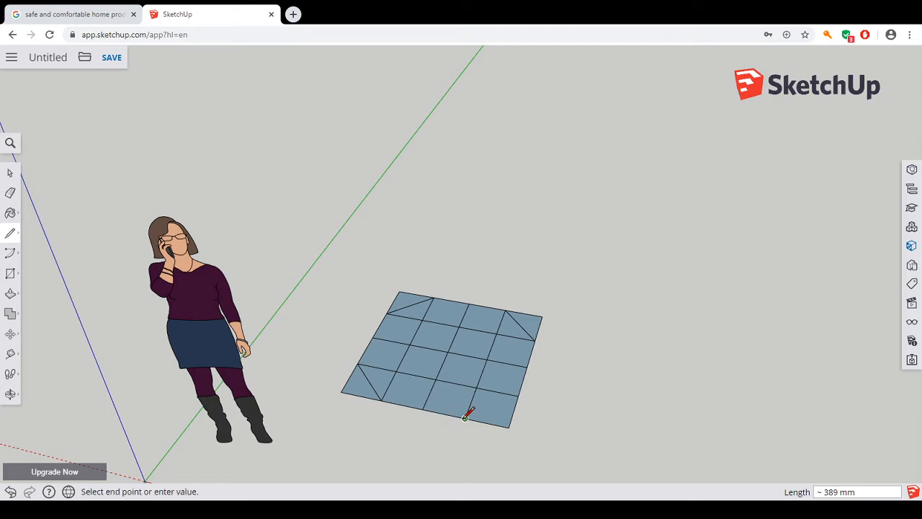
{"action": "left_click", "coordinate": [517, 395]}
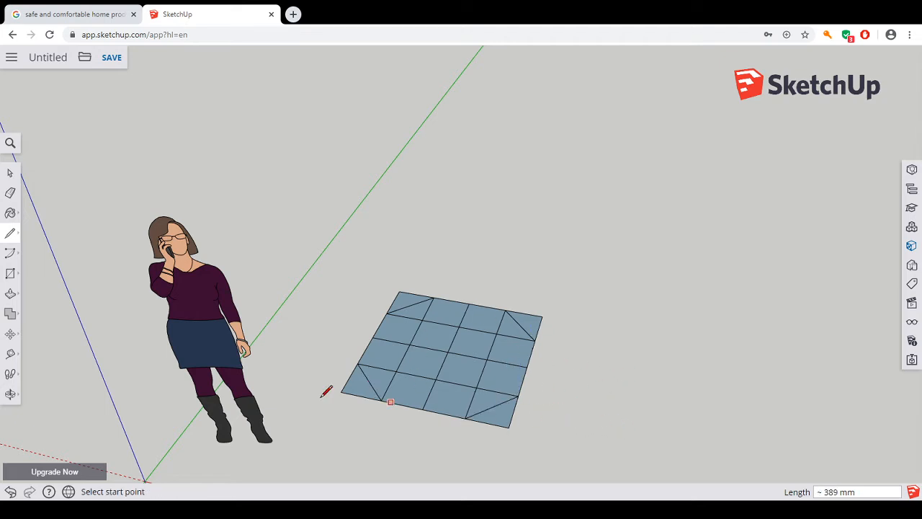
Erase the outer edges at the square's four corners beyond the diagonals, leaving an octagonal outline.
{"action": "left_click", "coordinate": [9, 194]}
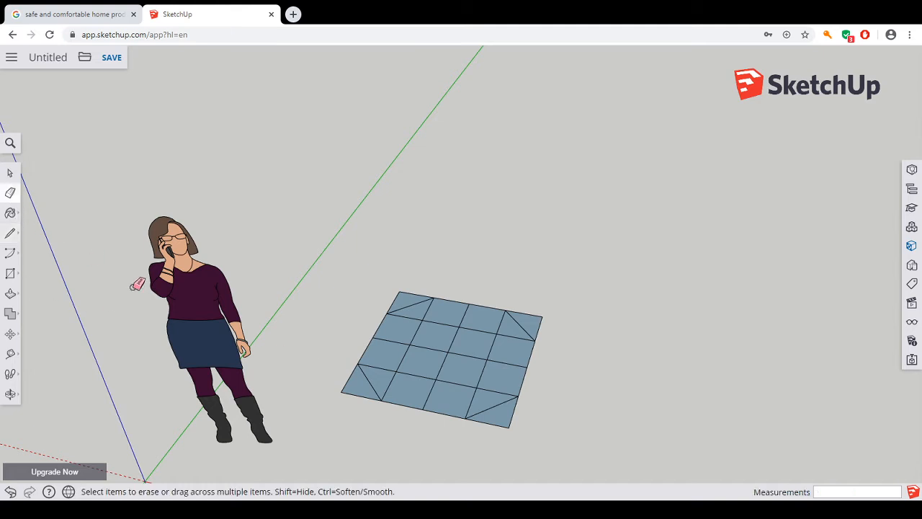
{"action": "left_click", "coordinate": [358, 391]}
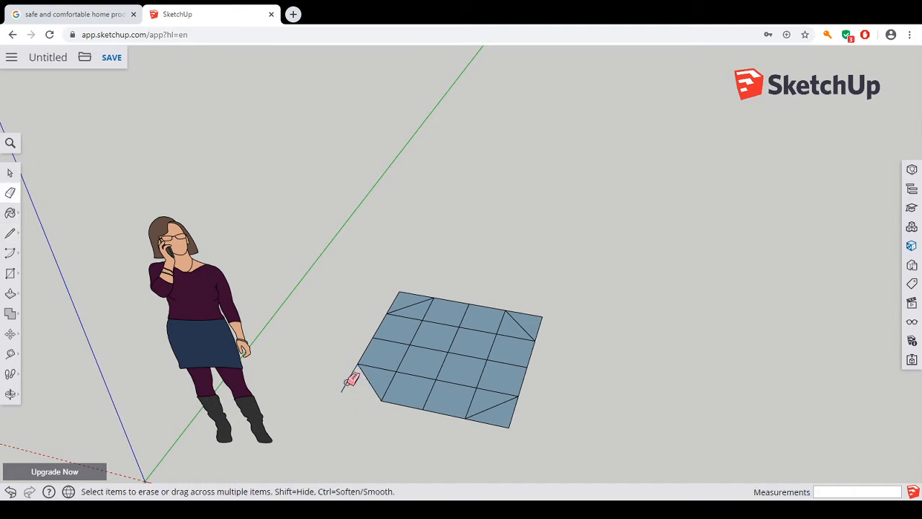
{"action": "left_click", "coordinate": [350, 379]}
{"action": "left_click", "coordinate": [401, 296]}
{"action": "left_click", "coordinate": [416, 297]}
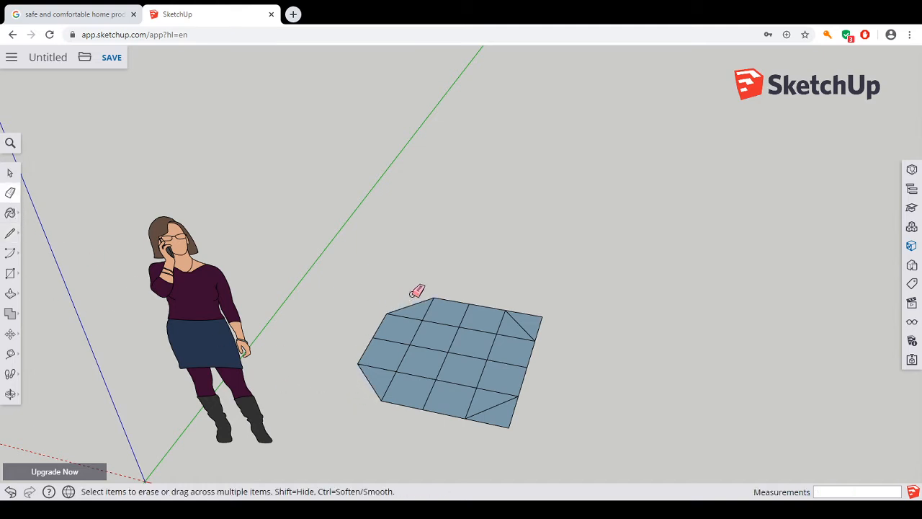
{"action": "left_click_drag", "start_coordinate": [533, 313], "coordinate": [539, 326]}
{"action": "left_click", "coordinate": [538, 328]}
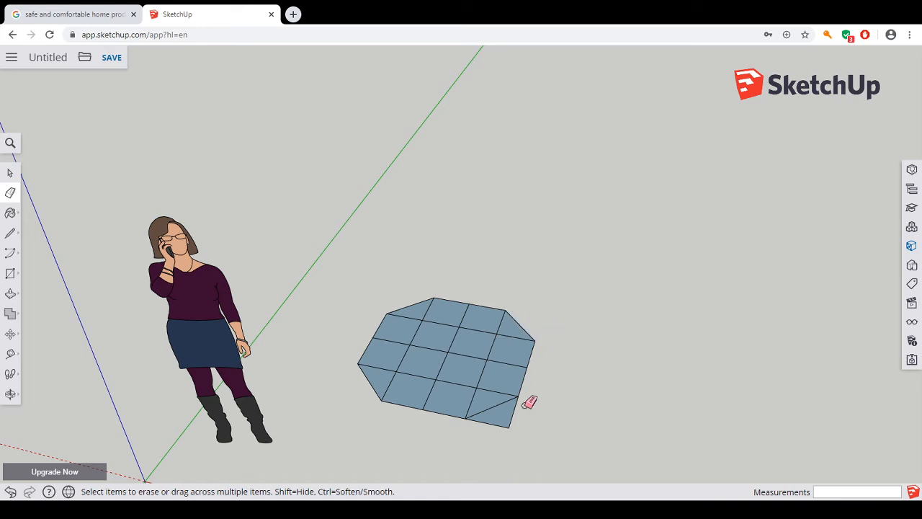
{"action": "left_click", "coordinate": [516, 411]}
{"action": "left_click", "coordinate": [504, 426]}
Erase all the grid lines inside the octagon so that only a single face with its outline remains.
{"action": "left_click", "coordinate": [494, 392]}
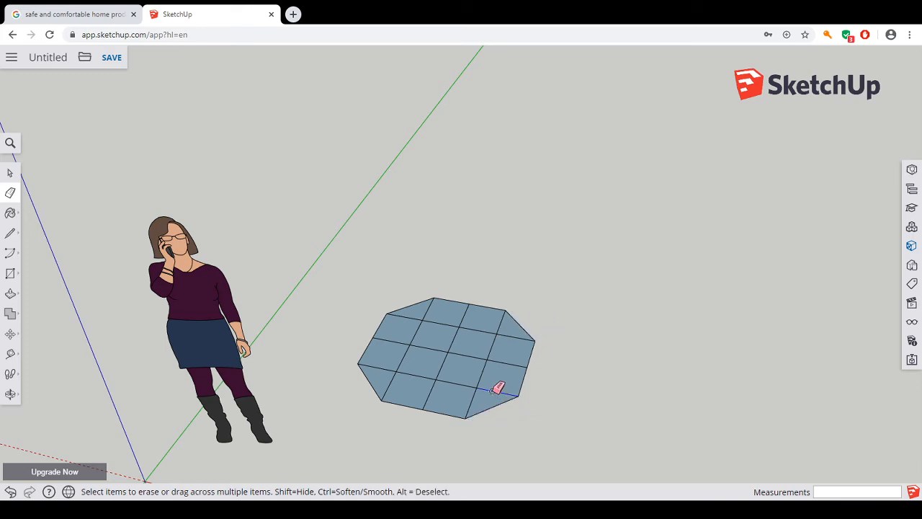
{"action": "left_click", "coordinate": [499, 361]}
{"action": "left_click", "coordinate": [512, 338]}
{"action": "left_click_drag", "start_coordinate": [517, 334], "coordinate": [497, 317]}
{"action": "left_click", "coordinate": [430, 309]}
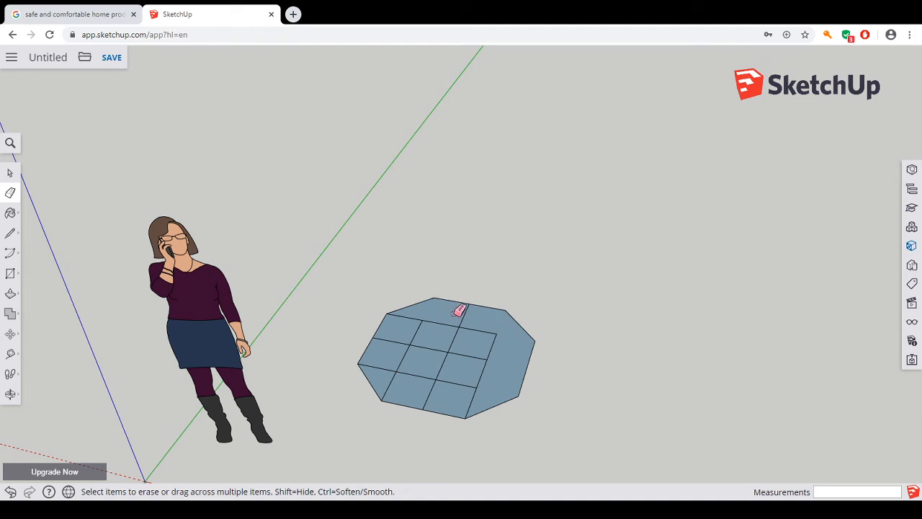
{"action": "left_click", "coordinate": [466, 313]}
{"action": "left_click", "coordinate": [407, 318]}
{"action": "left_click", "coordinate": [404, 343]}
{"action": "left_click", "coordinate": [391, 371]}
{"action": "left_click", "coordinate": [392, 380]}
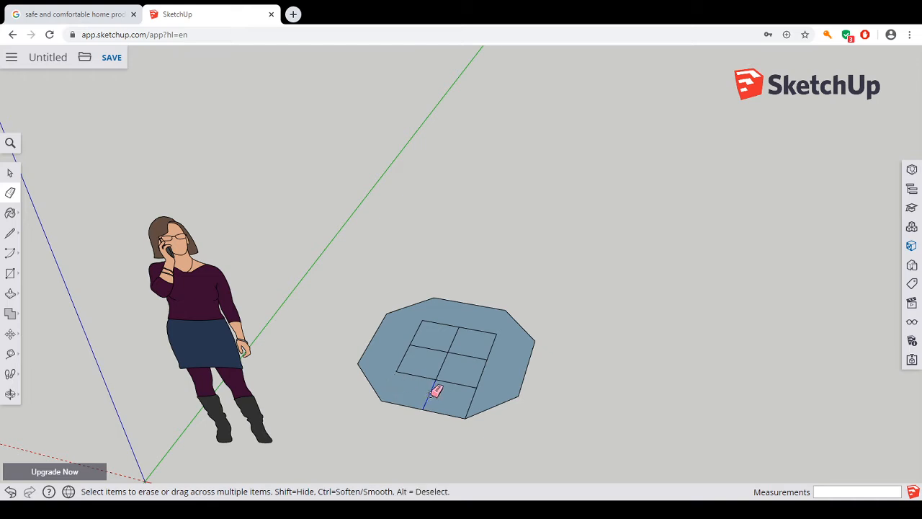
{"action": "left_click", "coordinate": [430, 393]}
{"action": "left_click", "coordinate": [472, 400]}
{"action": "left_click", "coordinate": [483, 374]}
{"action": "left_click", "coordinate": [490, 345]}
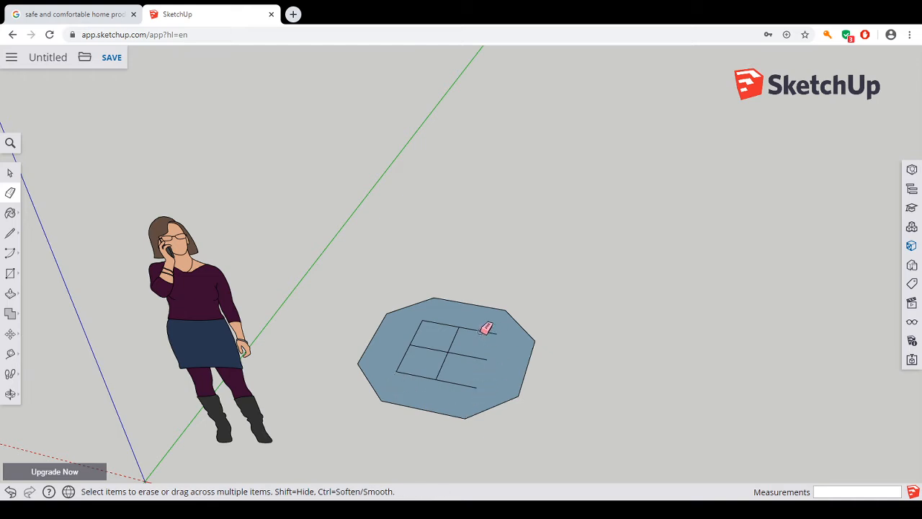
{"action": "left_click", "coordinate": [483, 330]}
{"action": "left_click", "coordinate": [477, 353]}
{"action": "left_click", "coordinate": [432, 348]}
{"action": "left_click", "coordinate": [442, 323]}
{"action": "left_click", "coordinate": [416, 336]}
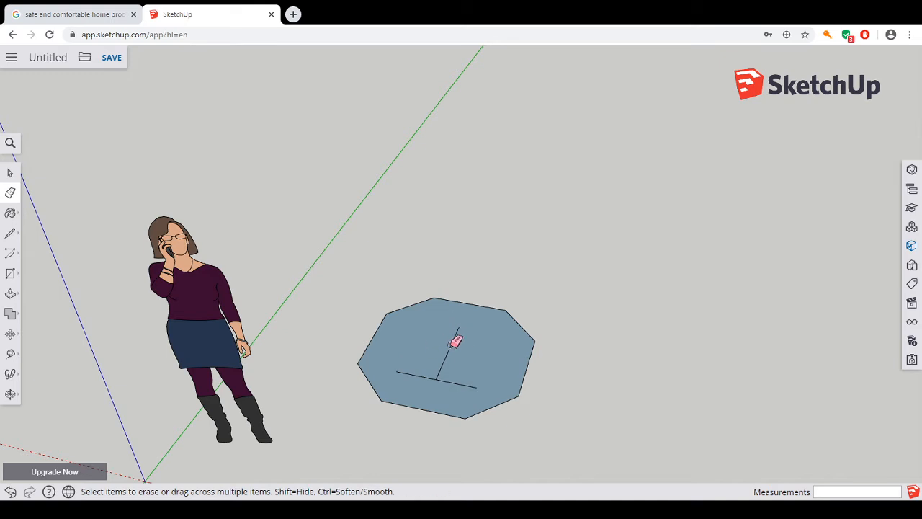
{"action": "left_click", "coordinate": [454, 342]}
{"action": "left_click", "coordinate": [472, 385]}
Push/Pull the octagonal face upward by 20 mm to form a slab.
{"action": "mouse_move", "coordinate": [552, 436]}
{"action": "middle_mouse_down"}
{"action": "mouse_move", "coordinate": [437, 427]}
{"action": "mouse_move", "coordinate": [418, 407]}
{"action": "middle_mouse_up"}
{"action": "scroll", "coordinate": [547, 437], "scroll_direction": "up", "scroll_amount": 3}
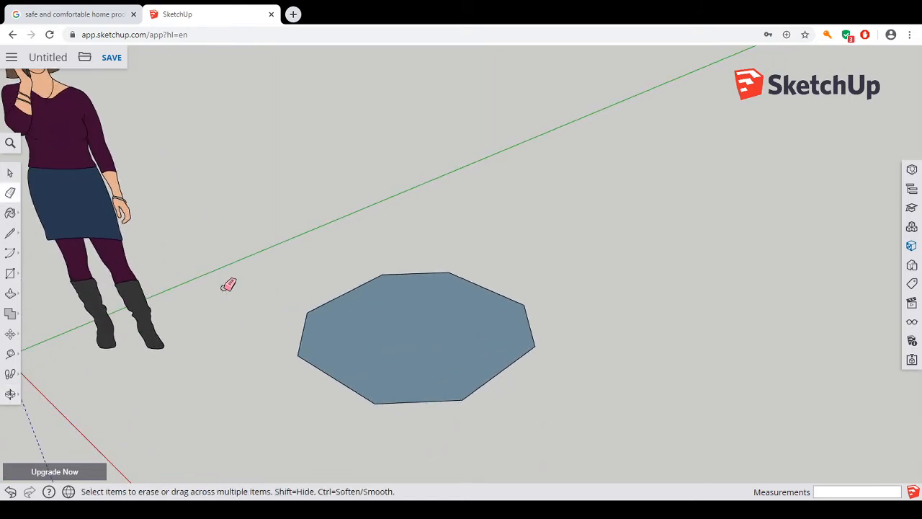
{"action": "left_click", "coordinate": [11, 294]}
{"action": "left_click_drag", "start_coordinate": [391, 358], "coordinate": [389, 354]}
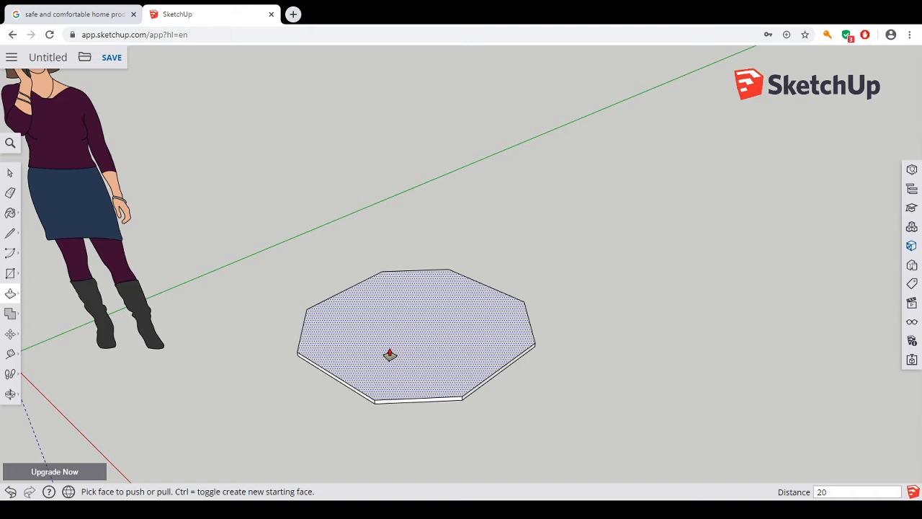
{"action": "left_click", "coordinate": [389, 355]}
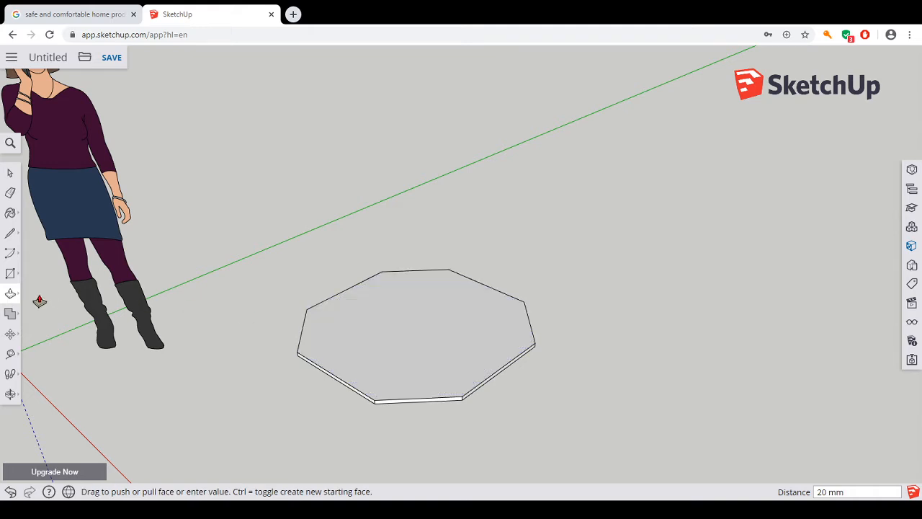
Offset the outline of the slab's top octagonal face inward by 20 mm.
{"action": "left_click", "coordinate": [13, 296]}
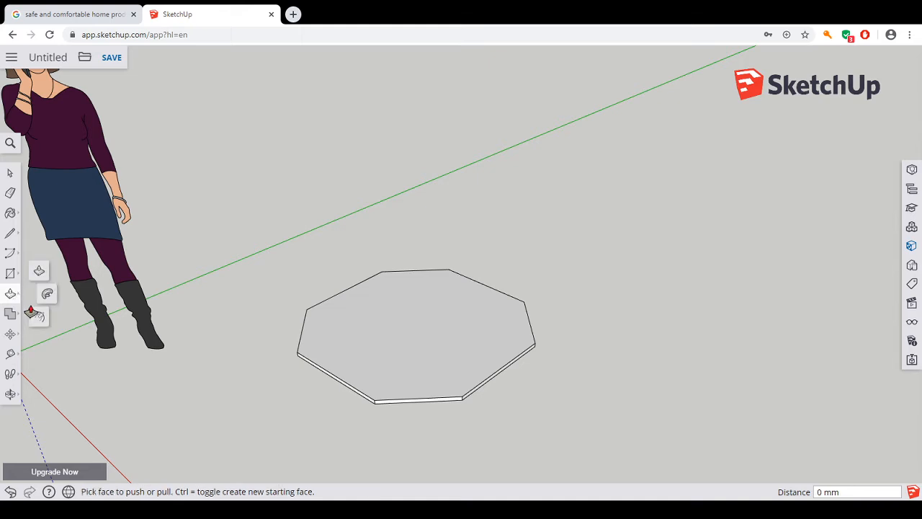
{"action": "left_click", "coordinate": [39, 318]}
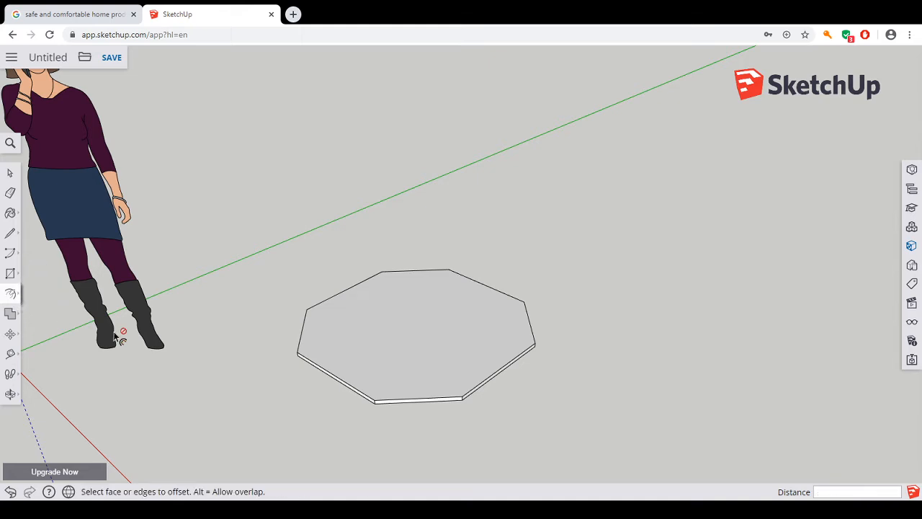
{"action": "left_click", "coordinate": [330, 342]}
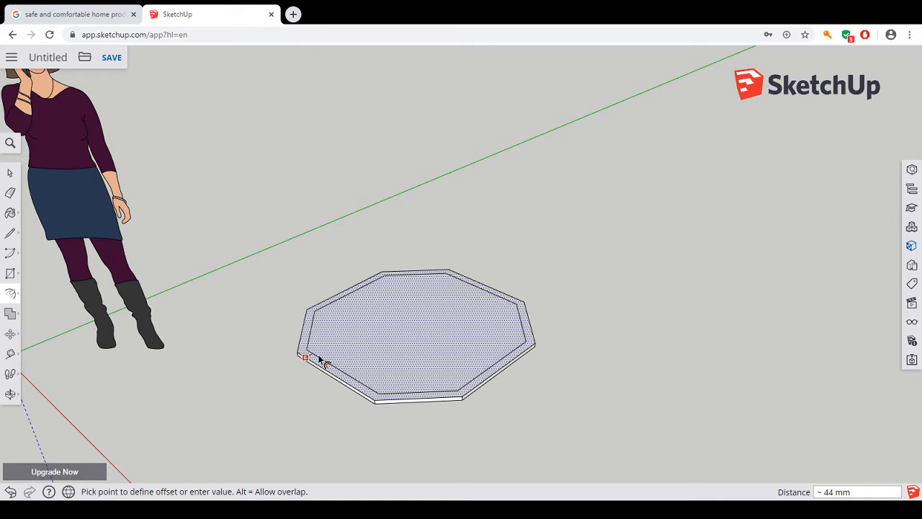
{"action": "left_click", "coordinate": [319, 359]}
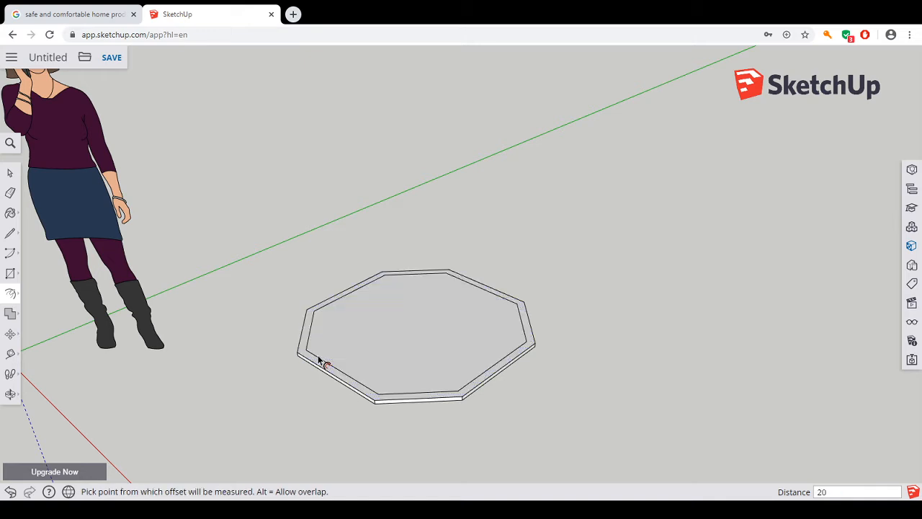
{"action": "key", "text": "Return"}
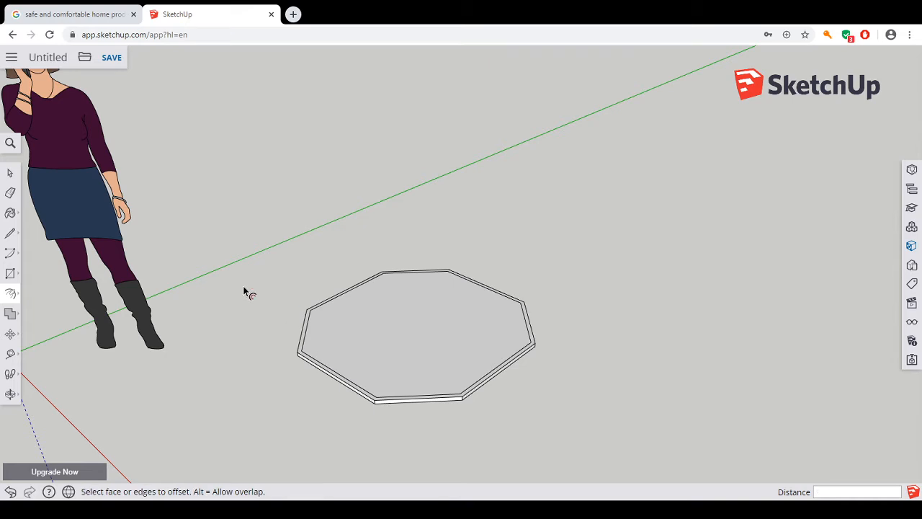
Push/Pull the narrow rim between the two octagons upward by about 345 mm to form the enclosure walls.
{"action": "scroll", "coordinate": [379, 394], "scroll_direction": "up", "scroll_amount": 2}
{"action": "scroll", "coordinate": [374, 406], "scroll_direction": "up", "scroll_amount": 3}
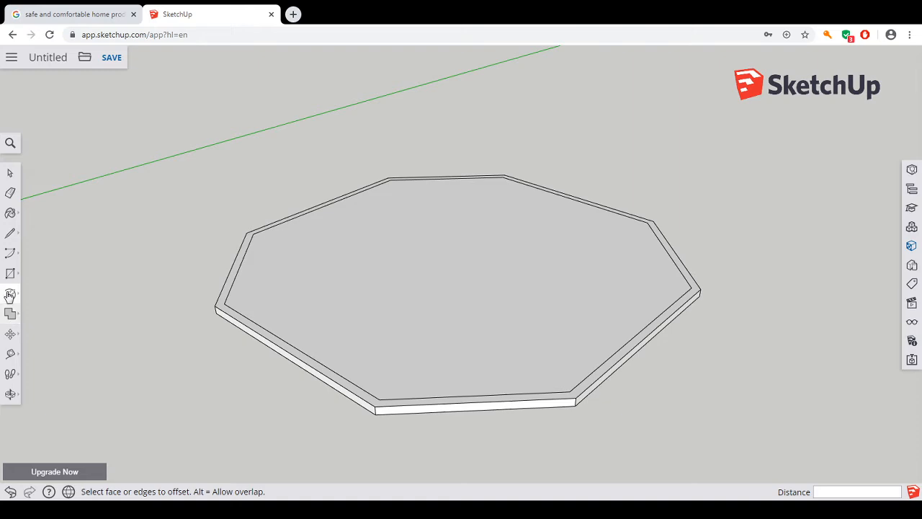
{"action": "left_click", "coordinate": [10, 301]}
{"action": "left_click", "coordinate": [38, 270]}
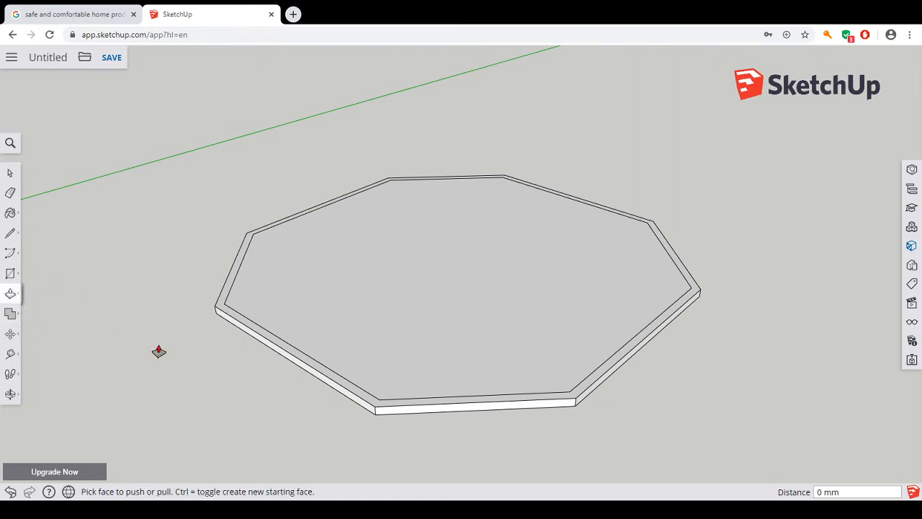
{"action": "mouse_move", "coordinate": [286, 353]}
{"action": "left_mouse_down"}
{"action": "mouse_move", "coordinate": [286, 313]}
{"action": "mouse_move", "coordinate": [266, 288]}
{"action": "mouse_move", "coordinate": [263, 206]}
{"action": "left_mouse_up"}
Push/Pull the top rim of the octagonal walls upward by about another 32 mm.
{"action": "scroll", "coordinate": [263, 206], "scroll_direction": "down", "scroll_amount": 6}
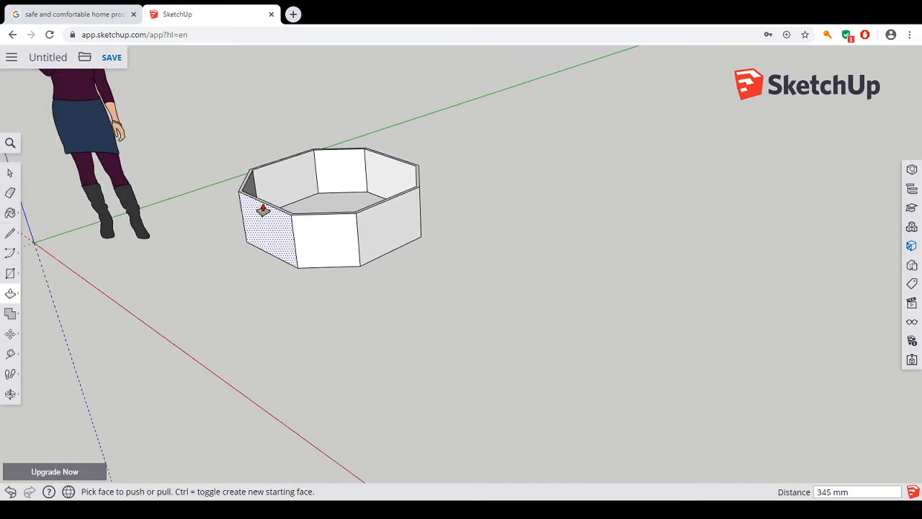
{"action": "scroll", "coordinate": [263, 209], "scroll_direction": "down", "scroll_amount": 2}
{"action": "scroll", "coordinate": [267, 209], "scroll_direction": "up", "scroll_amount": 4}
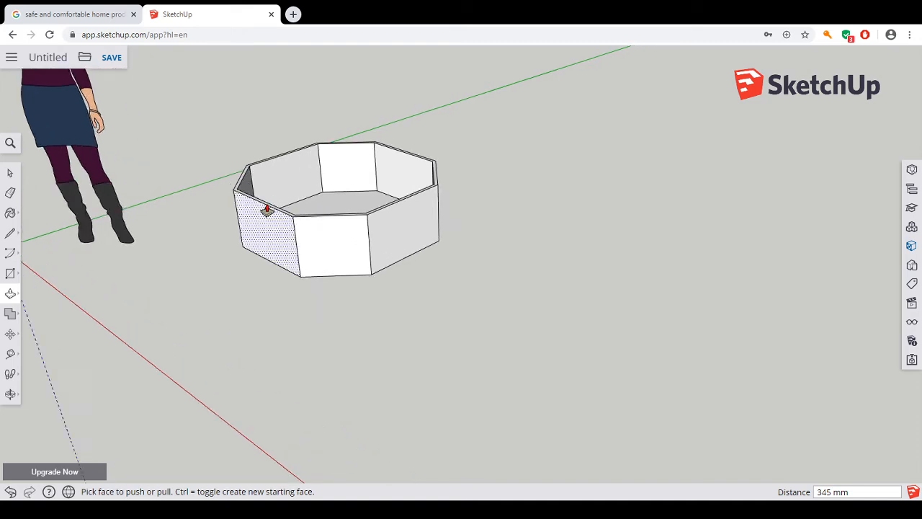
{"action": "left_click", "coordinate": [267, 209]}
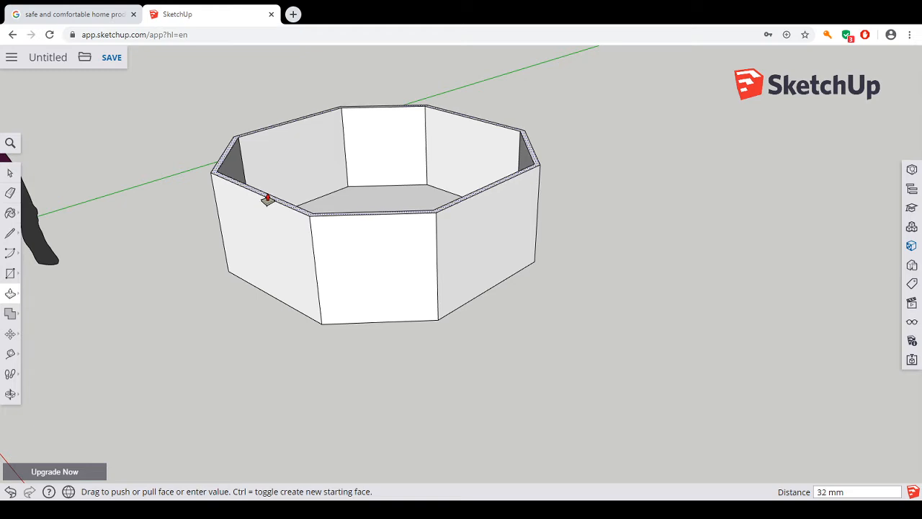
{"action": "left_click", "coordinate": [267, 199]}
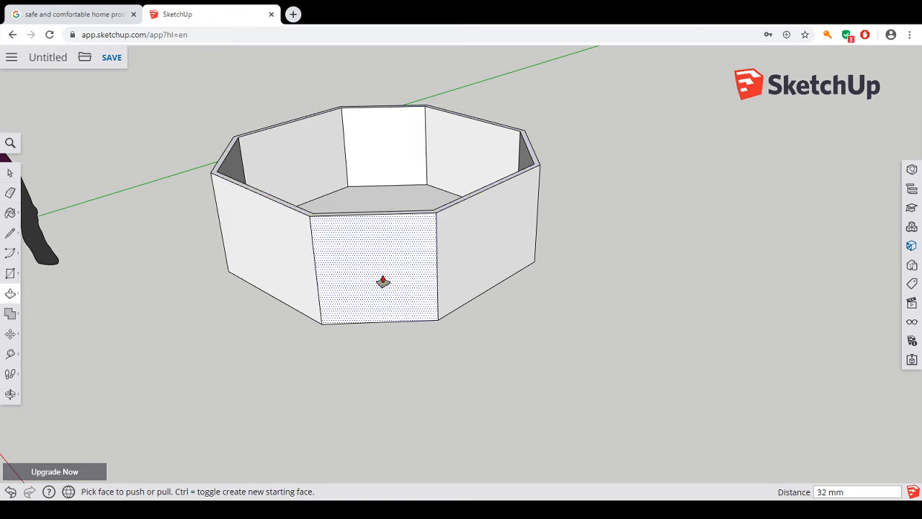
Compare the octagonal enclosure, seen from several angles, with the panda baby playpen photo in the Google image results.
{"action": "scroll", "coordinate": [383, 281], "scroll_direction": "down", "scroll_amount": 3}
{"action": "middle_click_drag", "start_coordinate": [450, 298], "coordinate": [254, 147]}
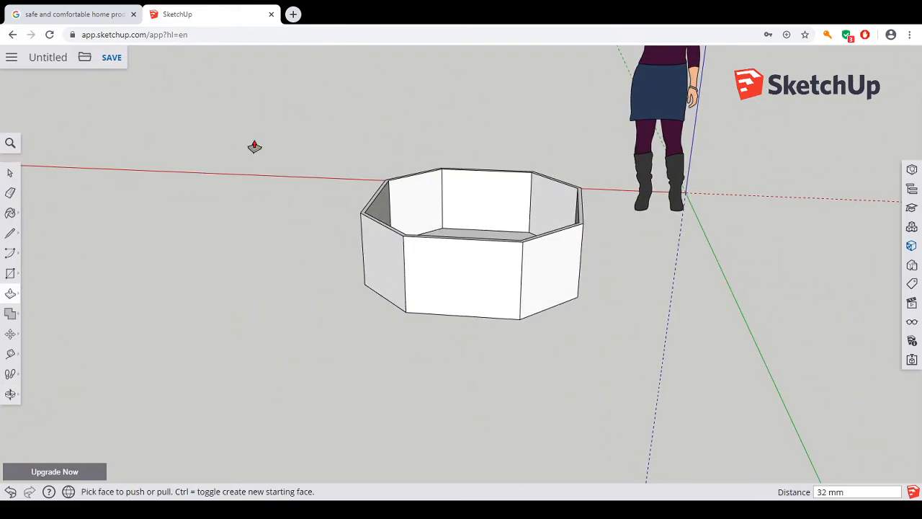
{"action": "left_click", "coordinate": [94, 10]}
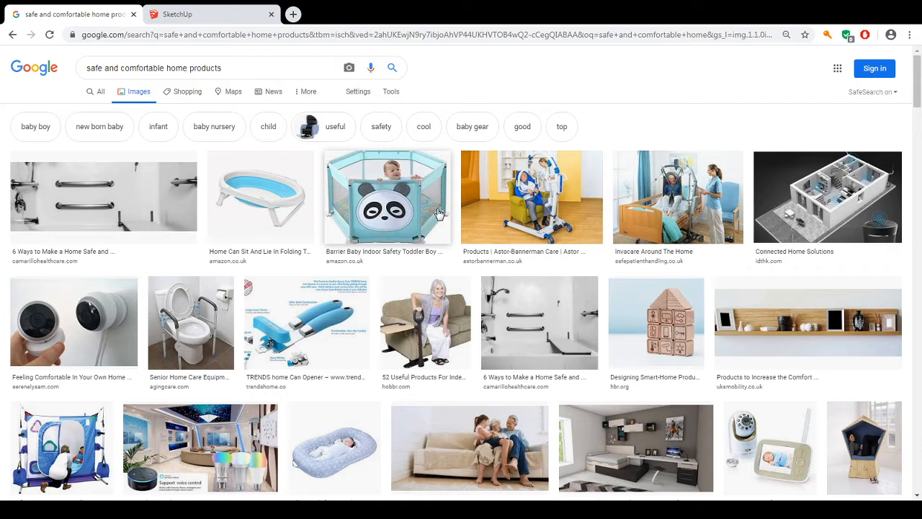
{"action": "left_click", "coordinate": [223, 10]}
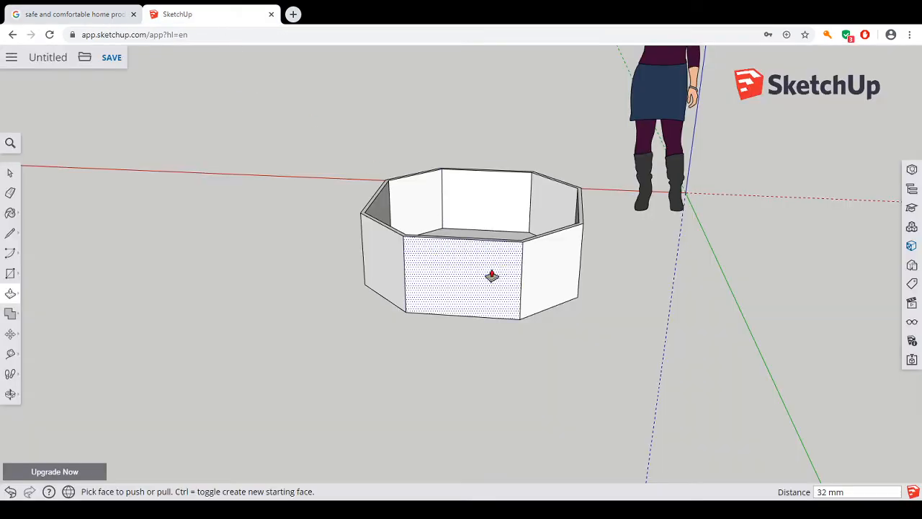
{"action": "mouse_move", "coordinate": [490, 274]}
{"action": "middle_mouse_down"}
{"action": "mouse_move", "coordinate": [461, 370]}
{"action": "mouse_move", "coordinate": [443, 373]}
{"action": "mouse_move", "coordinate": [582, 378]}
{"action": "mouse_move", "coordinate": [566, 200]}
{"action": "mouse_move", "coordinate": [530, 381]}
{"action": "mouse_move", "coordinate": [532, 262]}
{"action": "mouse_move", "coordinate": [627, 445]}
{"action": "mouse_move", "coordinate": [446, 403]}
{"action": "mouse_move", "coordinate": [566, 432]}
{"action": "middle_mouse_up"}
{"action": "scroll", "coordinate": [567, 435], "scroll_direction": "up", "scroll_amount": 3}
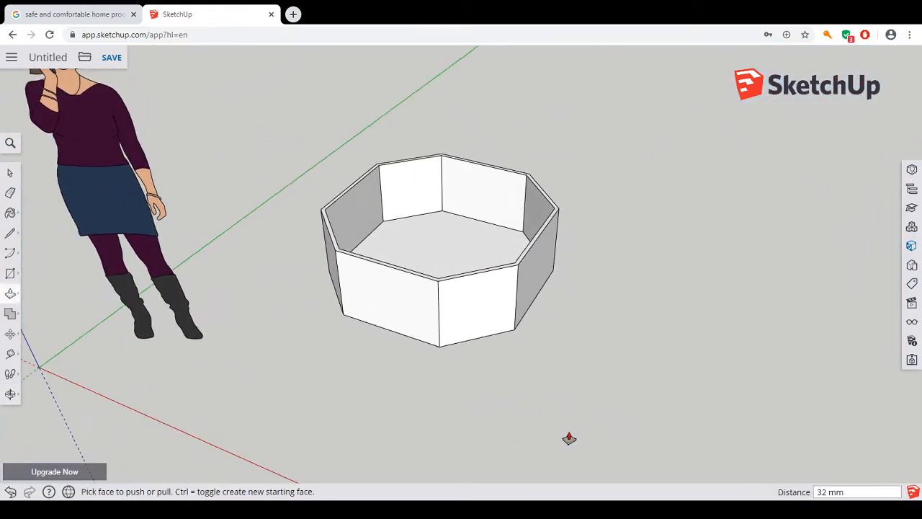
{"action": "middle_click_drag", "start_coordinate": [388, 397], "coordinate": [500, 365]}
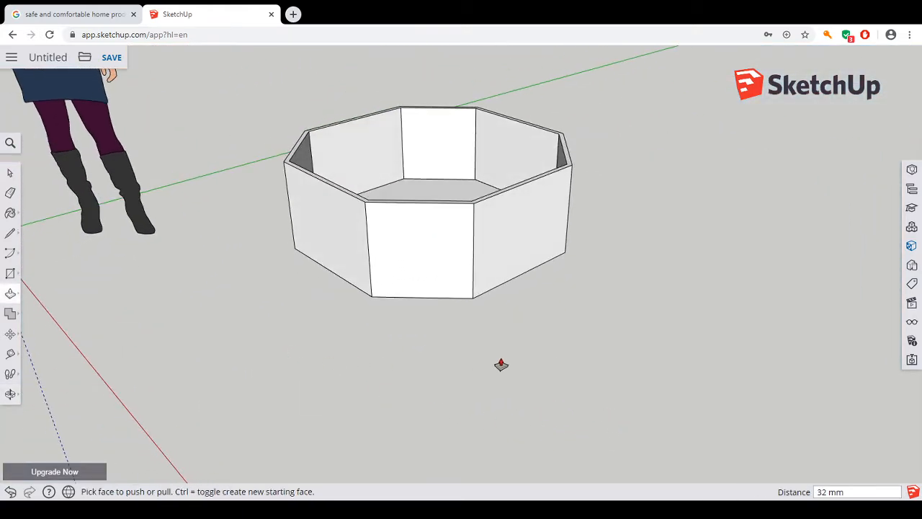
{"action": "scroll", "coordinate": [556, 356], "scroll_direction": "down", "scroll_amount": 2}
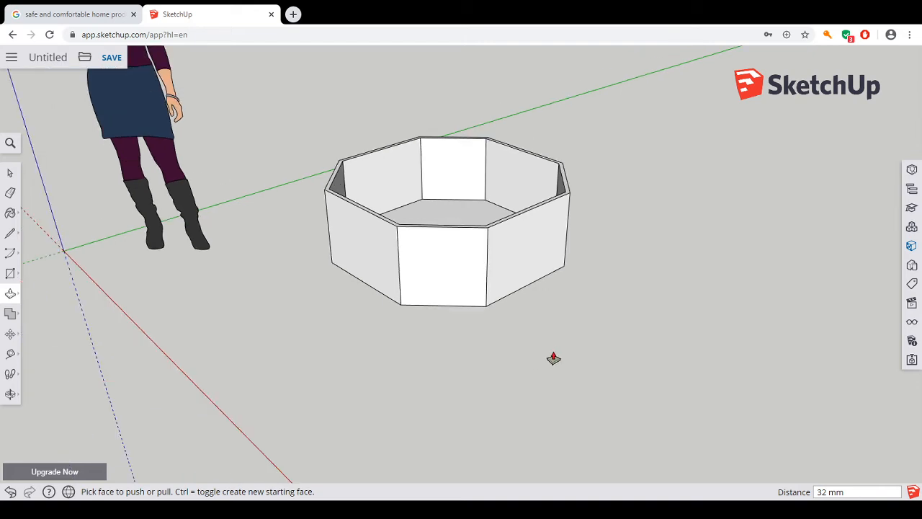
{"action": "scroll", "coordinate": [525, 393], "scroll_direction": "up", "scroll_amount": 2}
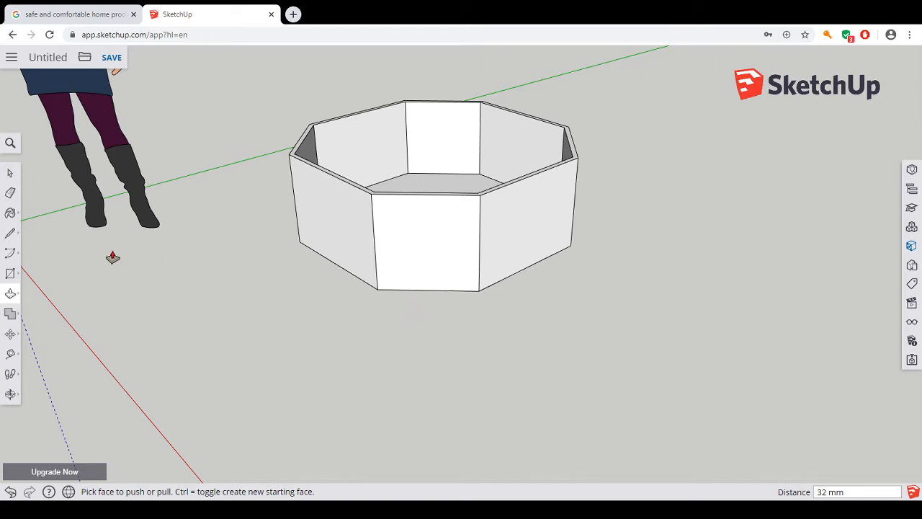
Offset the outline of the enclosure's front wall face inward by 20 mm to form a framed panel.
{"action": "left_click", "coordinate": [10, 273]}
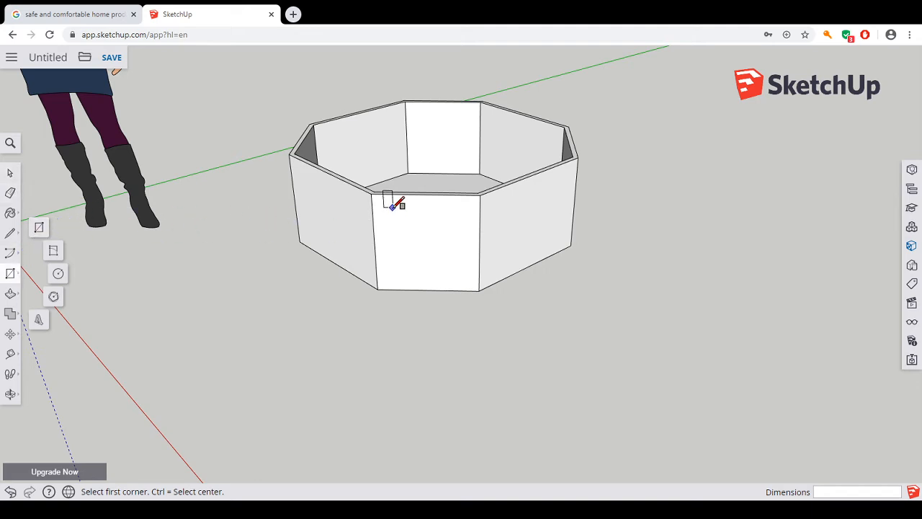
{"action": "scroll", "coordinate": [461, 272], "scroll_direction": "up", "scroll_amount": 4}
{"action": "middle_click_drag", "start_coordinate": [479, 275], "coordinate": [313, 212]}
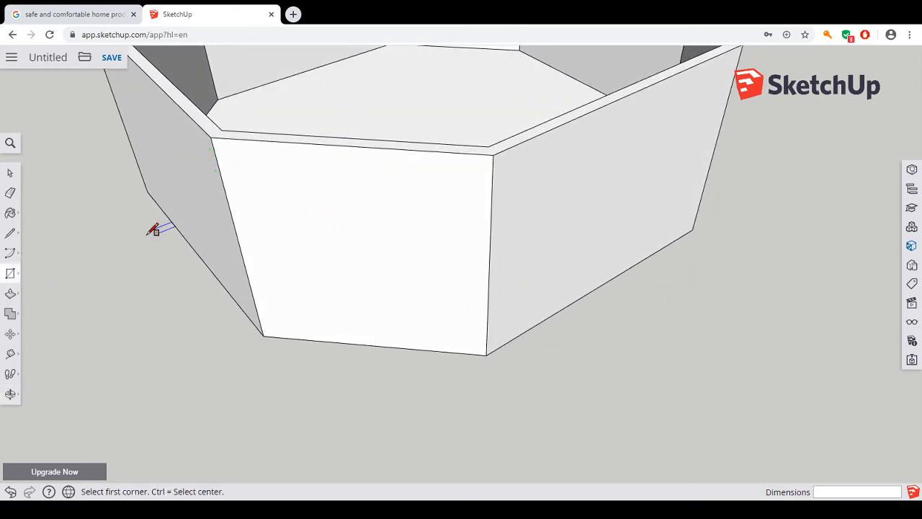
{"action": "left_click", "coordinate": [15, 298]}
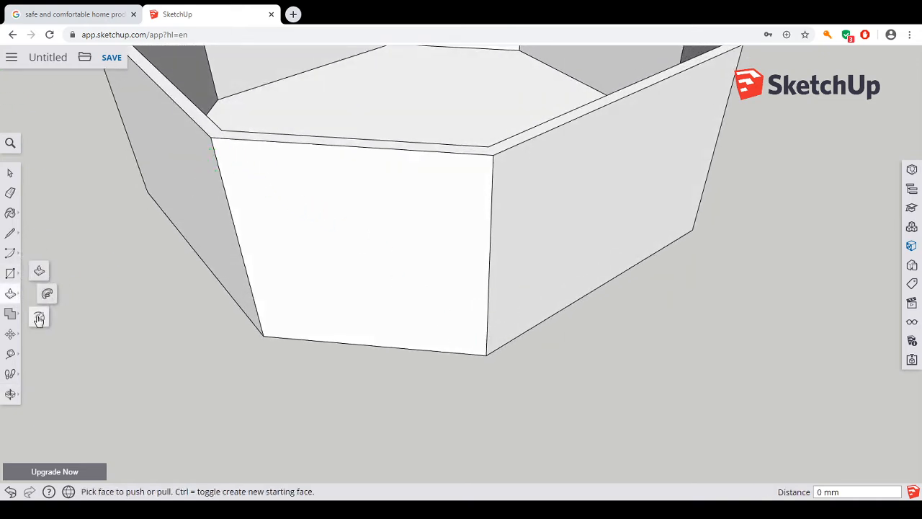
{"action": "left_click", "coordinate": [39, 318]}
{"action": "left_click", "coordinate": [265, 166]}
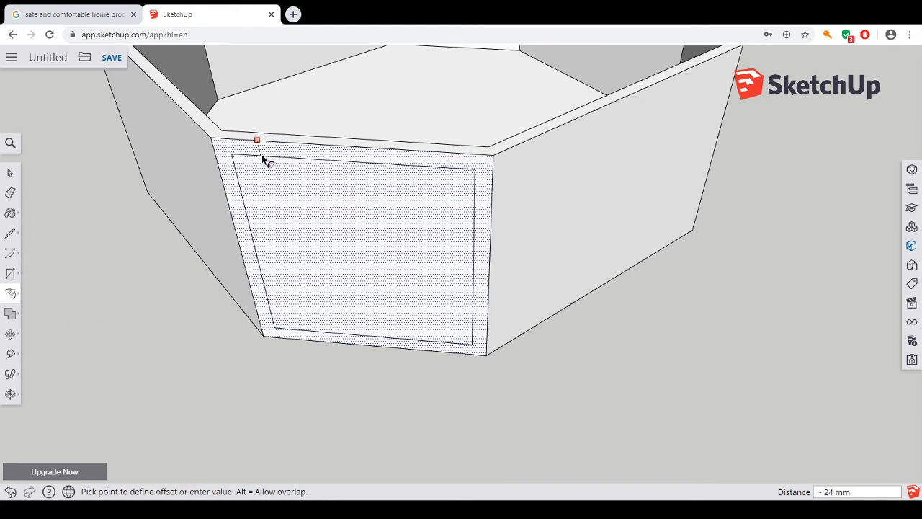
{"action": "left_click", "coordinate": [262, 156]}
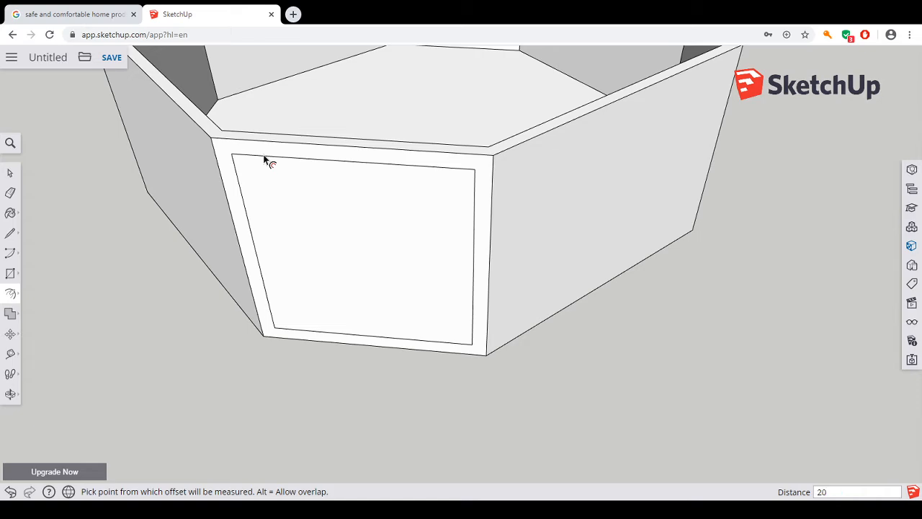
{"action": "scroll", "coordinate": [429, 340], "scroll_direction": "down", "scroll_amount": 5}
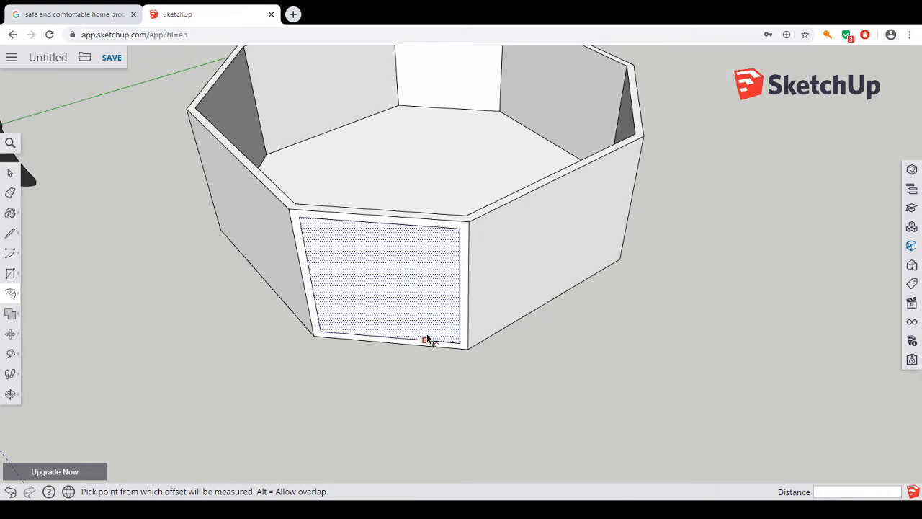
{"action": "middle_click_drag", "start_coordinate": [430, 339], "coordinate": [477, 373]}
{"action": "scroll", "coordinate": [465, 371], "scroll_direction": "up", "scroll_amount": 3}
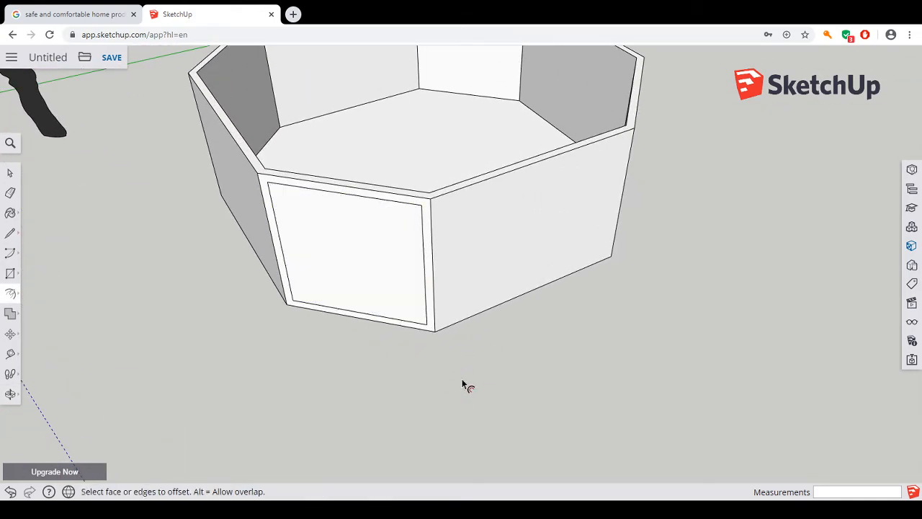
Recheck the Google playpen photo and draw two rectangles in the panel frame's left strip: 46 × 20 mm near the top, about 50 × 20 mm near the bottom.
{"action": "left_click", "coordinate": [72, 14]}
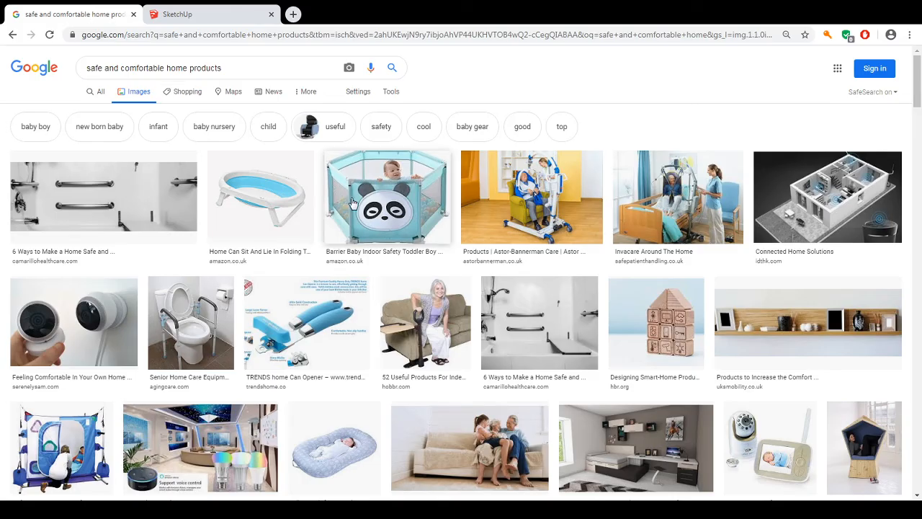
{"action": "left_click", "coordinate": [204, 13]}
{"action": "middle_click_drag", "start_coordinate": [555, 336], "coordinate": [525, 280]}
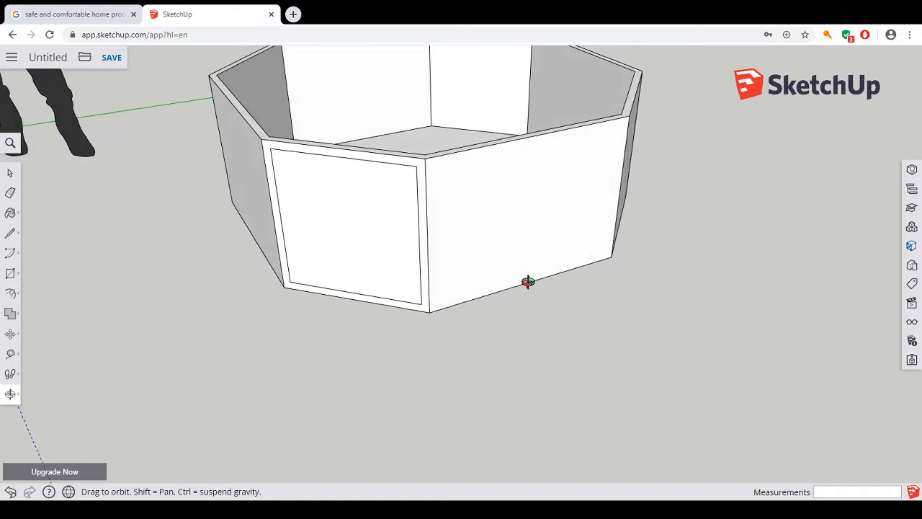
{"action": "key", "text": "f"}
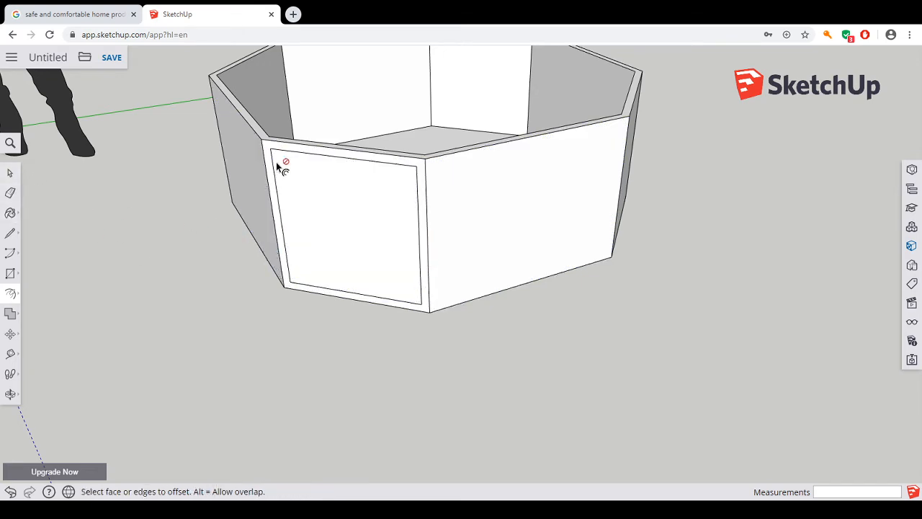
{"action": "left_click", "coordinate": [10, 273]}
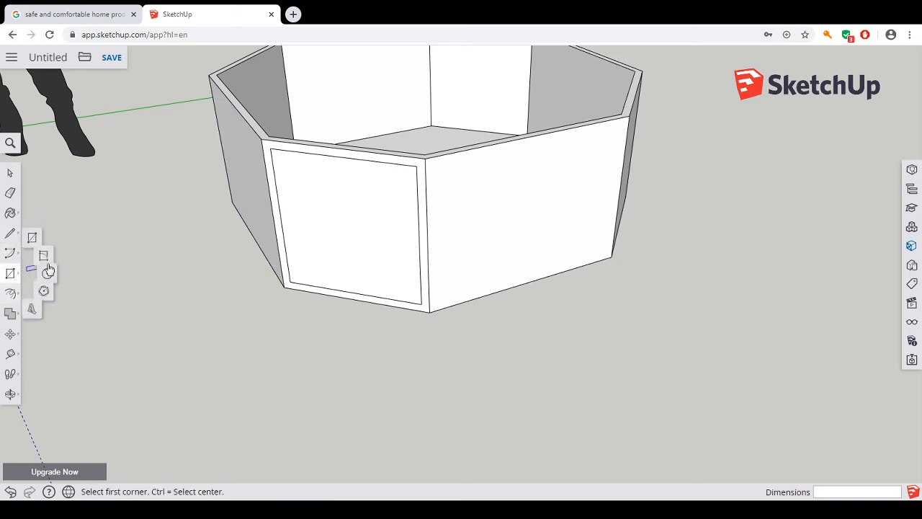
{"action": "left_click", "coordinate": [273, 174]}
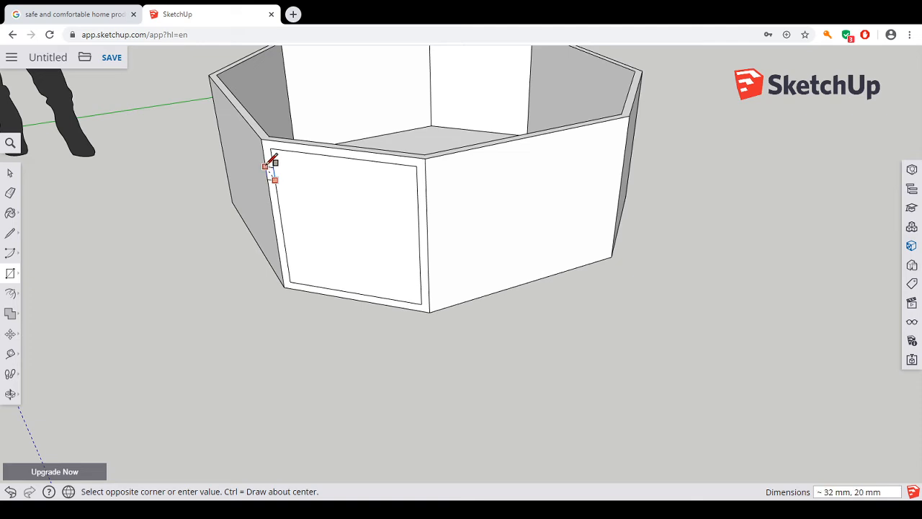
{"action": "left_click", "coordinate": [271, 159]}
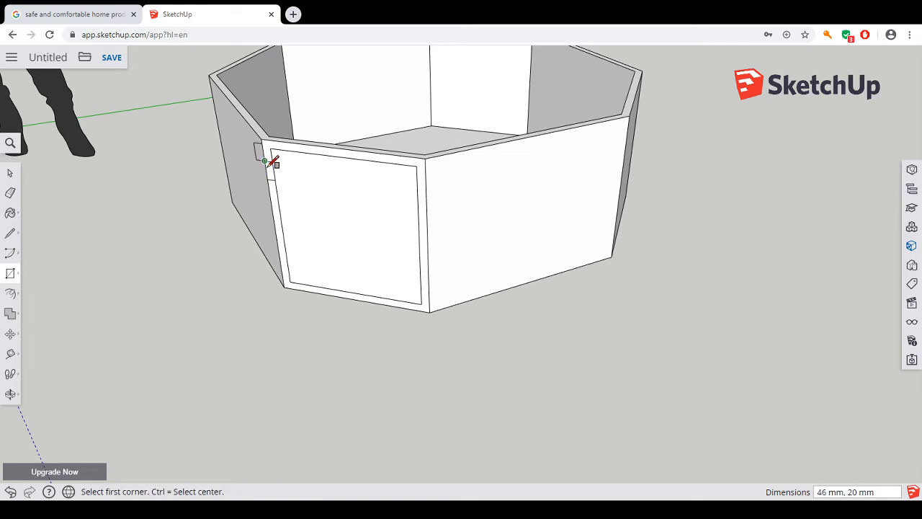
{"action": "left_click", "coordinate": [288, 270]}
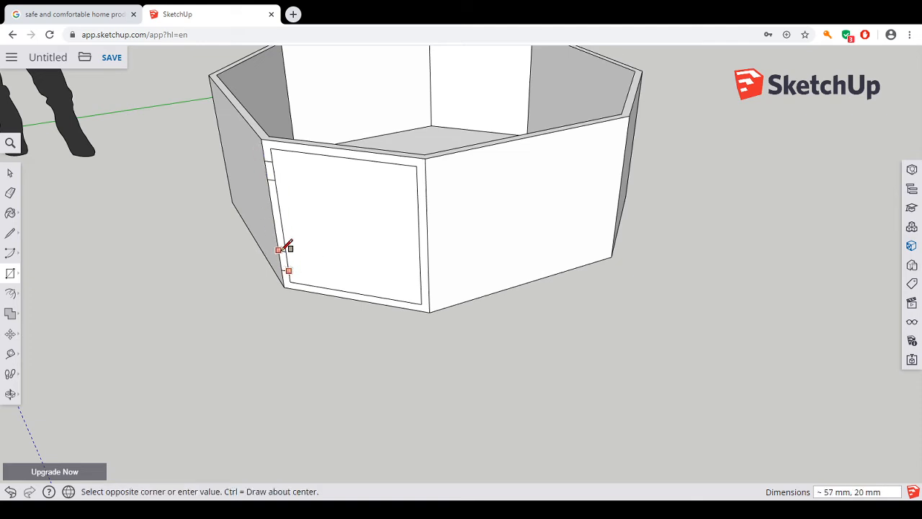
{"action": "left_click", "coordinate": [283, 252]}
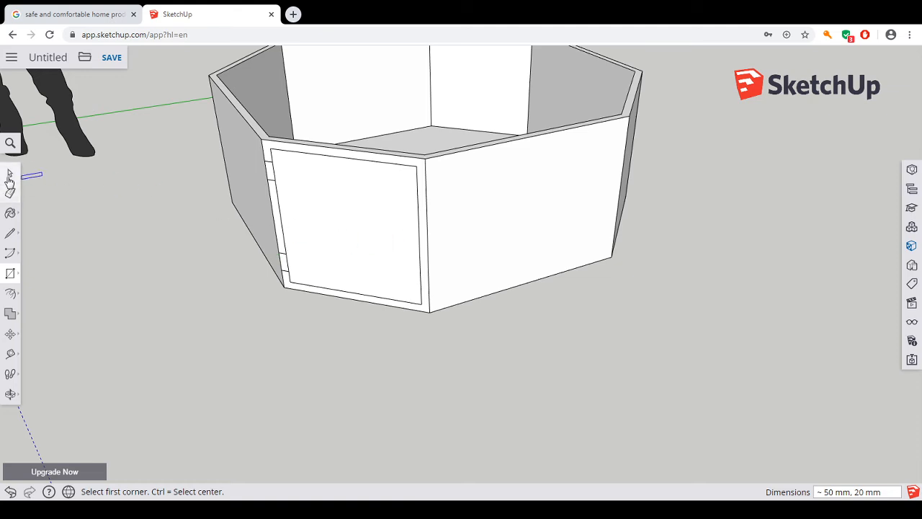
Draw a circle of about 18 mm radius on the door panel, midway up near the edge opposite the hinge rectangles.
{"action": "left_click", "coordinate": [10, 276]}
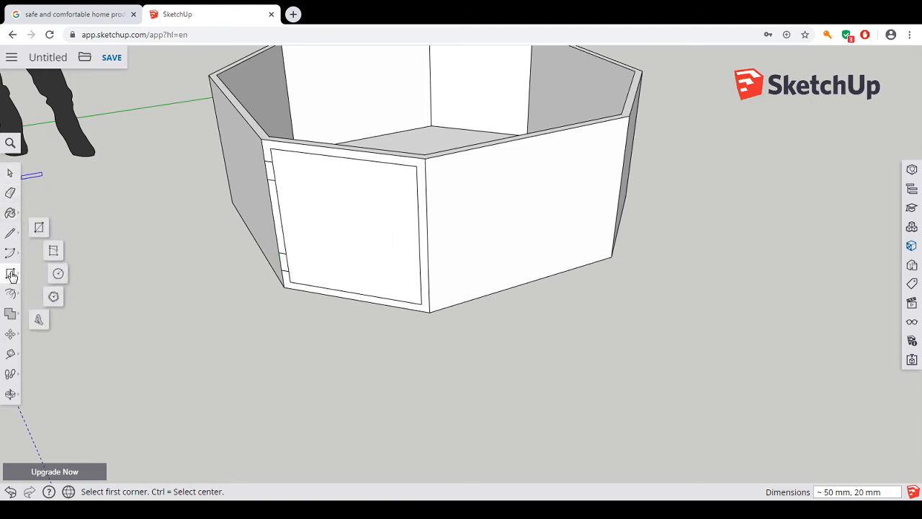
{"action": "left_click", "coordinate": [57, 275]}
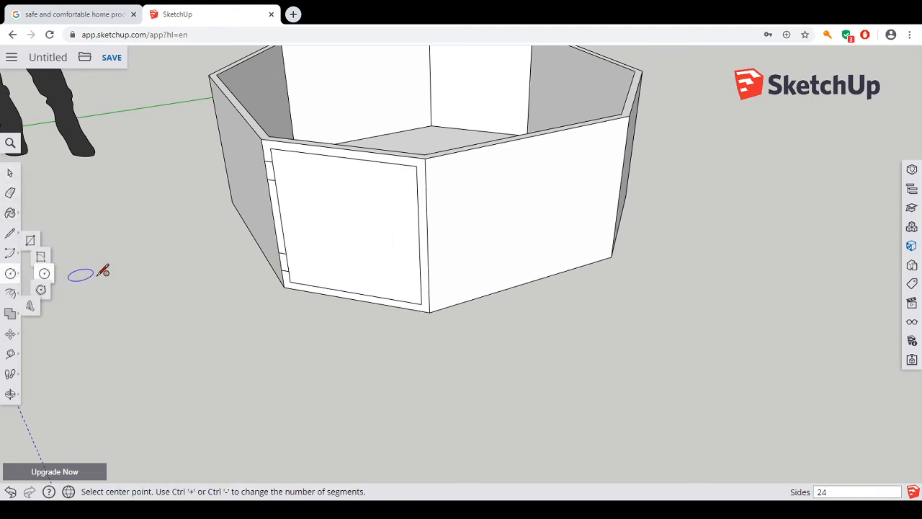
{"action": "left_click", "coordinate": [404, 231]}
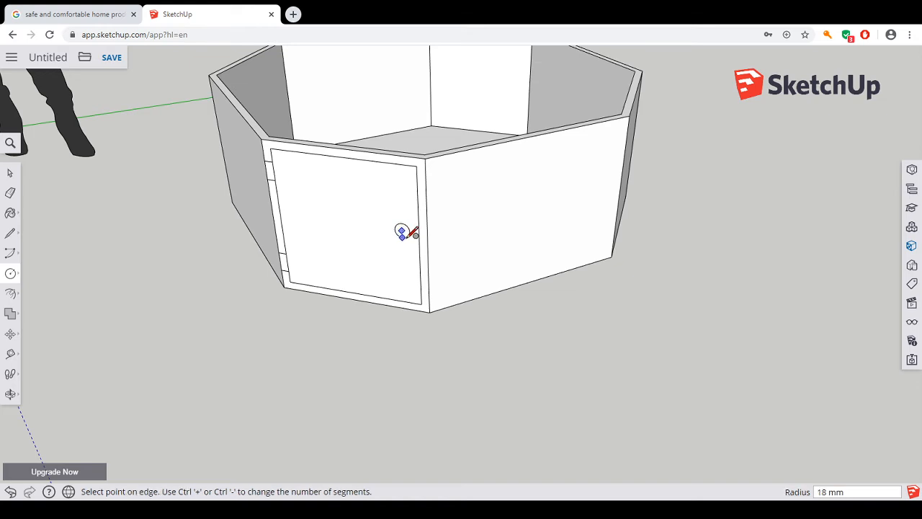
{"action": "left_click", "coordinate": [407, 237]}
{"action": "right_click", "coordinate": [286, 187]}
{"action": "left_click", "coordinate": [127, 236]}
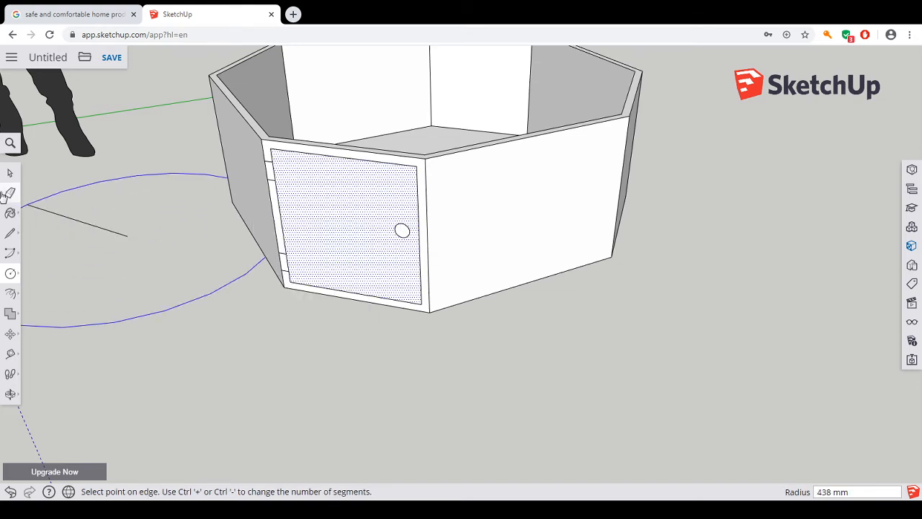
{"action": "key", "text": "Escape"}
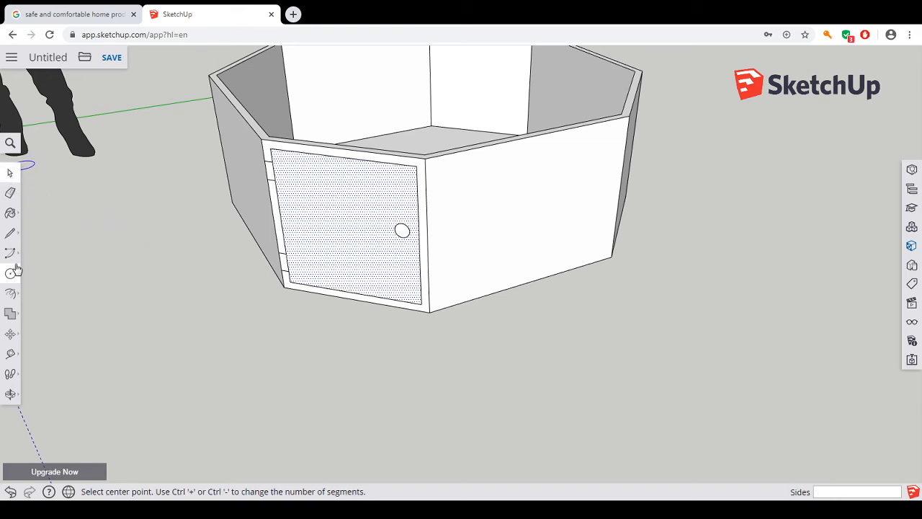
Push/Pull the circle on the door panel outward 20 mm to form a knob stem.
{"action": "left_click", "coordinate": [10, 294]}
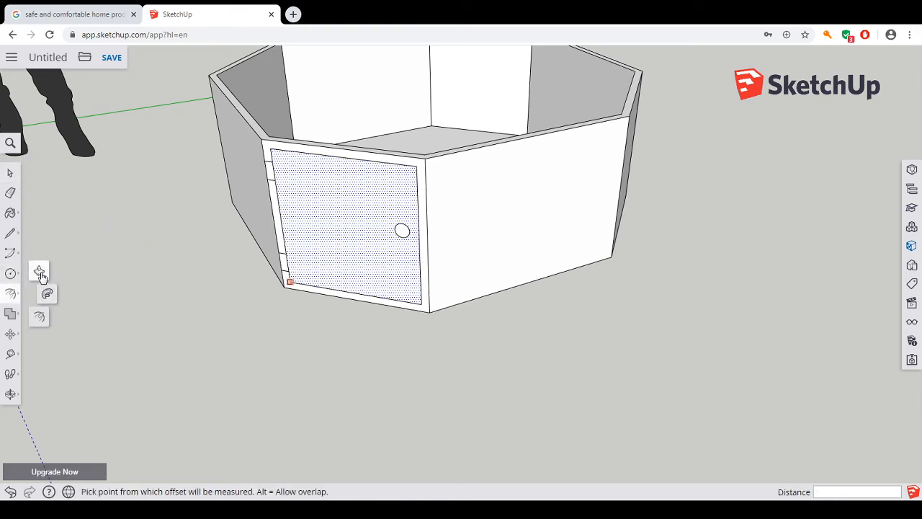
{"action": "left_click", "coordinate": [41, 273]}
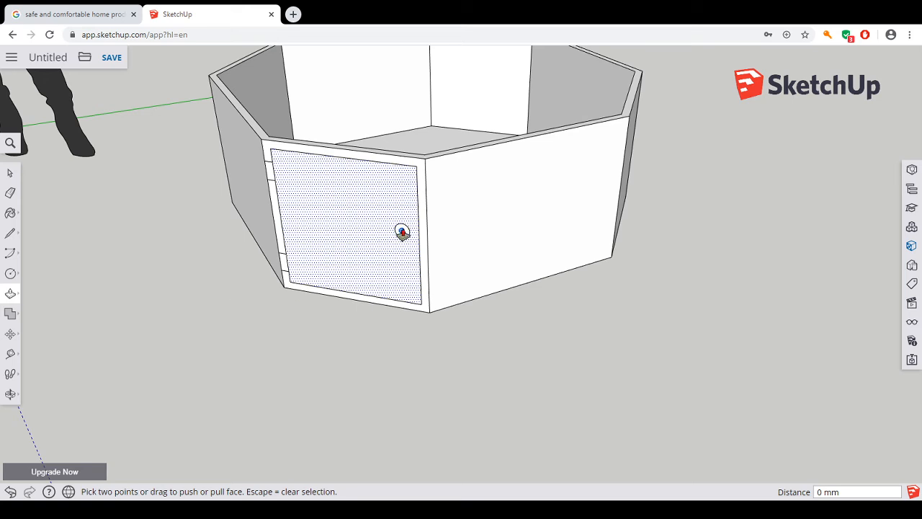
{"action": "left_click", "coordinate": [11, 174]}
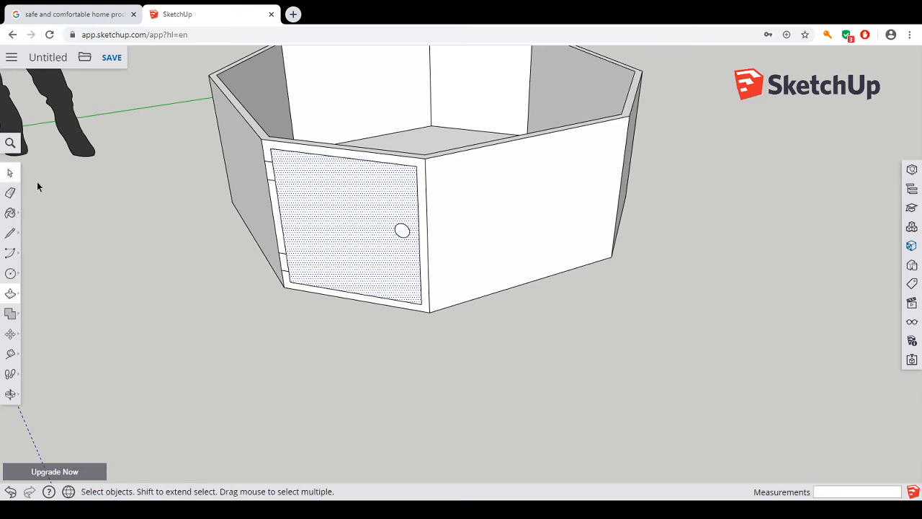
{"action": "left_click", "coordinate": [401, 231]}
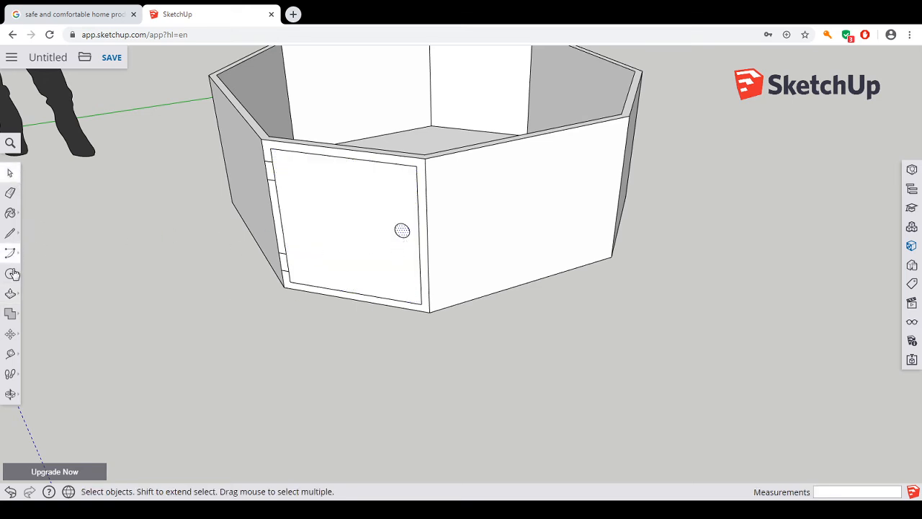
{"action": "left_click", "coordinate": [11, 293]}
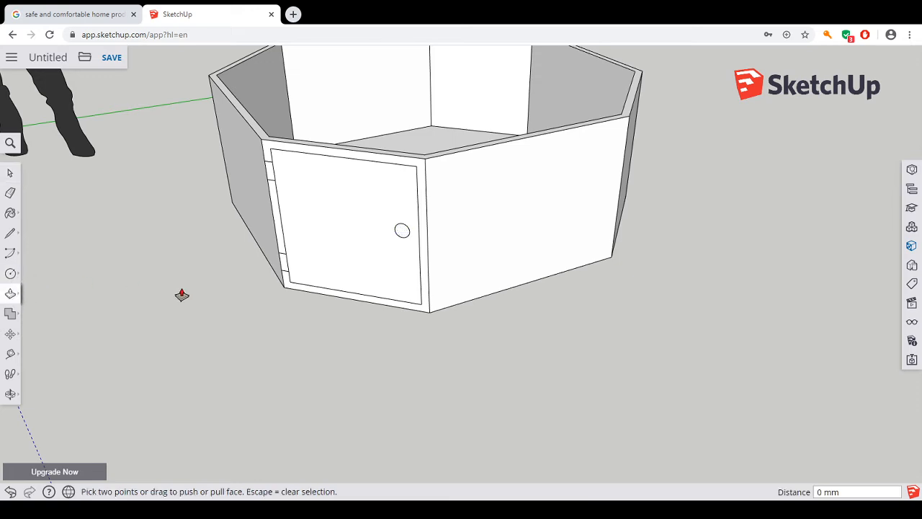
{"action": "left_click", "coordinate": [401, 232]}
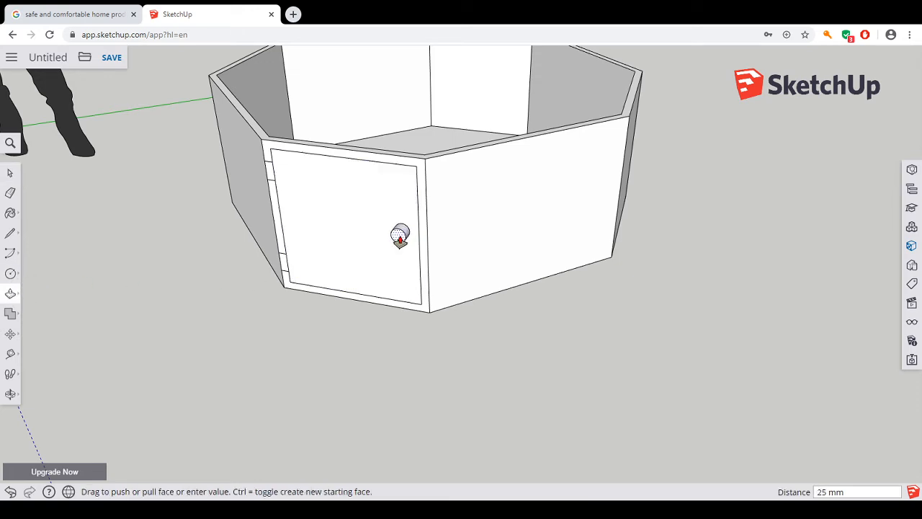
{"action": "left_click", "coordinate": [400, 237]}
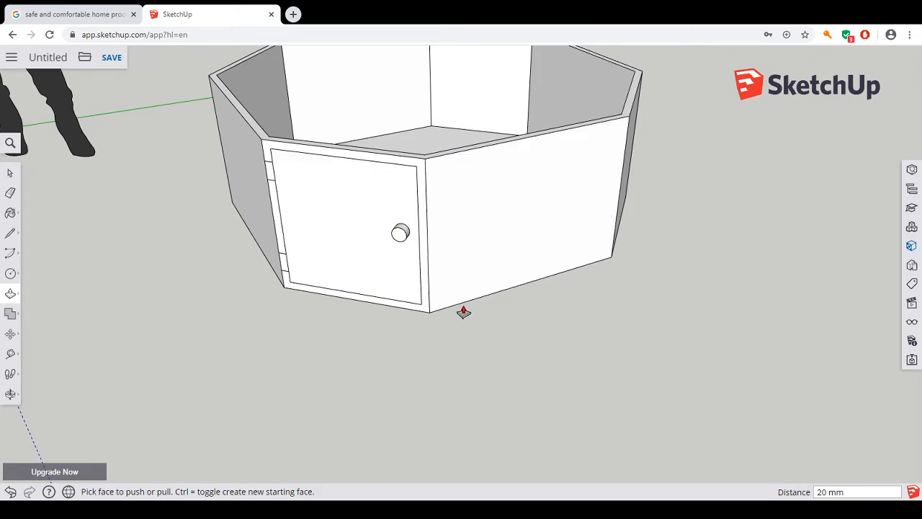
Draw a larger concentric circle of about 35 mm radius around the knob stem's end face.
{"action": "scroll", "coordinate": [543, 320], "scroll_direction": "up", "scroll_amount": 2}
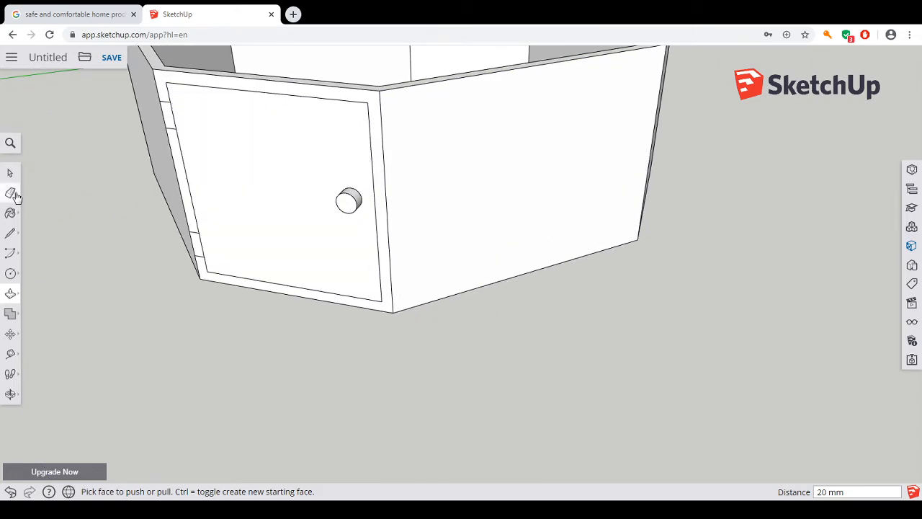
{"action": "left_click", "coordinate": [10, 273]}
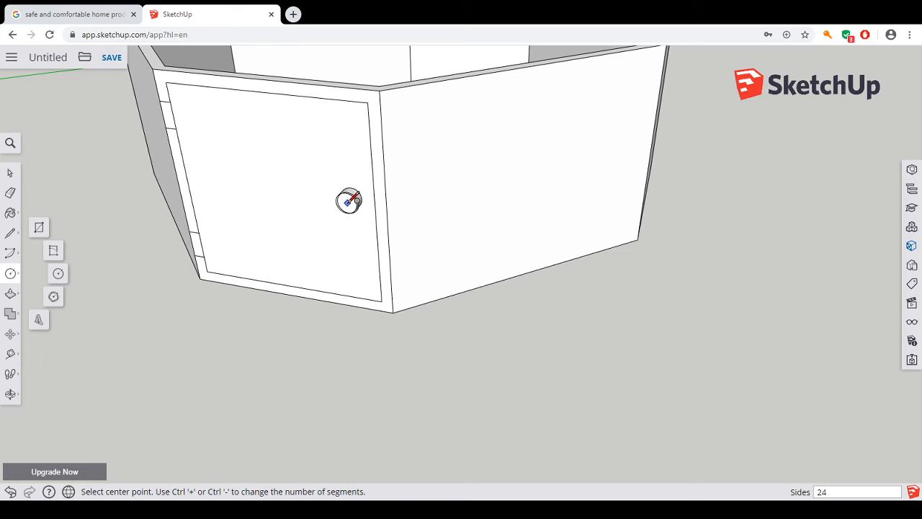
{"action": "scroll", "coordinate": [348, 201], "scroll_direction": "up", "scroll_amount": 3}
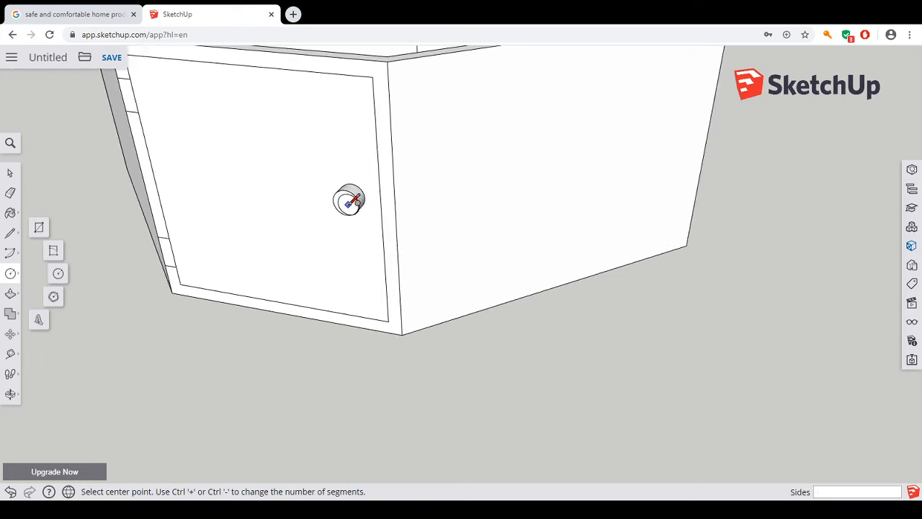
{"action": "scroll", "coordinate": [348, 202], "scroll_direction": "up", "scroll_amount": 1}
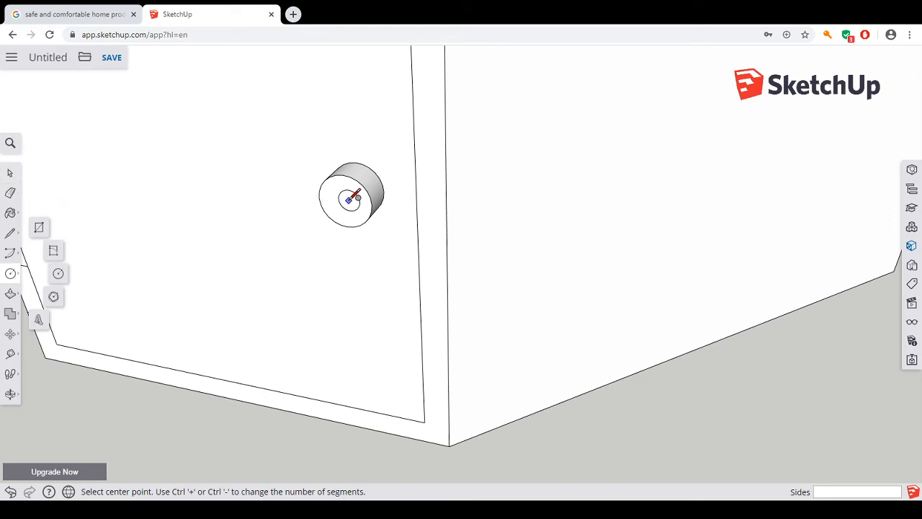
{"action": "left_click", "coordinate": [345, 201]}
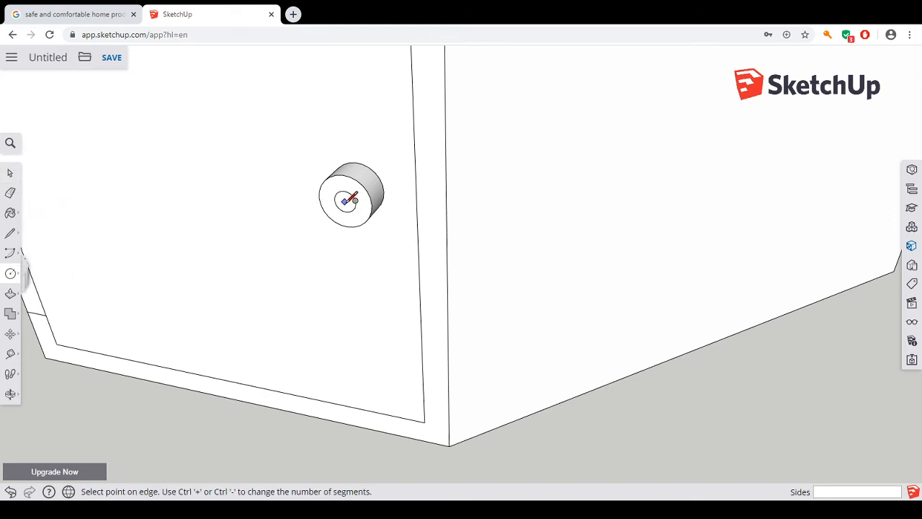
{"action": "left_click", "coordinate": [391, 216]}
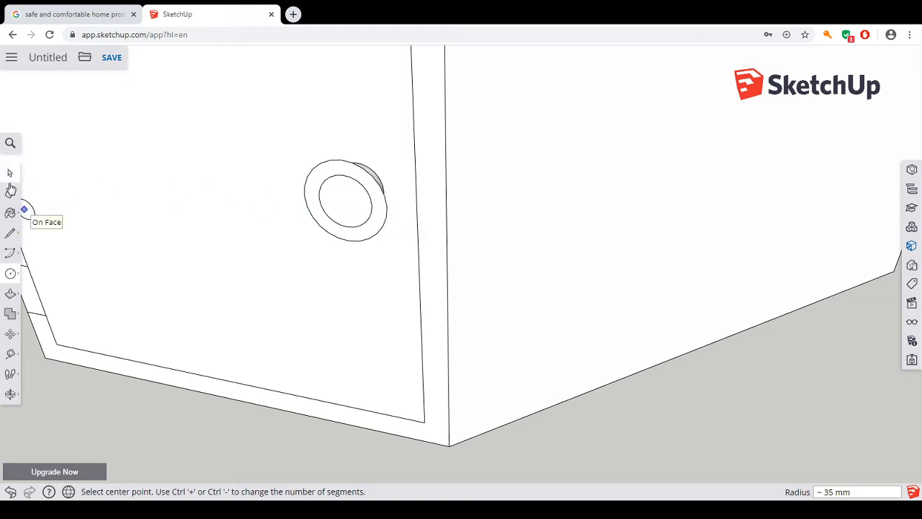
Push/Pull the knob's outer ring outward 17 mm and bring the inner disc flush with it.
{"action": "left_click", "coordinate": [11, 295]}
{"action": "left_click", "coordinate": [358, 238]}
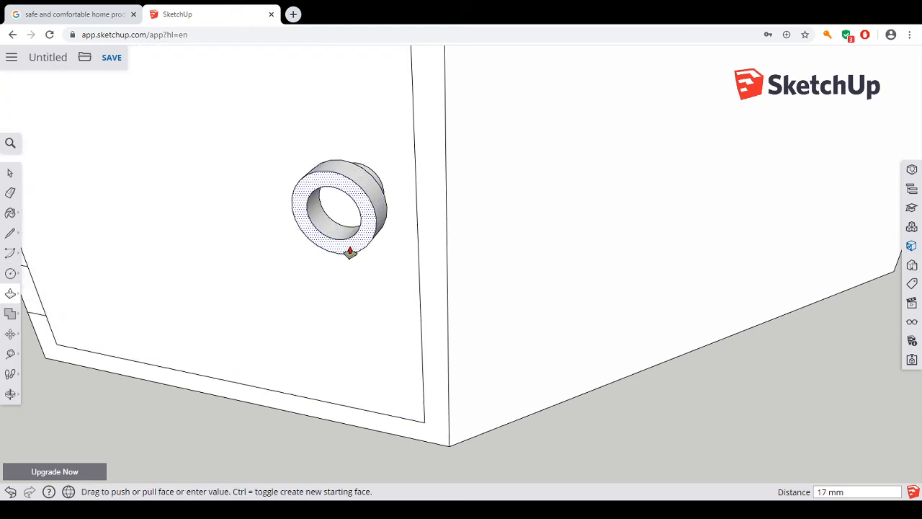
{"action": "left_click", "coordinate": [350, 252]}
{"action": "left_click", "coordinate": [354, 235]}
{"action": "left_click", "coordinate": [358, 245]}
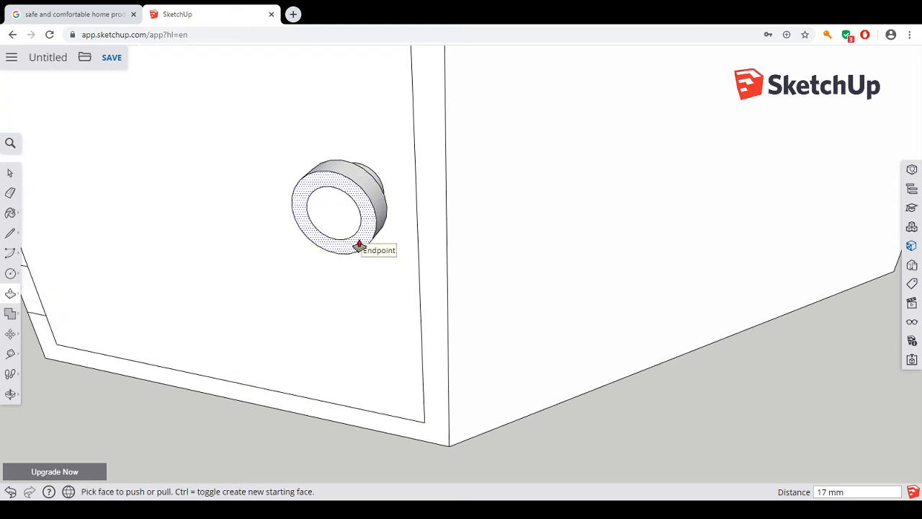
Push/Pull the knob's inner disc outward by about another 7 mm as a raised cap.
{"action": "middle_click_drag", "start_coordinate": [399, 300], "coordinate": [255, 303]}
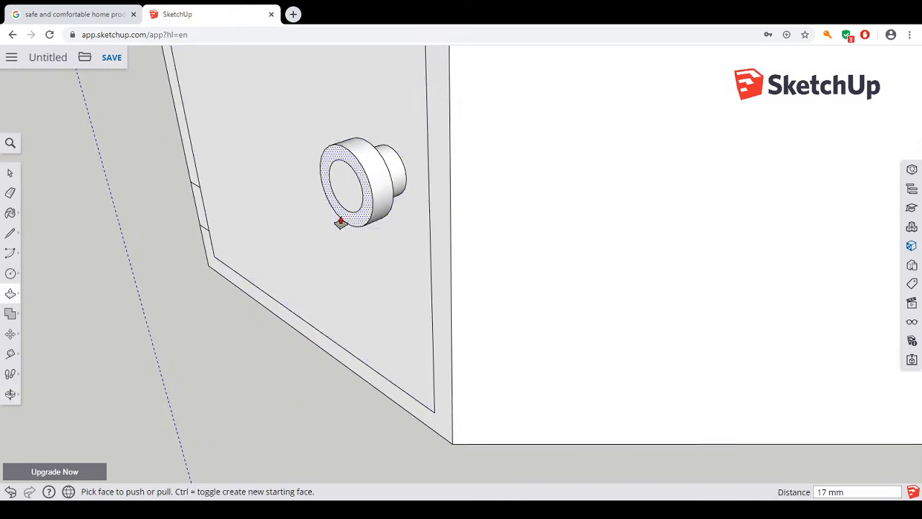
{"action": "left_click", "coordinate": [340, 222]}
{"action": "left_click", "coordinate": [339, 216]}
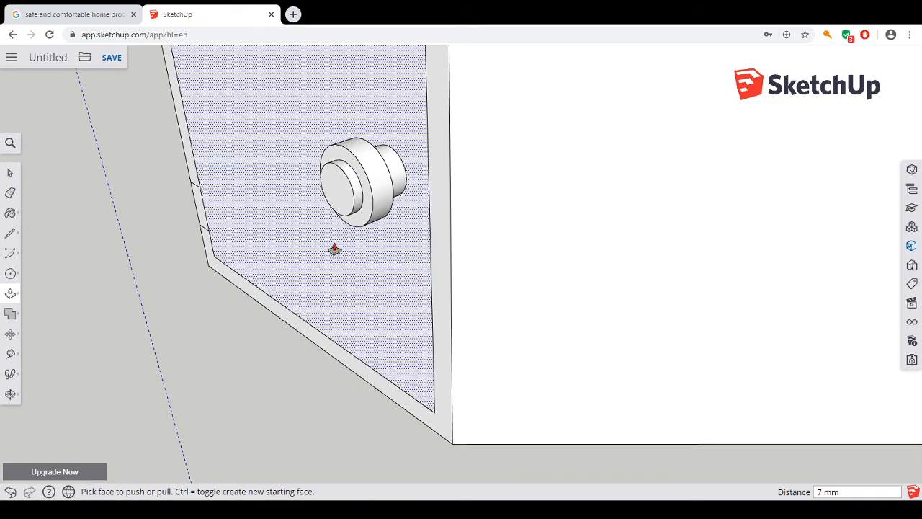
Offset the outline of the wide wall face next to the door's knob side inward by 20 mm.
{"action": "scroll", "coordinate": [335, 286], "scroll_direction": "down", "scroll_amount": 5}
{"action": "middle_click_drag", "start_coordinate": [339, 293], "coordinate": [353, 365]}
{"action": "scroll", "coordinate": [420, 379], "scroll_direction": "down", "scroll_amount": 4}
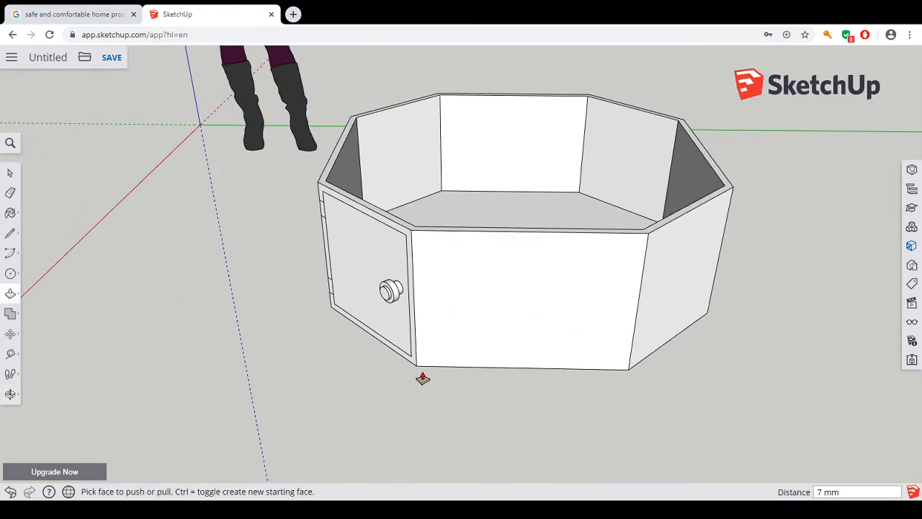
{"action": "scroll", "coordinate": [439, 382], "scroll_direction": "up", "scroll_amount": 3}
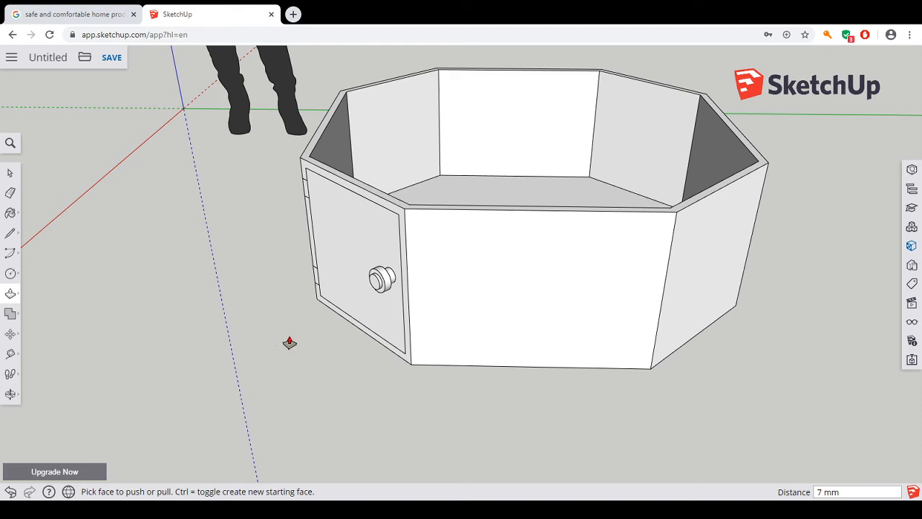
{"action": "scroll", "coordinate": [372, 335], "scroll_direction": "down", "scroll_amount": 5}
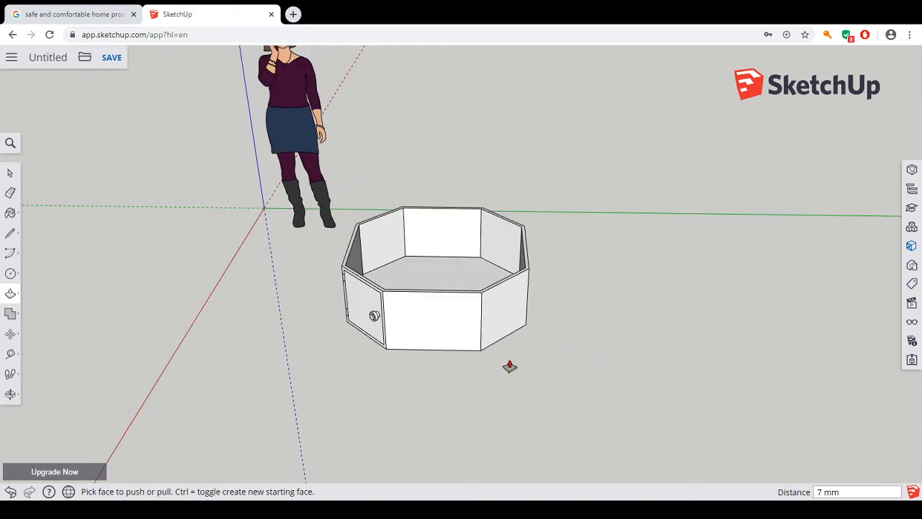
{"action": "scroll", "coordinate": [533, 380], "scroll_direction": "up", "scroll_amount": 3}
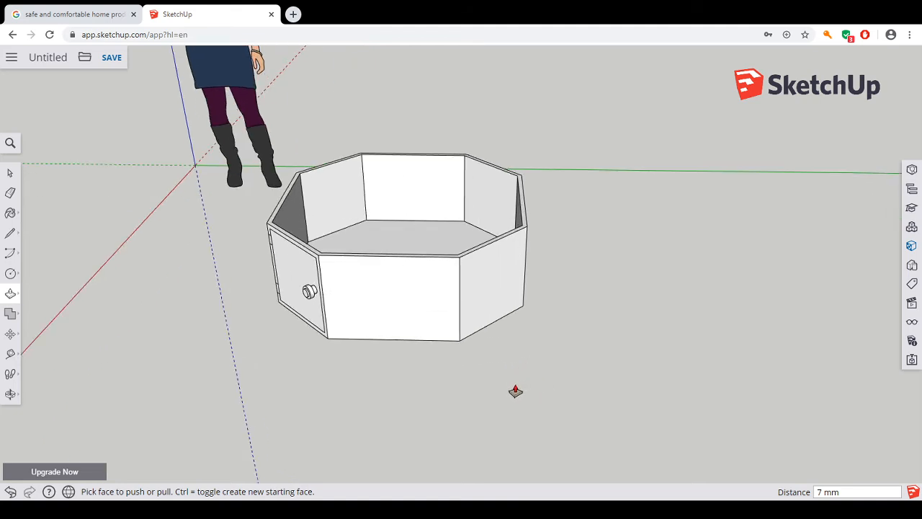
{"action": "left_click", "coordinate": [12, 295]}
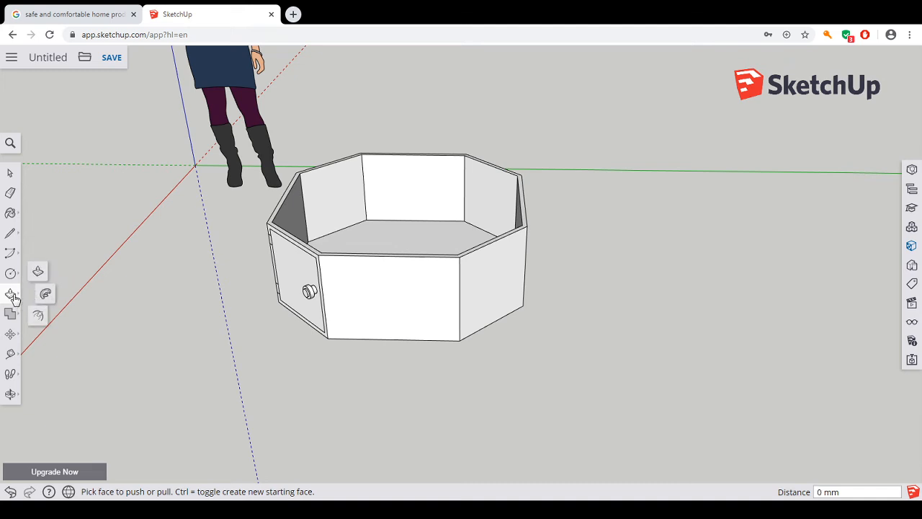
{"action": "left_click", "coordinate": [39, 316]}
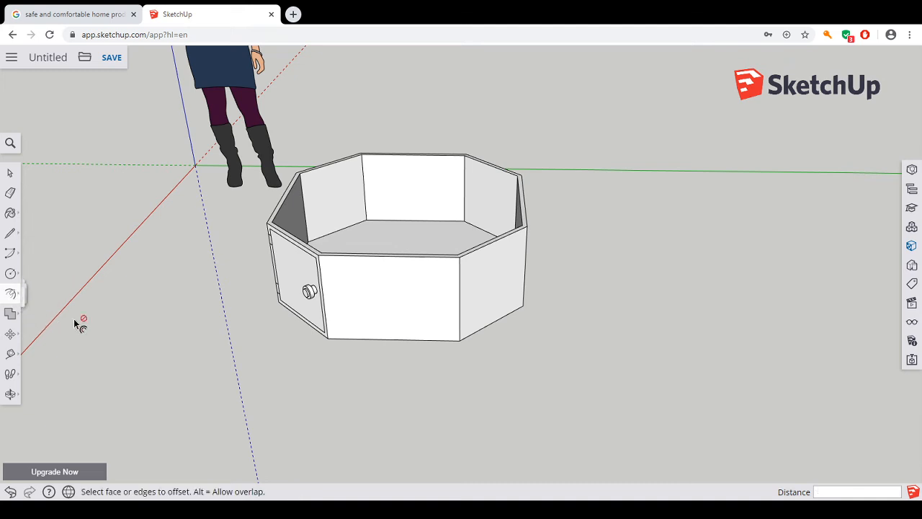
{"action": "left_click", "coordinate": [388, 327]}
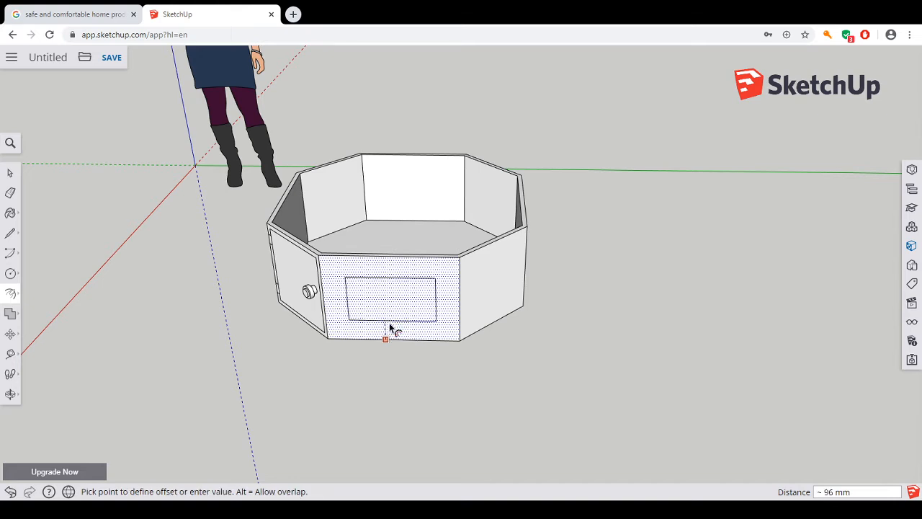
{"action": "left_click", "coordinate": [389, 328]}
{"action": "type", "text": "20"}
{"action": "key", "text": "Return"}
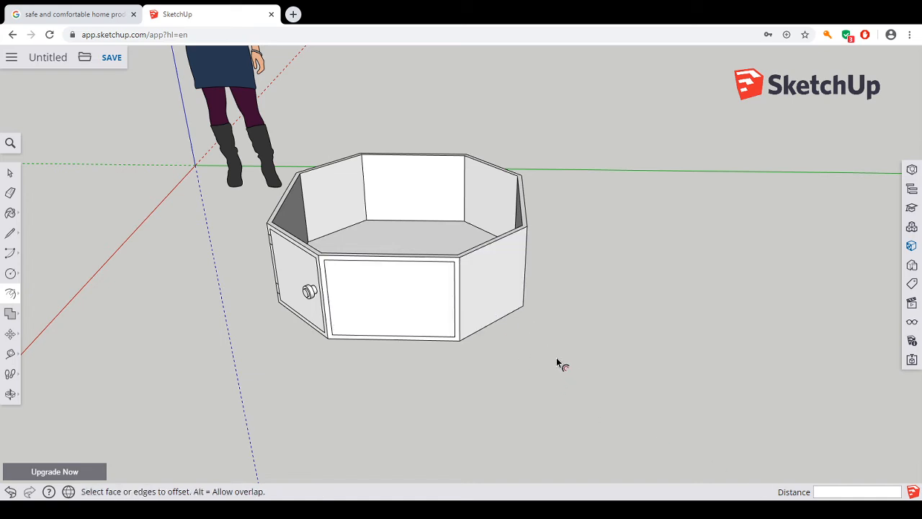
Dimension the bottom edge of the framed wide wall beside the door's knob side, placing the dimension outside the playpen.
{"action": "middle_click_drag", "start_coordinate": [556, 364], "coordinate": [539, 381]}
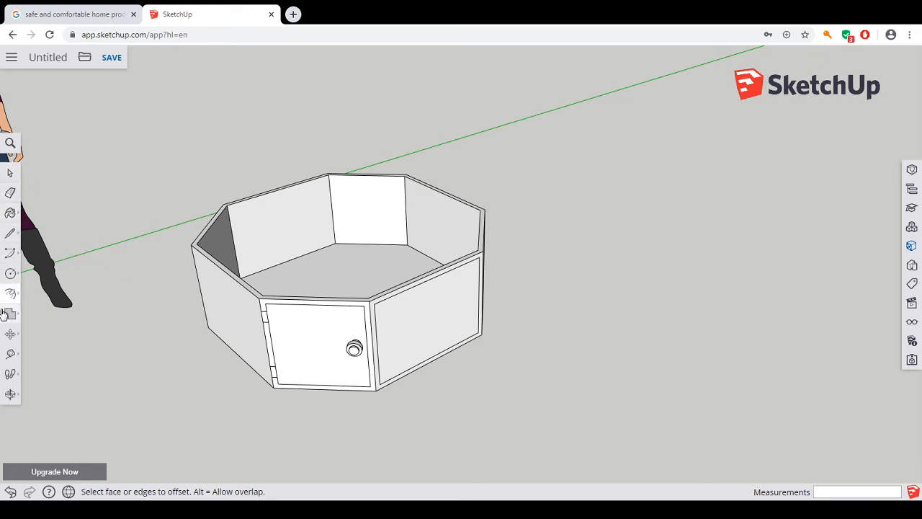
{"action": "left_click", "coordinate": [12, 357]}
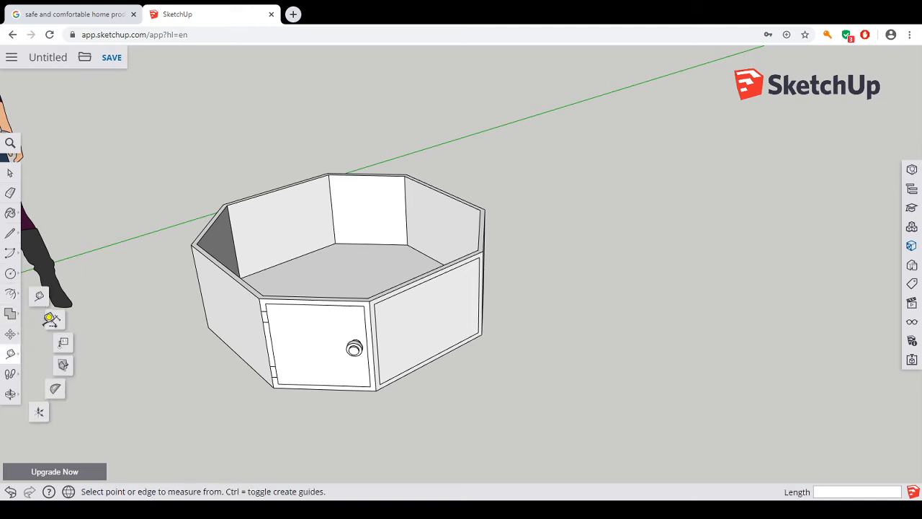
{"action": "left_click", "coordinate": [54, 321]}
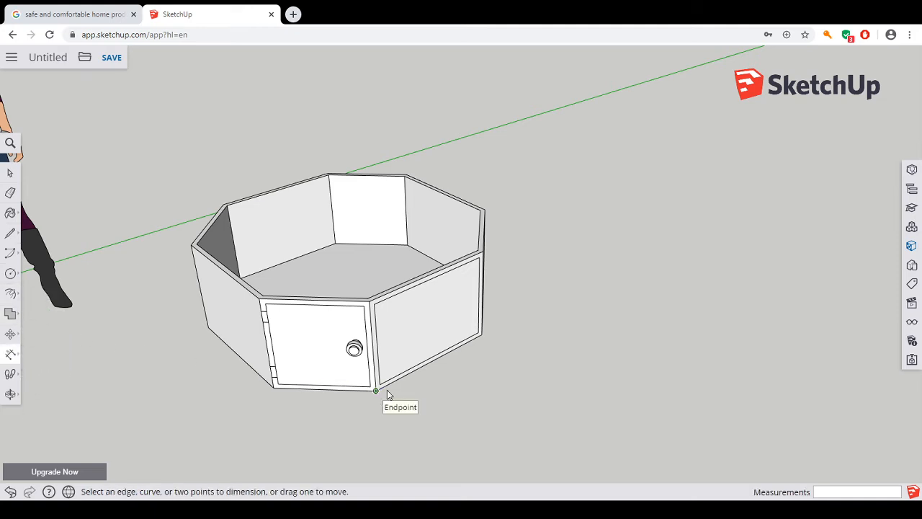
{"action": "left_click", "coordinate": [376, 391]}
{"action": "left_click", "coordinate": [481, 335]}
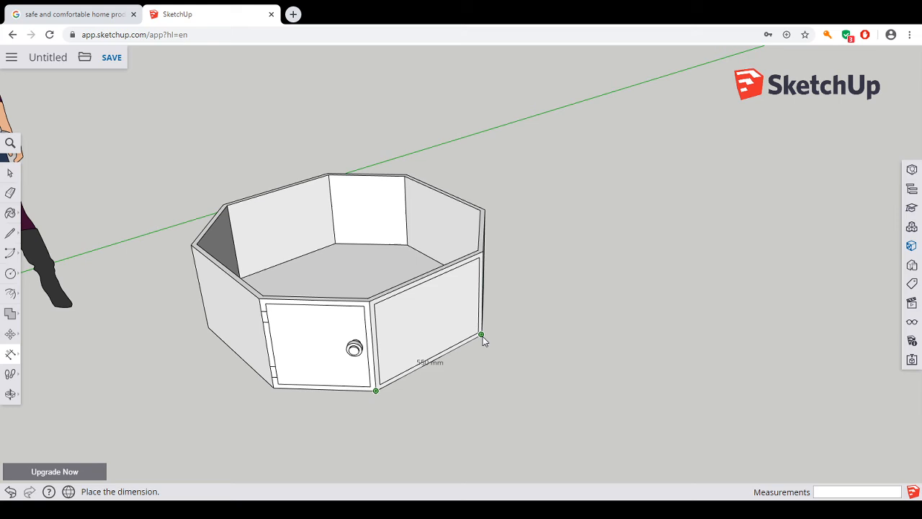
{"action": "left_click", "coordinate": [509, 363]}
Dimension the bottom edge of the door wall and the height of the framed wall at its far outer corner.
{"action": "left_click", "coordinate": [376, 391]}
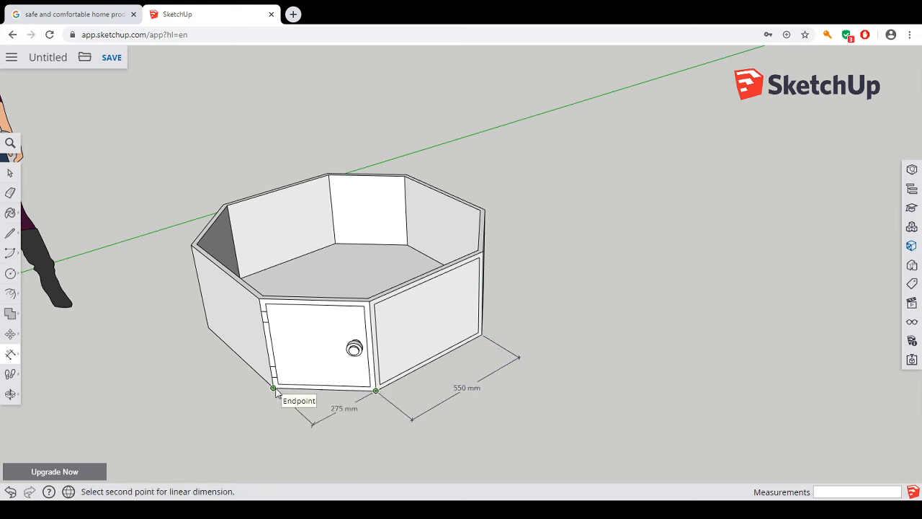
{"action": "left_click", "coordinate": [273, 388]}
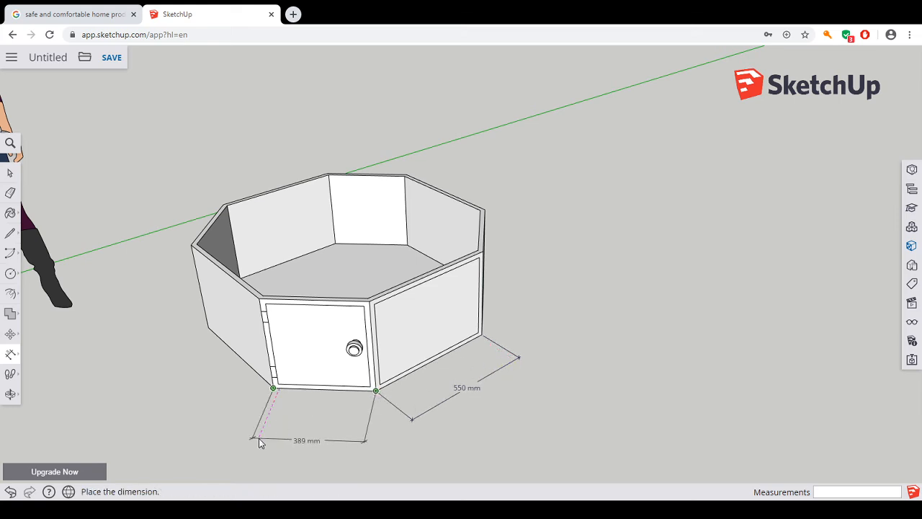
{"action": "left_click", "coordinate": [258, 438]}
{"action": "left_click", "coordinate": [481, 334]}
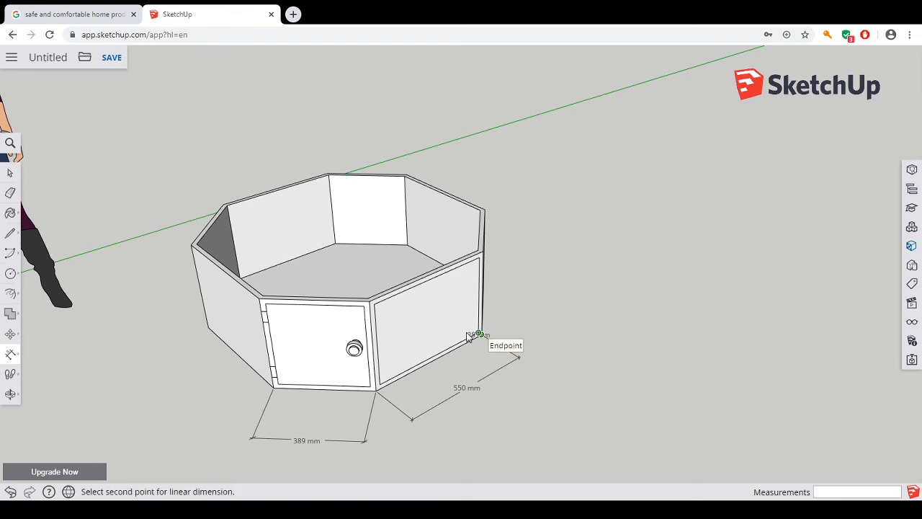
{"action": "left_click", "coordinate": [484, 252]}
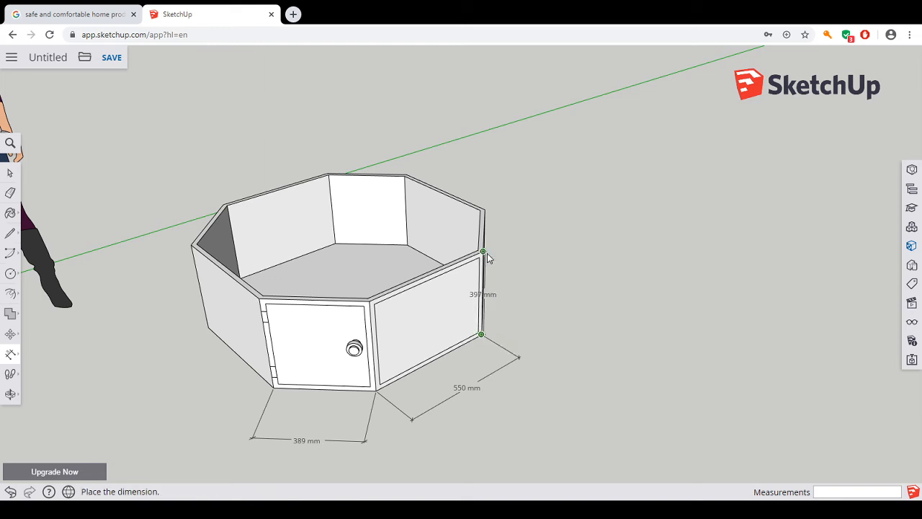
{"action": "left_click", "coordinate": [519, 274]}
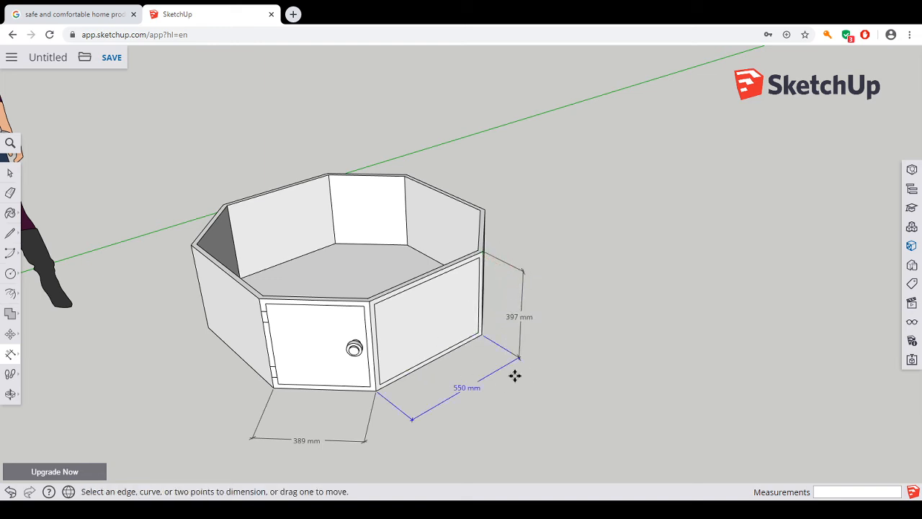
Add diameter dimensions to the door knob's outer ring and its raised inner cap, with their labels on the door face.
{"action": "scroll", "coordinate": [369, 386], "scroll_direction": "up", "scroll_amount": 5}
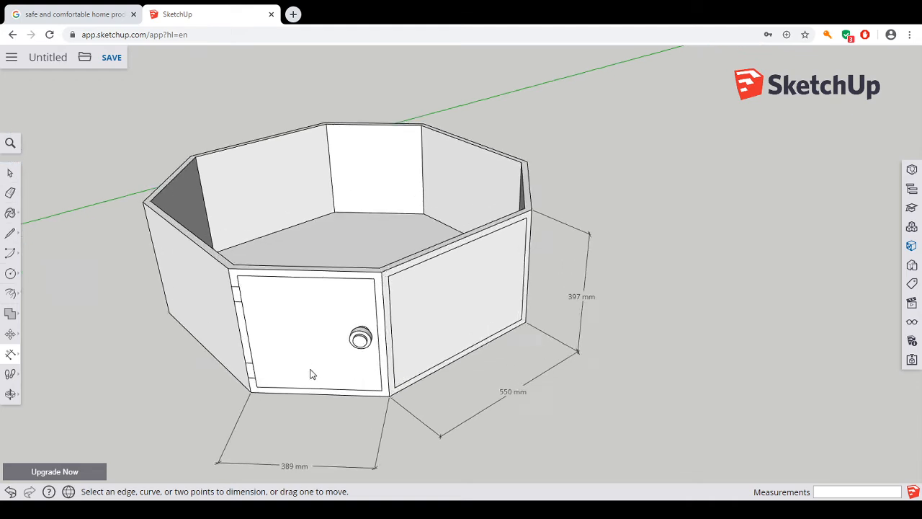
{"action": "left_click", "coordinate": [379, 342]}
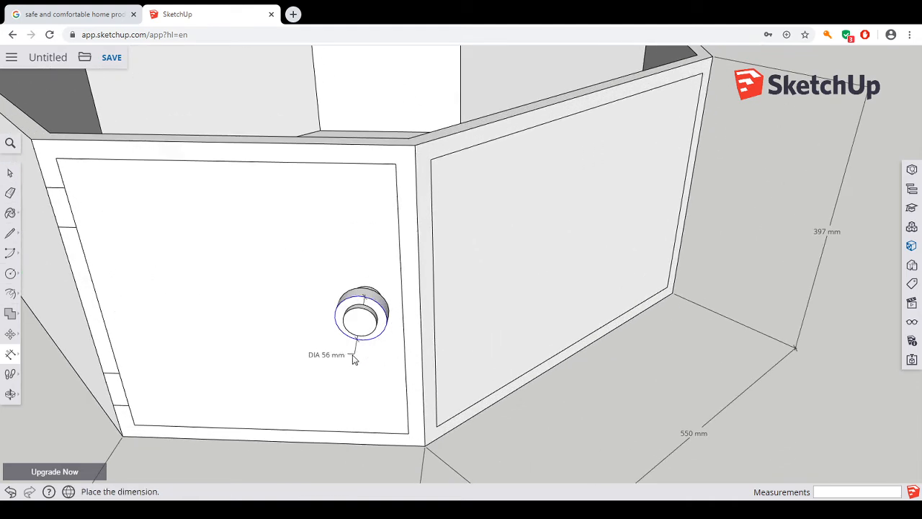
{"action": "left_click", "coordinate": [290, 340]}
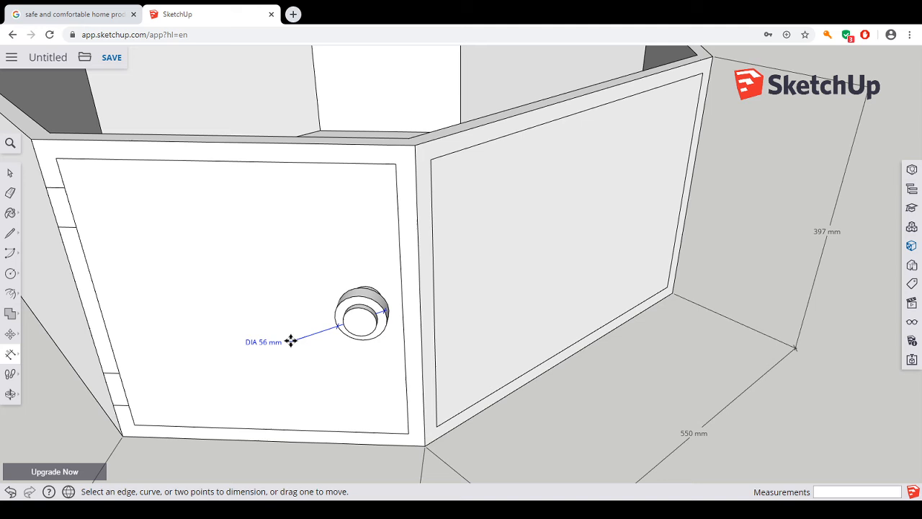
{"action": "left_click", "coordinate": [348, 331]}
{"action": "left_click", "coordinate": [323, 359]}
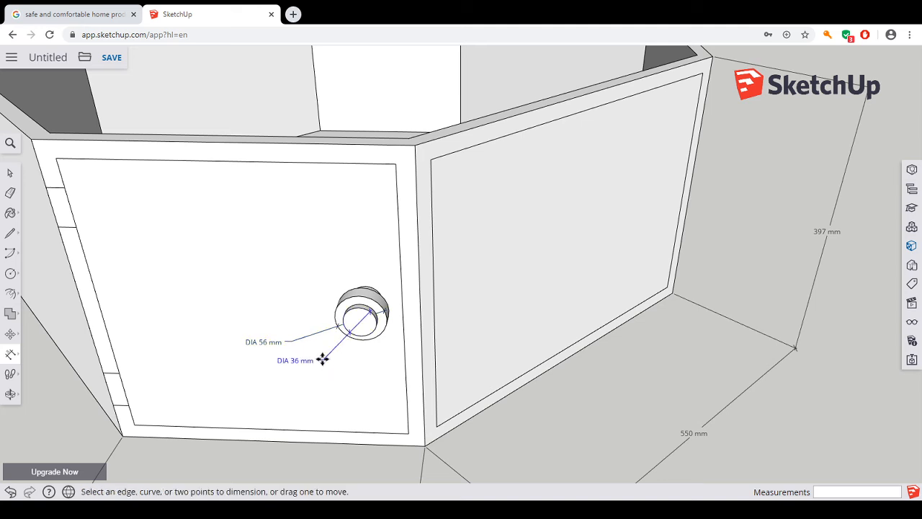
Dimension the height of the door's lower hinge along its outer edge.
{"action": "scroll", "coordinate": [153, 408], "scroll_direction": "down", "scroll_amount": 5}
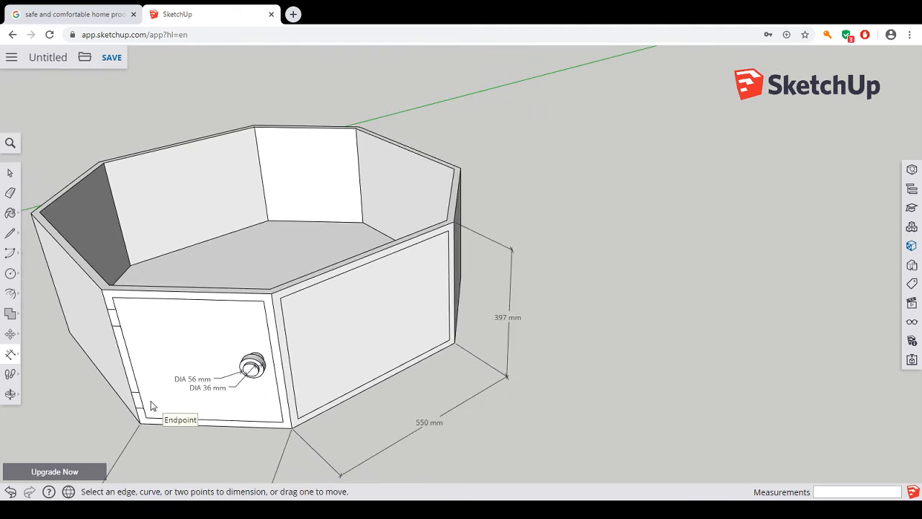
{"action": "scroll", "coordinate": [133, 410], "scroll_direction": "up", "scroll_amount": 2}
{"action": "scroll", "coordinate": [133, 411], "scroll_direction": "up", "scroll_amount": 1}
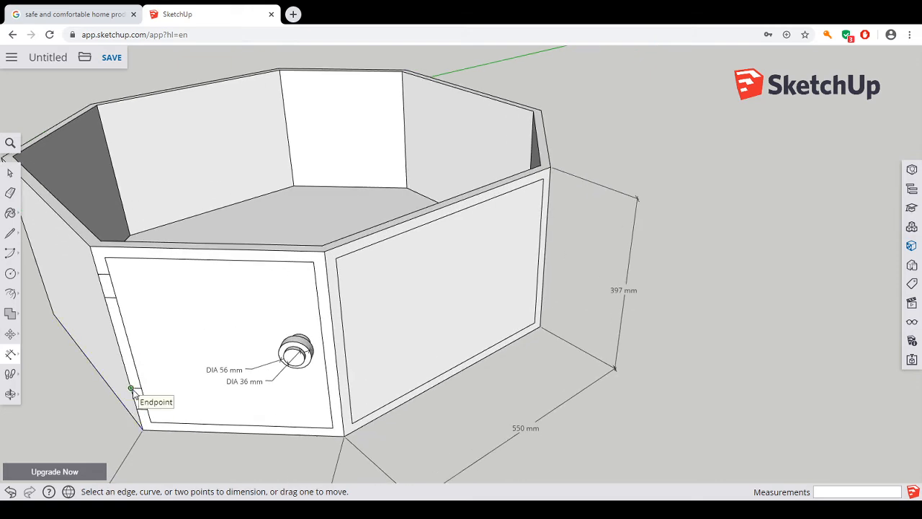
{"action": "left_click", "coordinate": [131, 388]}
{"action": "left_click", "coordinate": [136, 409]}
{"action": "left_click", "coordinate": [123, 404]}
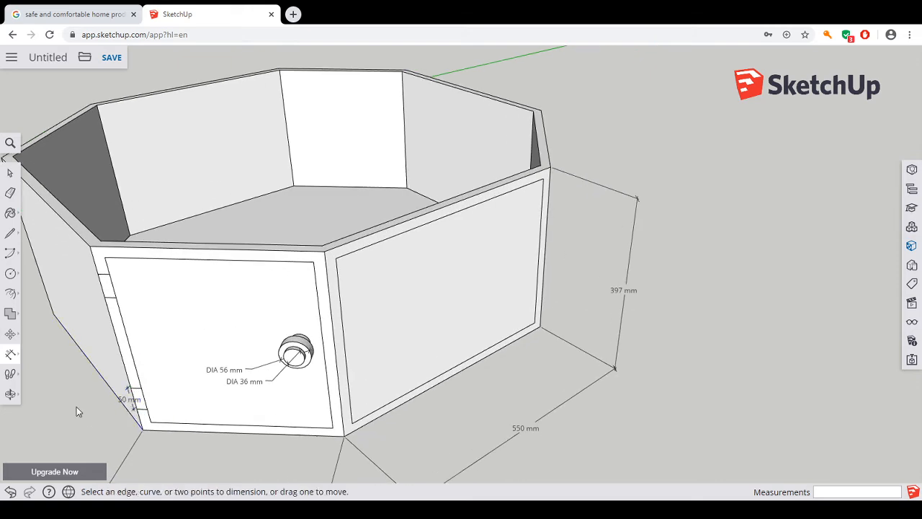
Start the Paint Bucket tool and display the in-model materials in the Details view.
{"action": "left_click", "coordinate": [10, 213]}
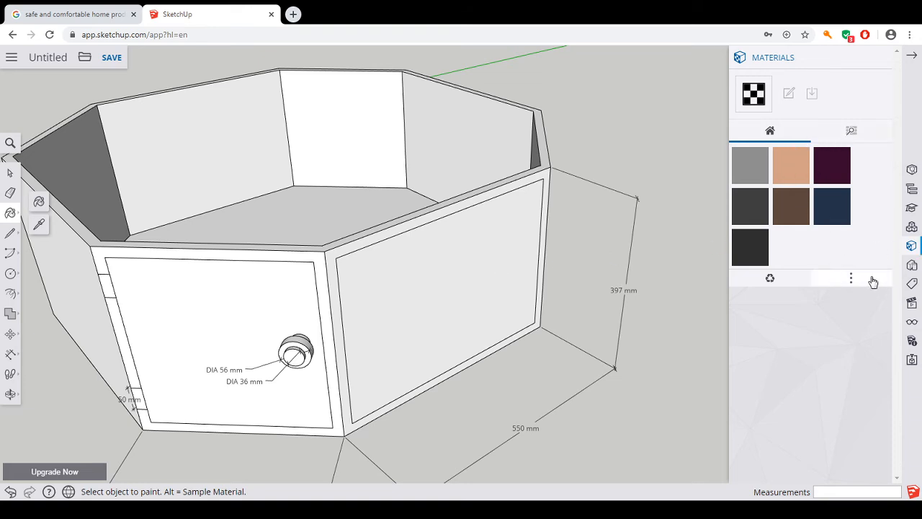
{"action": "left_click", "coordinate": [852, 278]}
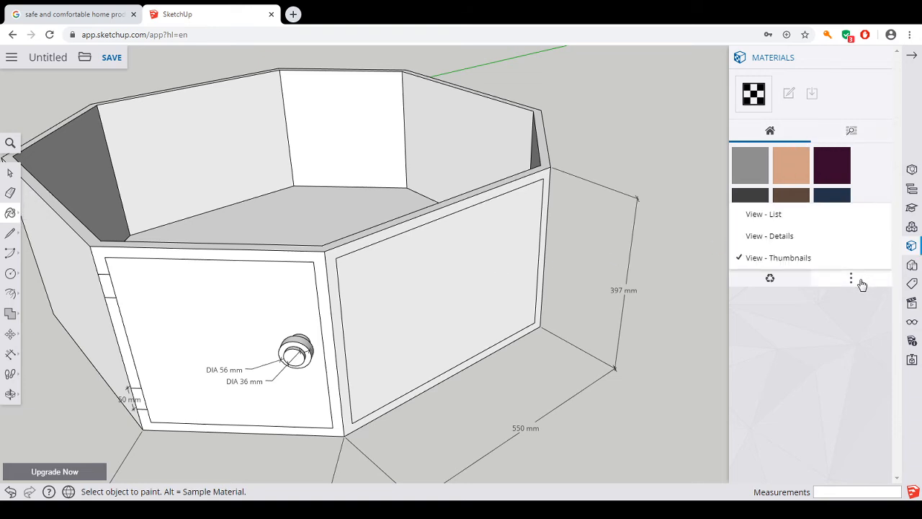
{"action": "left_click", "coordinate": [851, 131]}
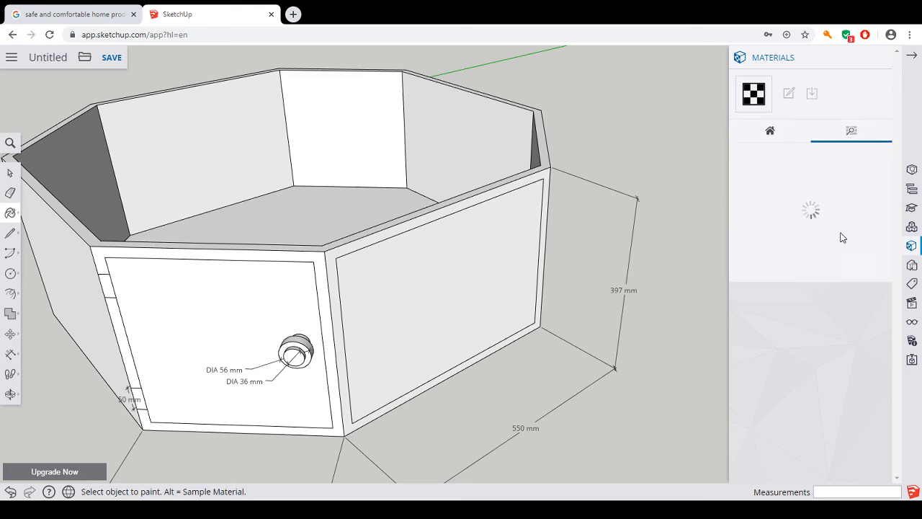
{"action": "left_click", "coordinate": [772, 131]}
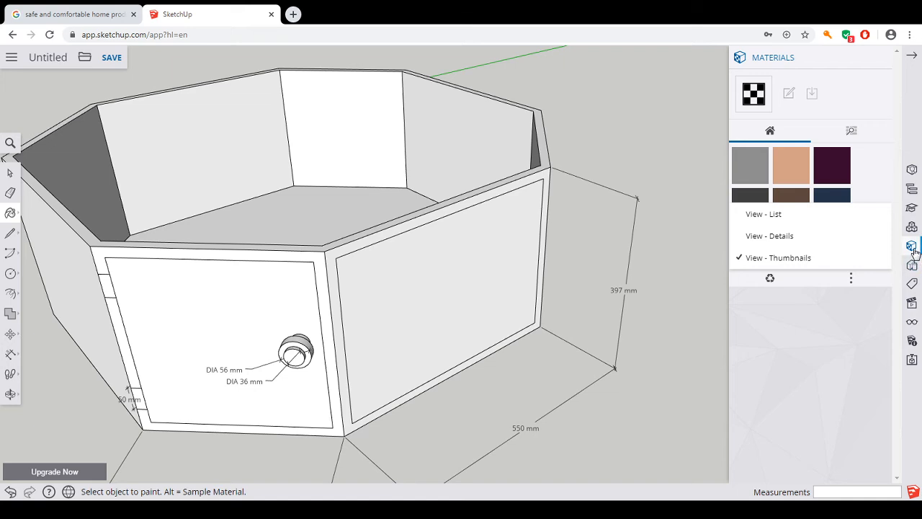
{"action": "left_click", "coordinate": [765, 215]}
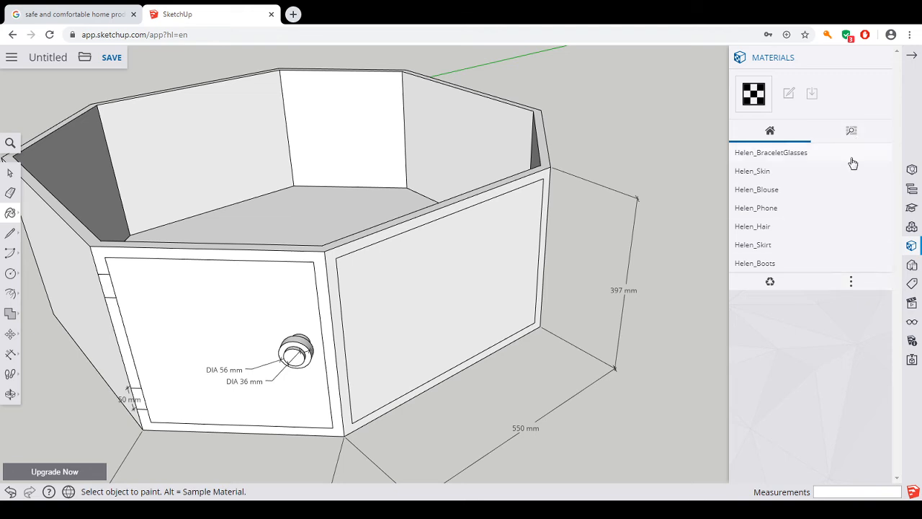
{"action": "left_click", "coordinate": [853, 283]}
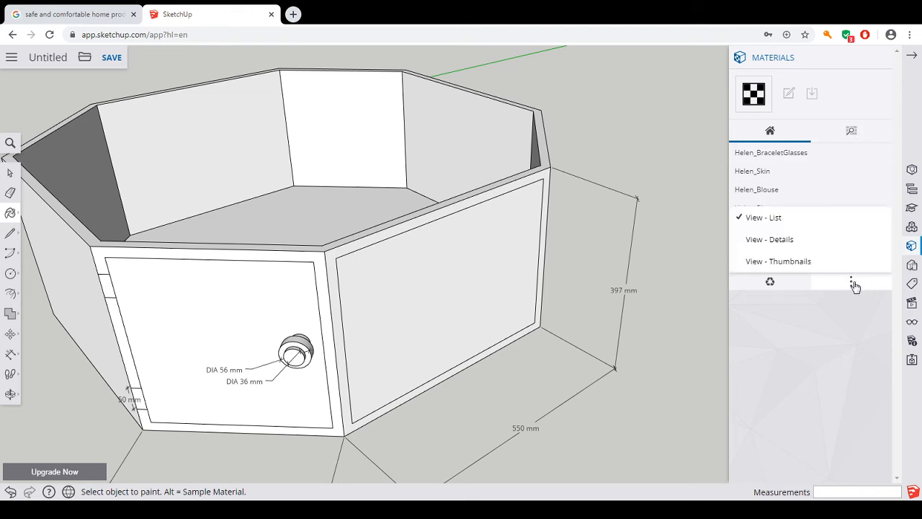
{"action": "left_click", "coordinate": [776, 240]}
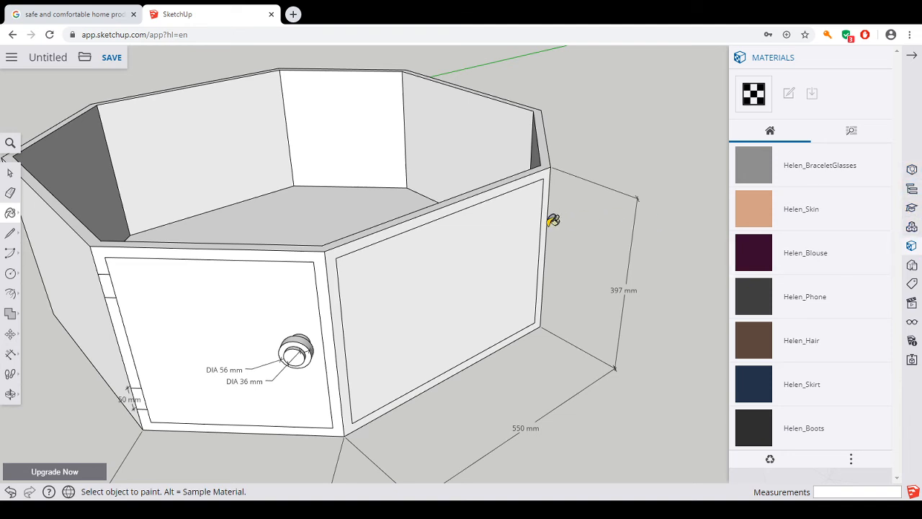
Look through the Components, Instructor, Outliner, Styles and Entity Info sections for material options.
{"action": "left_click", "coordinate": [912, 228]}
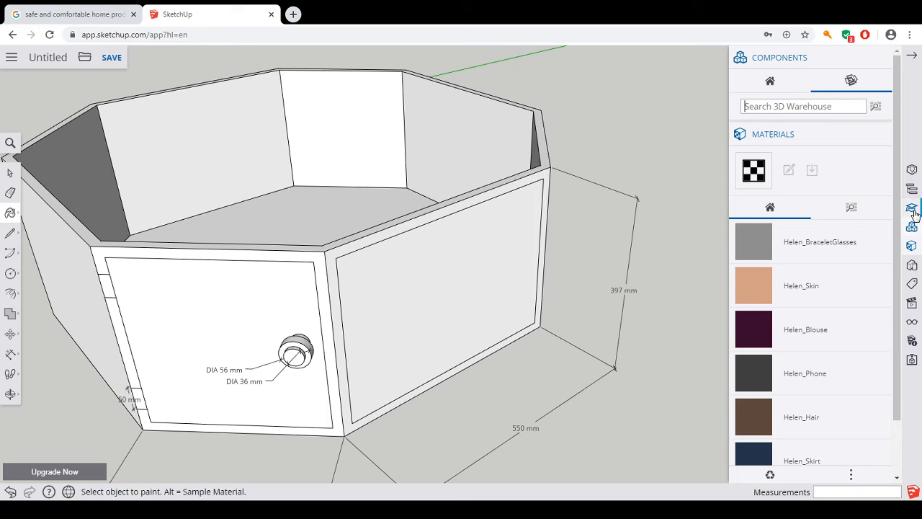
{"action": "left_click", "coordinate": [913, 211]}
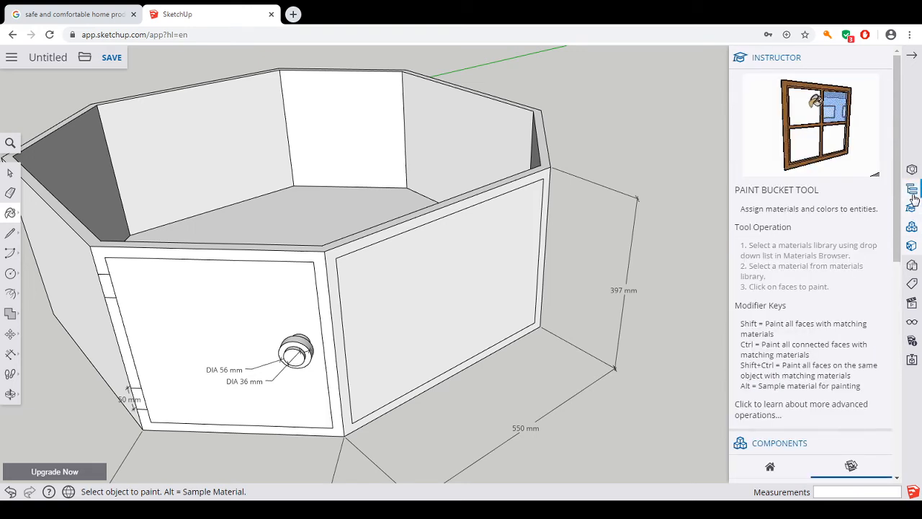
{"action": "left_click", "coordinate": [911, 189]}
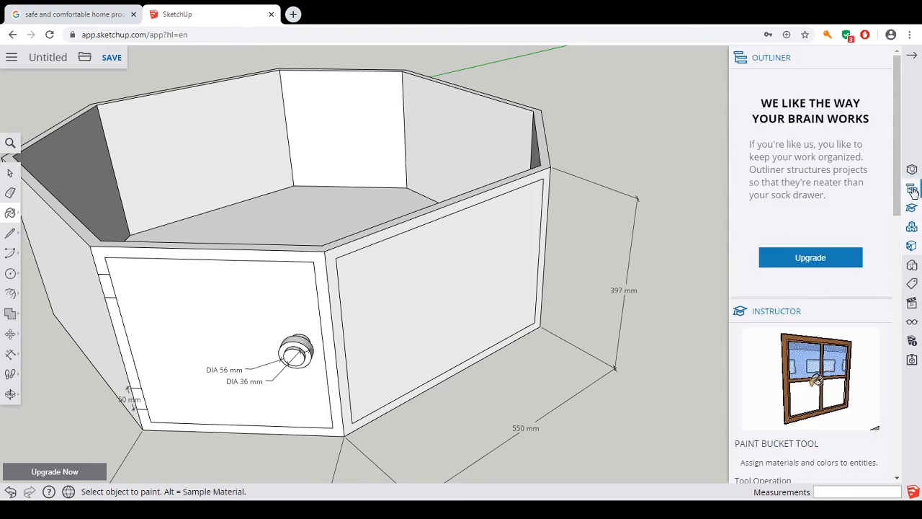
{"action": "left_click", "coordinate": [913, 267]}
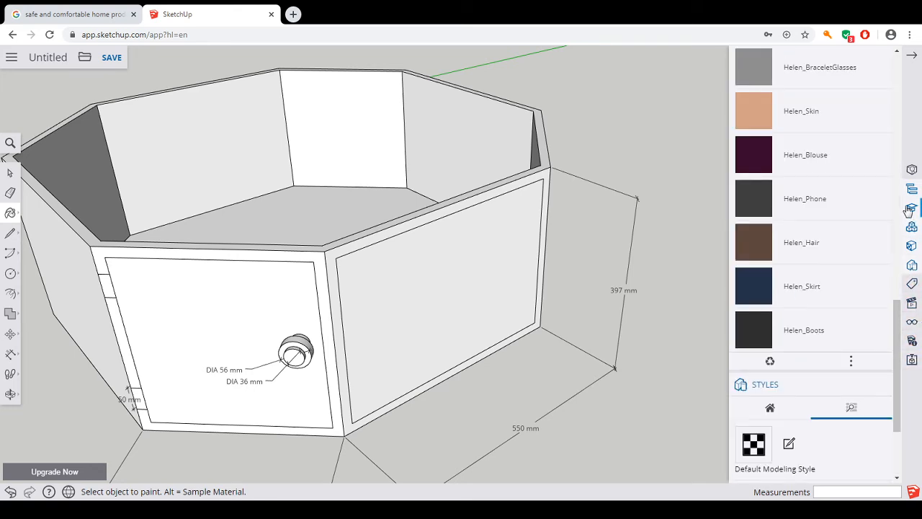
{"action": "left_click", "coordinate": [911, 175]}
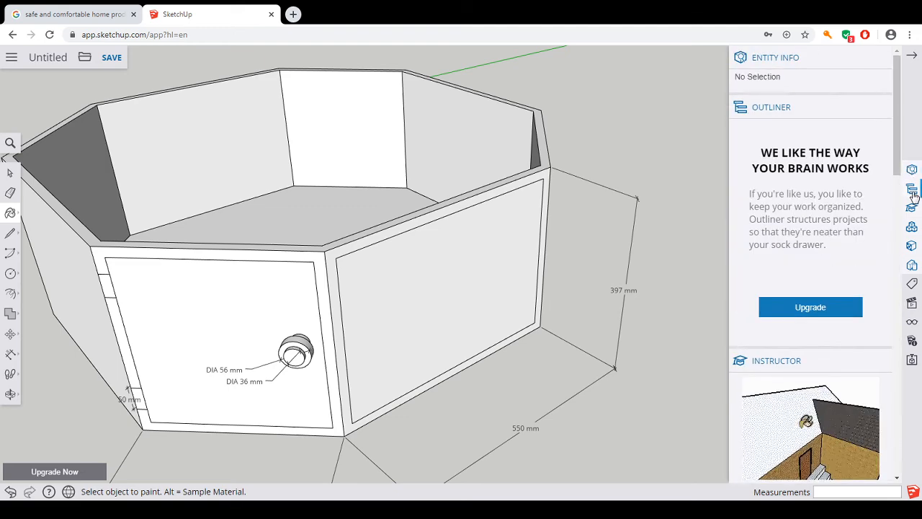
{"action": "left_click", "coordinate": [911, 208]}
{"action": "left_click", "coordinate": [910, 210]}
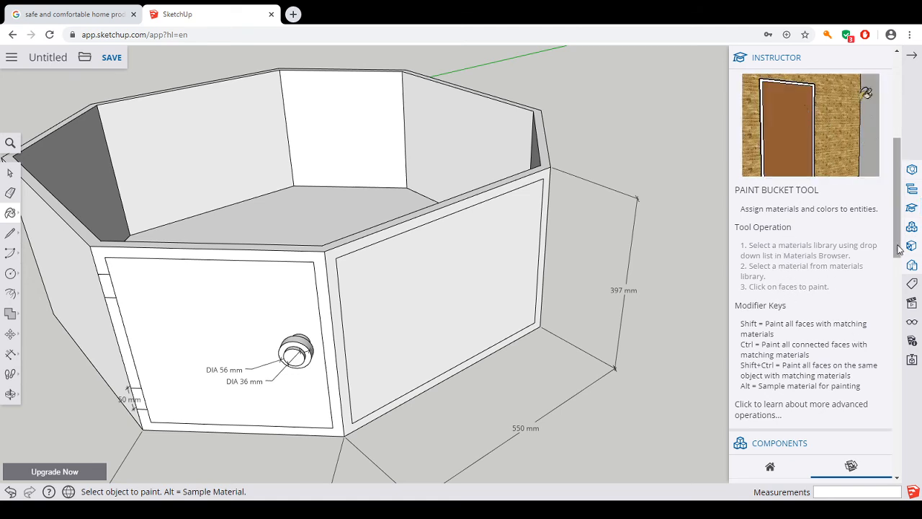
Return to the Materials section and show the categories of the built-in material library.
{"action": "left_click_drag", "start_coordinate": [898, 252], "coordinate": [909, 320]}
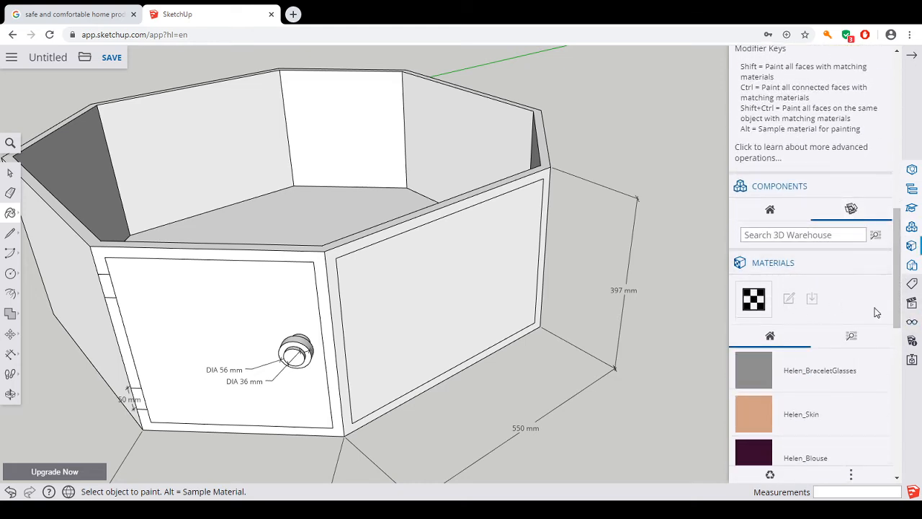
{"action": "left_click_drag", "start_coordinate": [894, 308], "coordinate": [910, 419]}
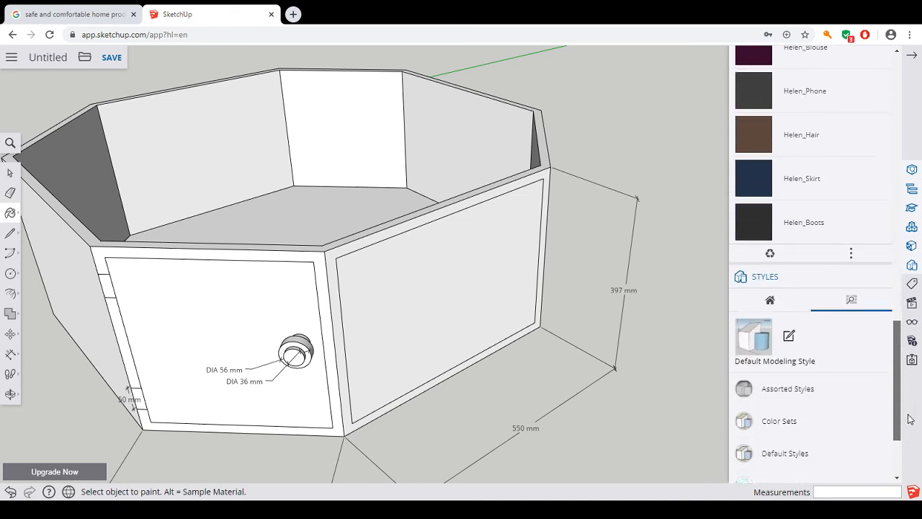
{"action": "left_click", "coordinate": [852, 280]}
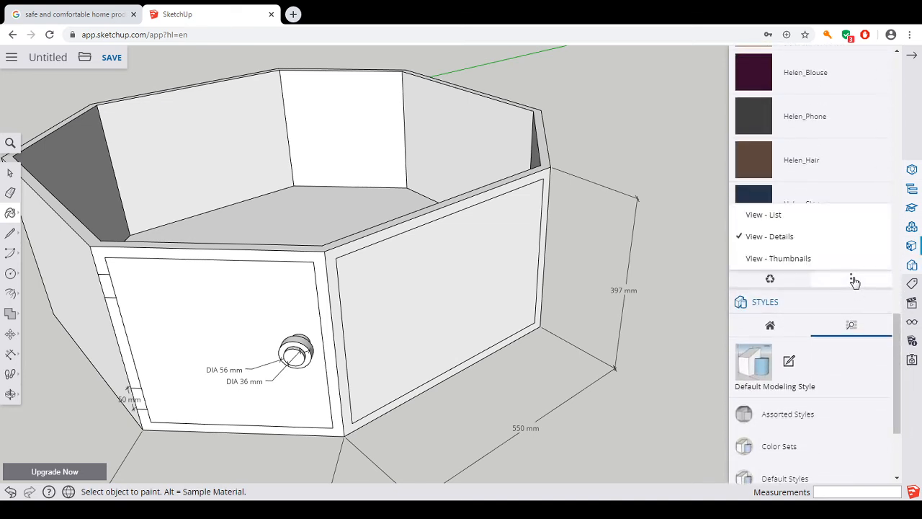
{"action": "left_click", "coordinate": [851, 280]}
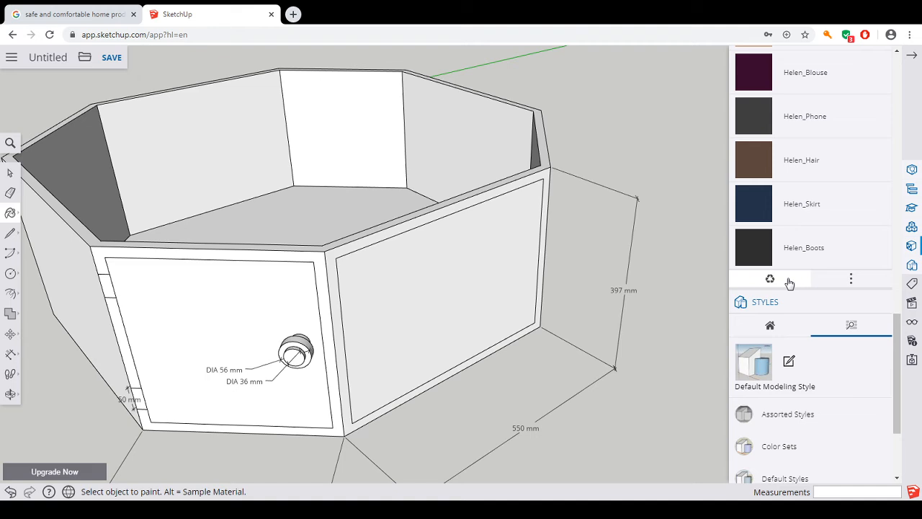
{"action": "scroll", "coordinate": [807, 274], "scroll_direction": "up", "scroll_amount": 5}
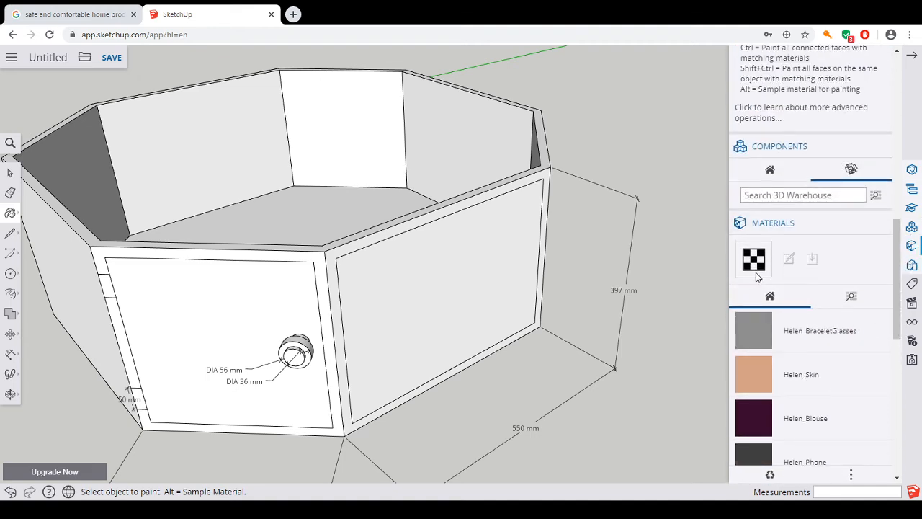
{"action": "left_click", "coordinate": [851, 298]}
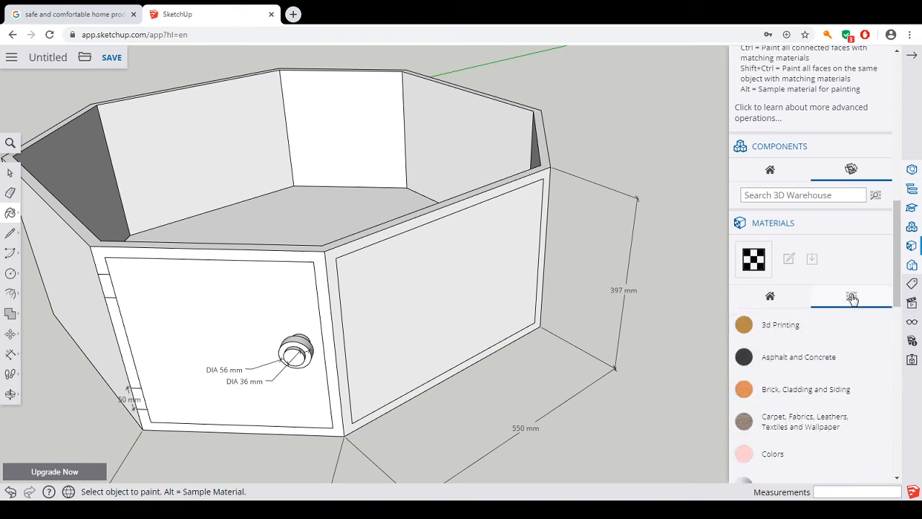
Look through the Synthetic Surfaces and Patterns materials in the built-in library.
{"action": "left_click_drag", "start_coordinate": [897, 301], "coordinate": [888, 408]}
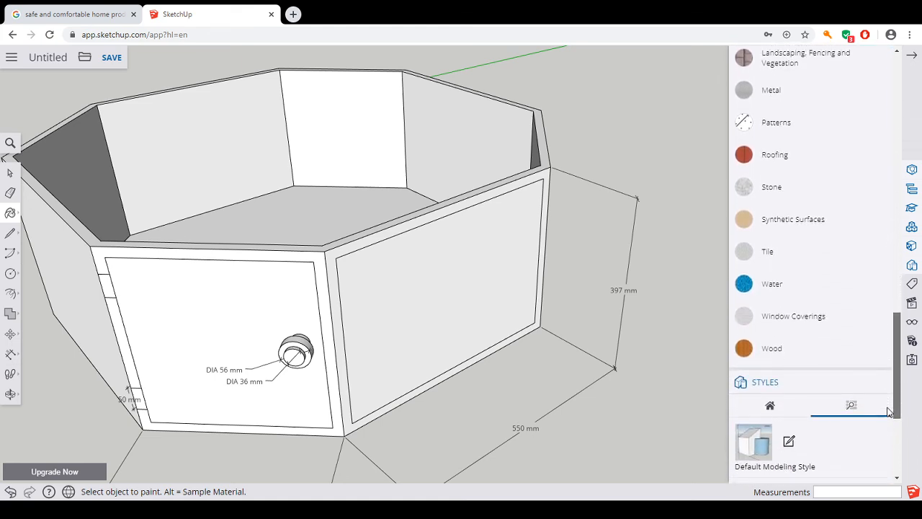
{"action": "left_click", "coordinate": [803, 223]}
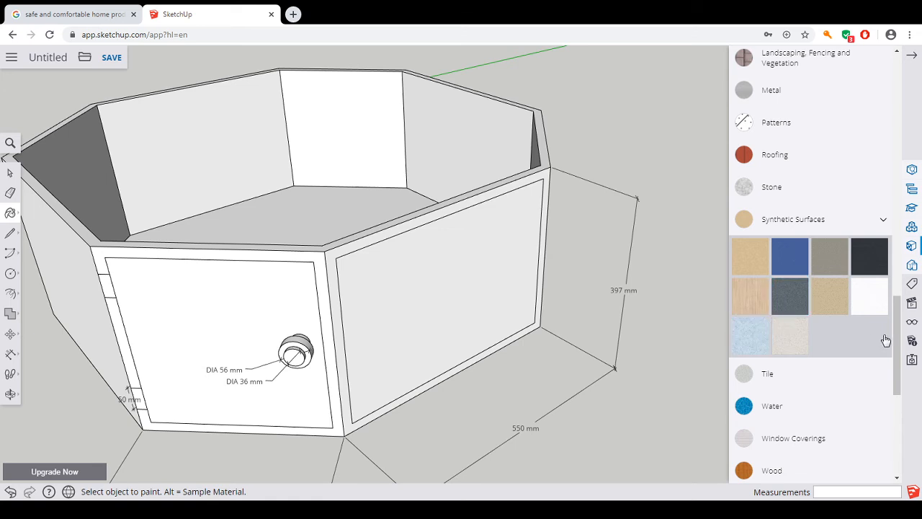
{"action": "left_click", "coordinate": [760, 221]}
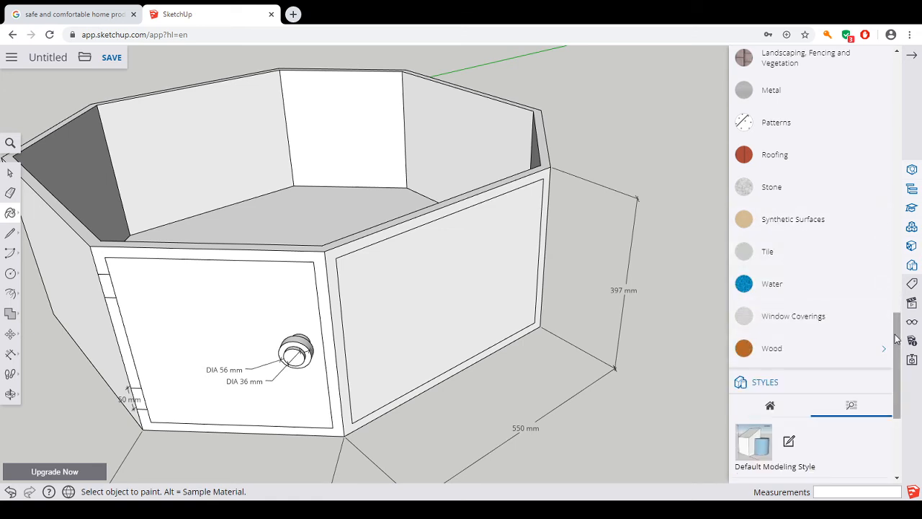
{"action": "left_click_drag", "start_coordinate": [898, 338], "coordinate": [900, 263]}
{"action": "left_click", "coordinate": [792, 289]}
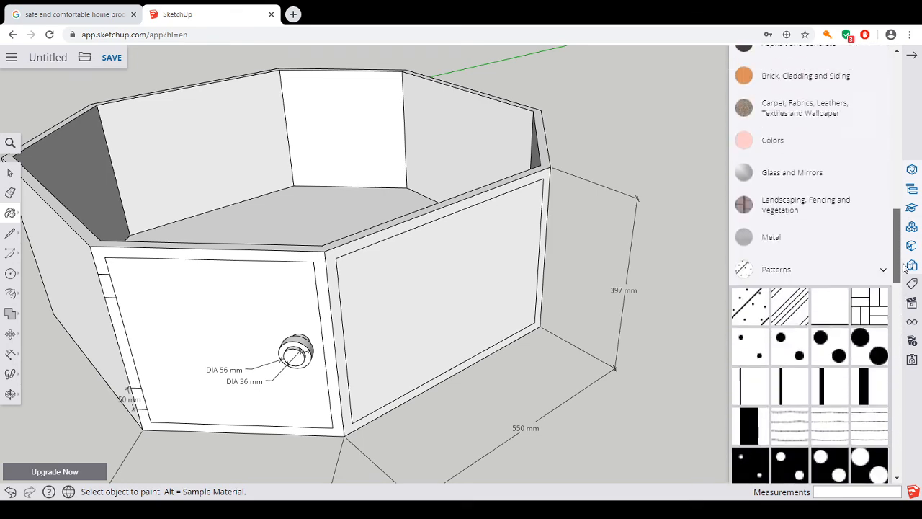
{"action": "left_click", "coordinate": [777, 283]}
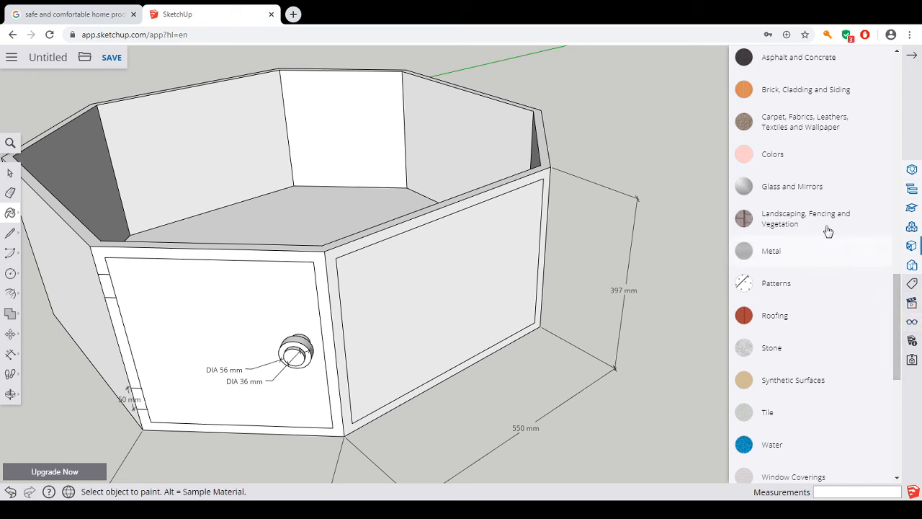
Paint the framed wall panel beside the door with Translucent Glass Safety from the Glass and Mirrors materials.
{"action": "left_click", "coordinate": [785, 193]}
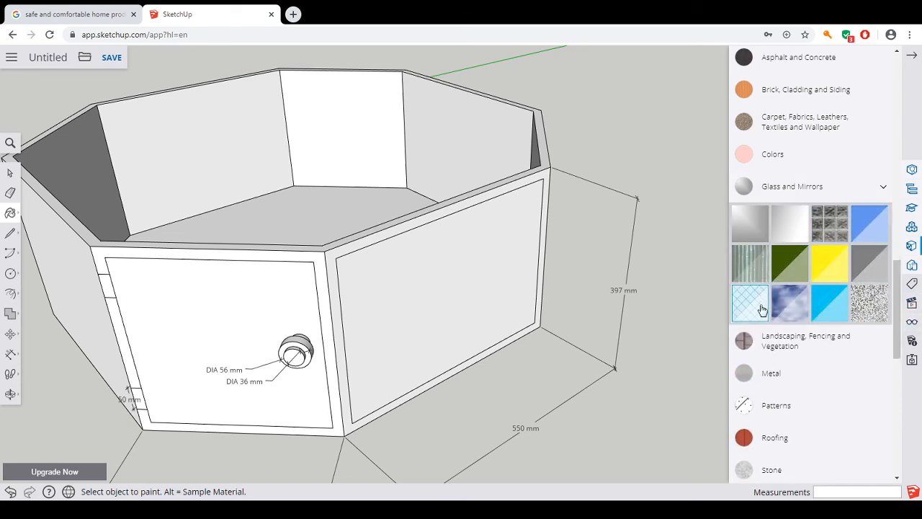
{"action": "left_click", "coordinate": [511, 309]}
{"action": "mouse_move", "coordinate": [403, 336]}
{"action": "middle_mouse_down"}
{"action": "mouse_move", "coordinate": [403, 355]}
{"action": "mouse_move", "coordinate": [330, 329]}
{"action": "mouse_move", "coordinate": [461, 365]}
{"action": "mouse_move", "coordinate": [486, 353]}
{"action": "mouse_move", "coordinate": [673, 377]}
{"action": "mouse_move", "coordinate": [572, 332]}
{"action": "mouse_move", "coordinate": [539, 223]}
{"action": "mouse_move", "coordinate": [502, 294]}
{"action": "middle_mouse_up"}
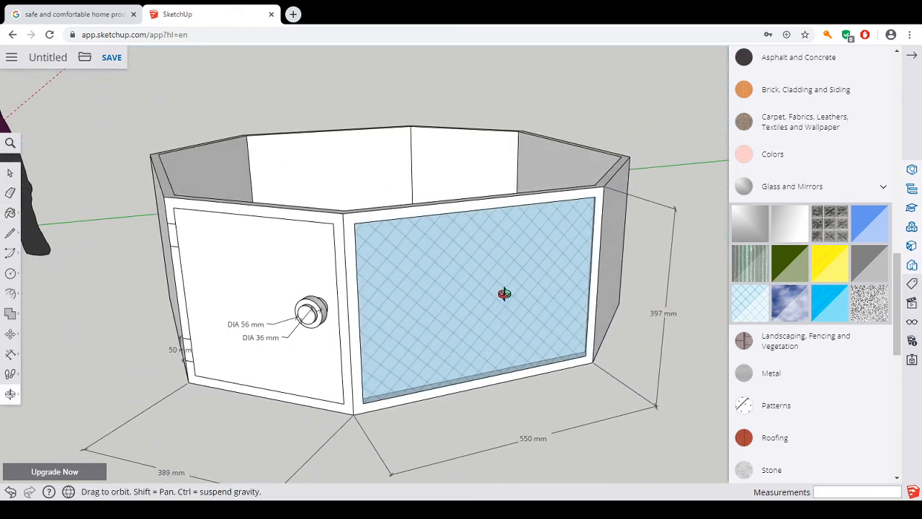
{"action": "scroll", "coordinate": [523, 287], "scroll_direction": "up", "scroll_amount": 3}
{"action": "scroll", "coordinate": [523, 287], "scroll_direction": "down", "scroll_amount": 5}
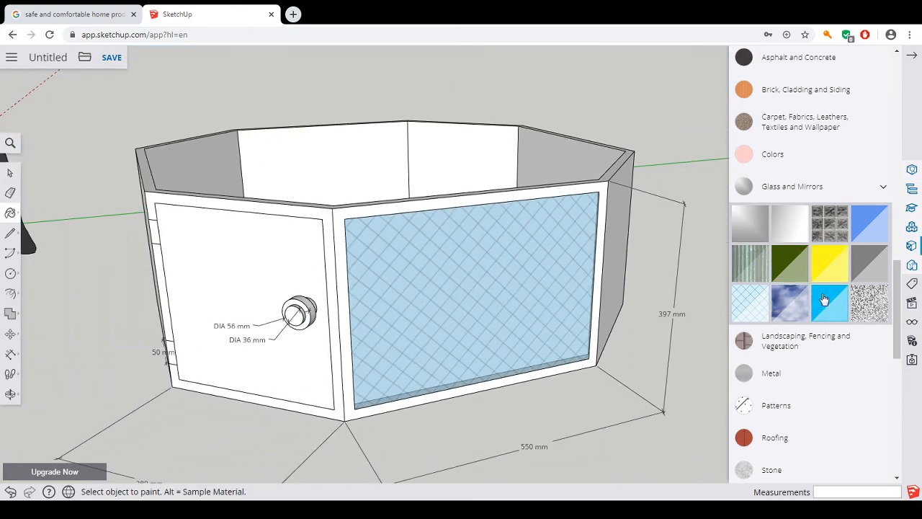
Try Translucent Glass Block Dark, Resin Crush Gray and Glass Sky Reflection on the panel beside the door, ending with Glass Safety.
{"action": "left_click_drag", "start_coordinate": [899, 333], "coordinate": [909, 449]}
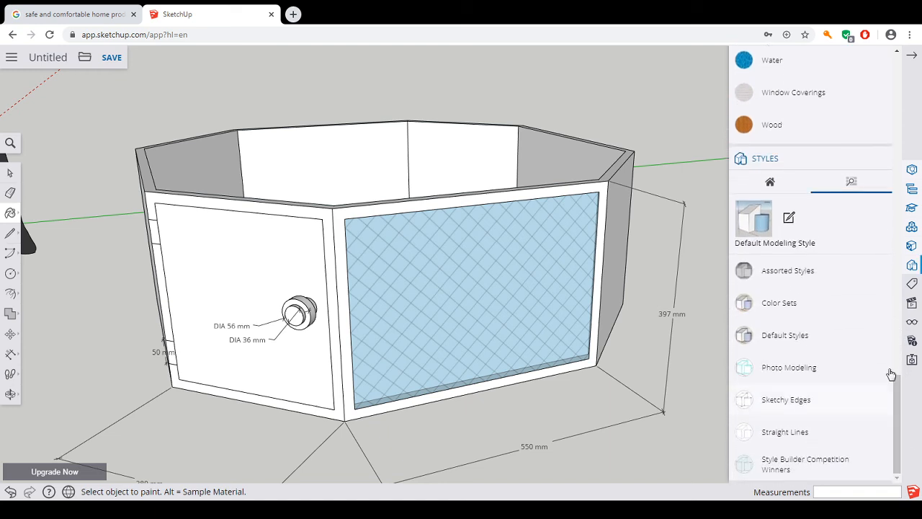
{"action": "left_click", "coordinate": [912, 246]}
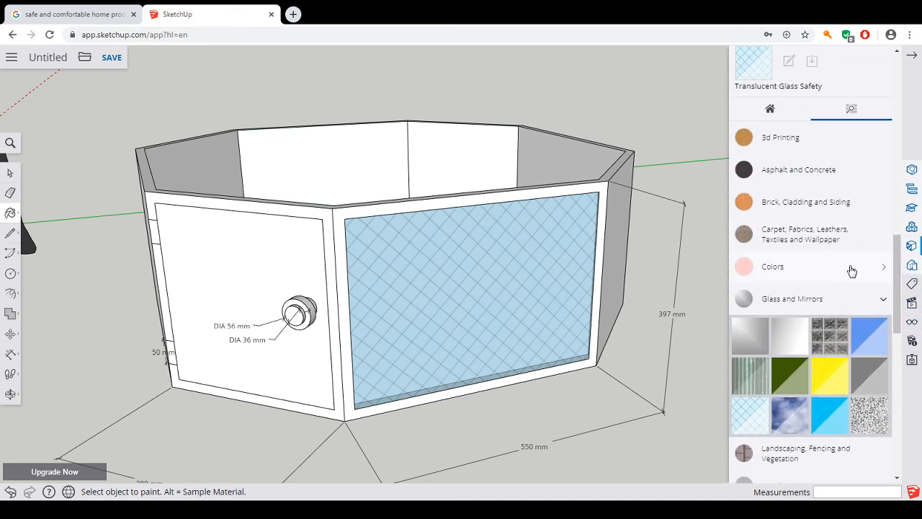
{"action": "left_click", "coordinate": [830, 335]}
{"action": "left_click", "coordinate": [512, 309]}
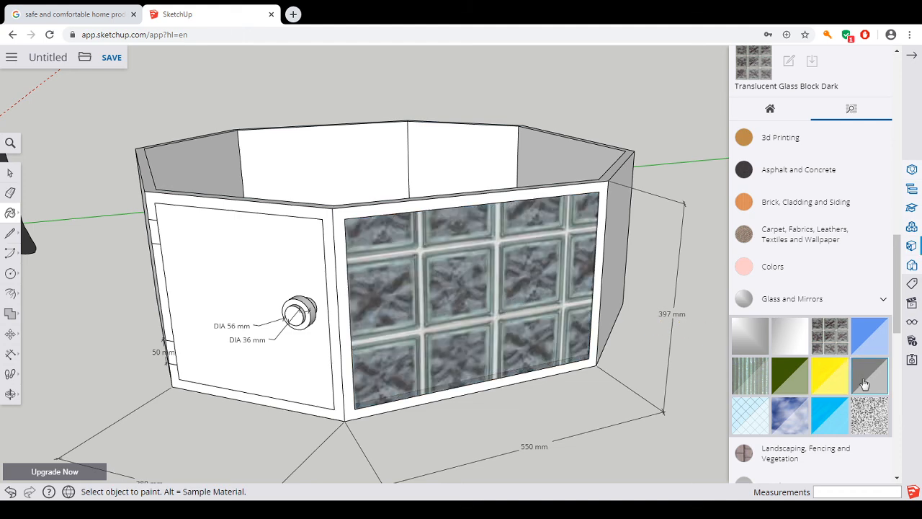
{"action": "left_click", "coordinate": [864, 413]}
{"action": "left_click", "coordinate": [559, 281]}
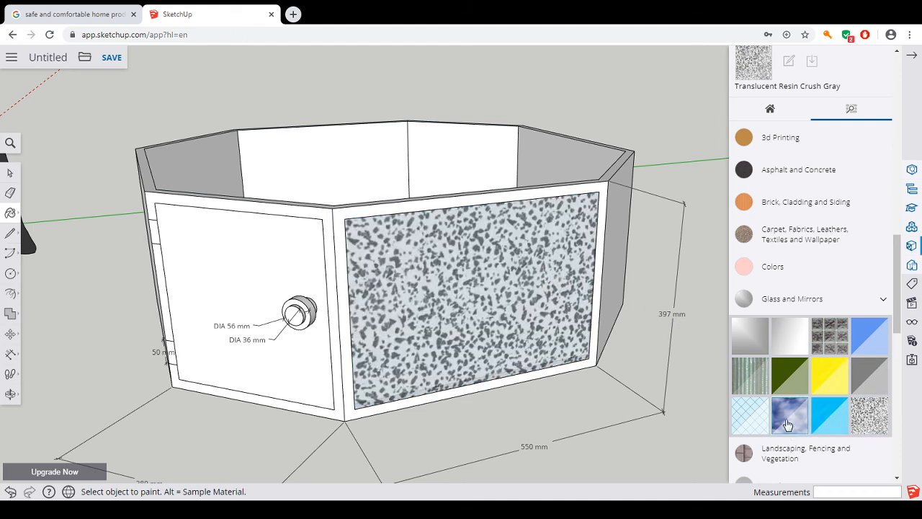
{"action": "left_click", "coordinate": [788, 416]}
{"action": "left_click", "coordinate": [524, 313]}
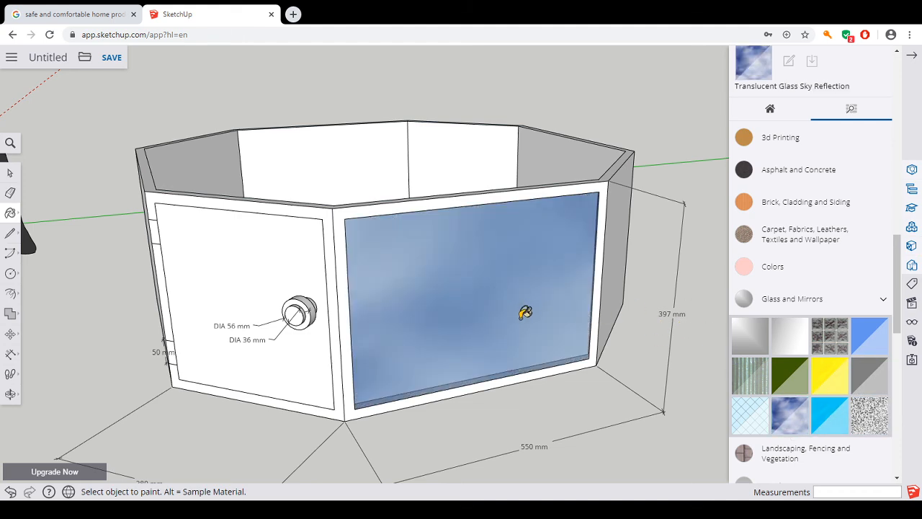
{"action": "left_click", "coordinate": [750, 416]}
{"action": "left_click", "coordinate": [541, 301]}
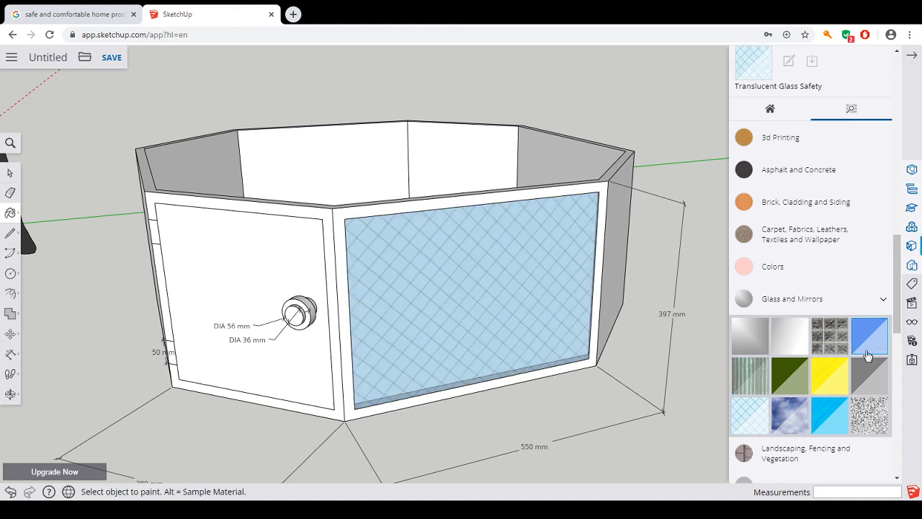
Try a gray metallic blind and a yellow wooden blind from Window Coverings on the panel beside the door.
{"action": "left_click_drag", "start_coordinate": [898, 326], "coordinate": [898, 421]}
{"action": "left_click", "coordinate": [821, 360]}
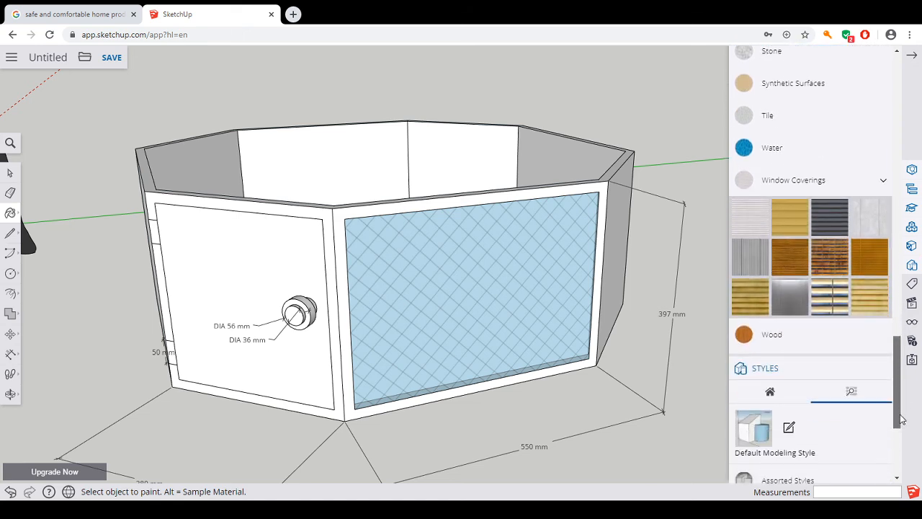
{"action": "left_click", "coordinate": [528, 284]}
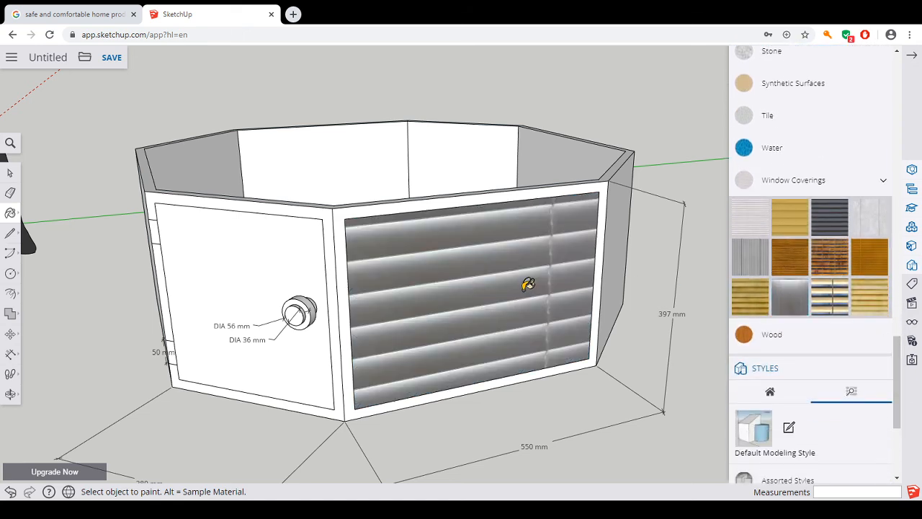
{"action": "left_click", "coordinate": [750, 296]}
{"action": "left_click", "coordinate": [533, 290]}
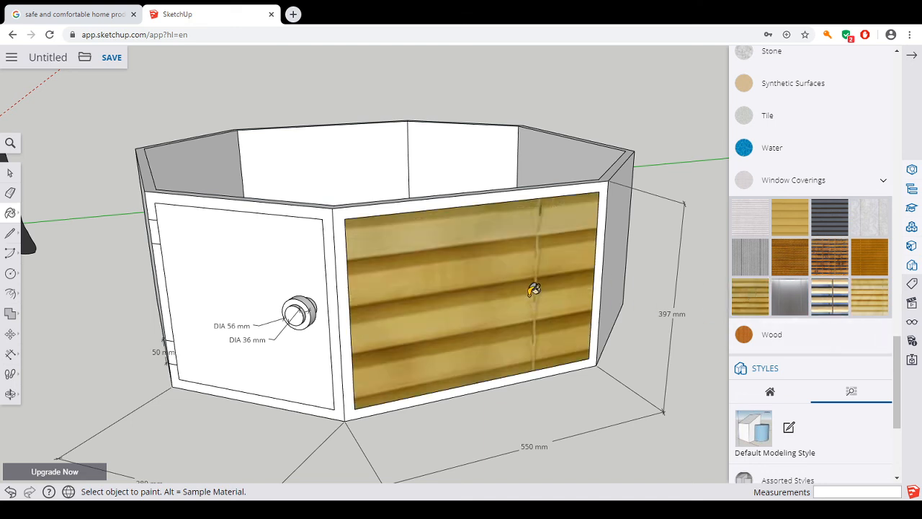
Repaint the panel beside the door with Translucent Glass Safety and inspect it from several angles.
{"action": "scroll", "coordinate": [872, 324], "scroll_direction": "up", "scroll_amount": 6}
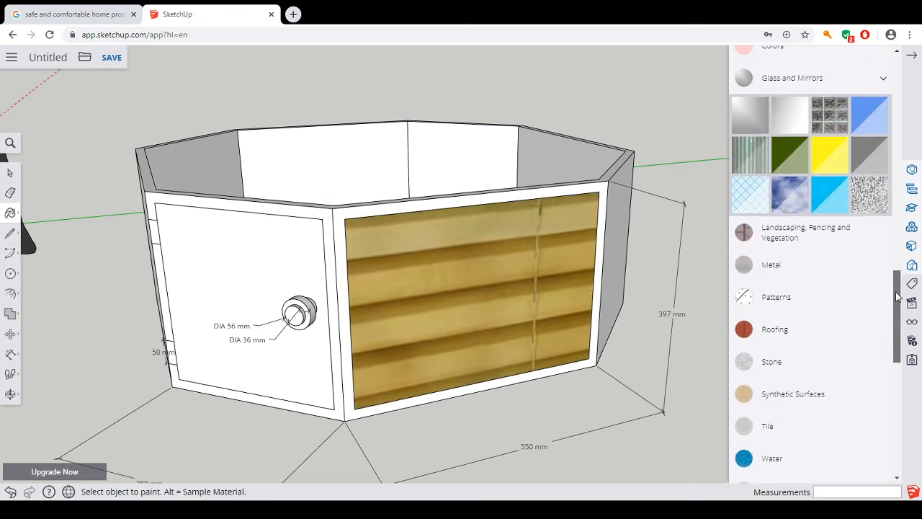
{"action": "left_click", "coordinate": [757, 333]}
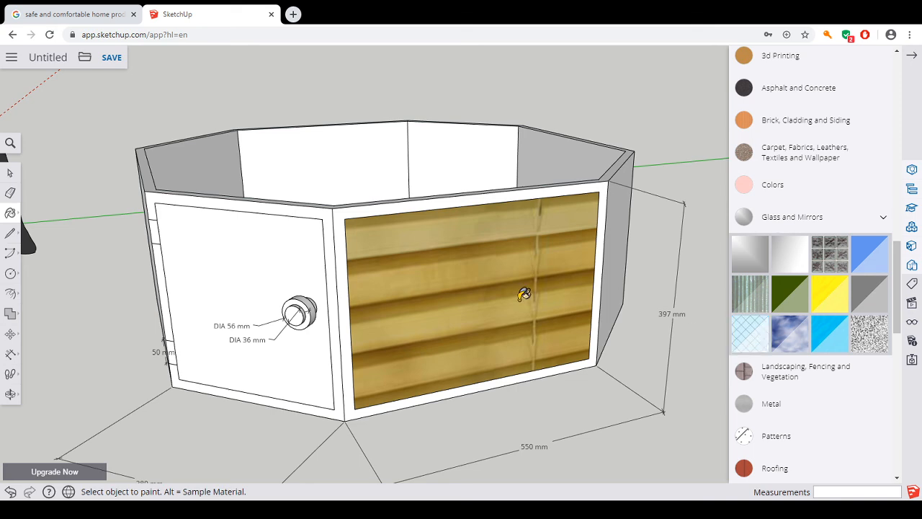
{"action": "left_click", "coordinate": [525, 294]}
{"action": "mouse_move", "coordinate": [634, 328]}
{"action": "middle_mouse_down"}
{"action": "mouse_move", "coordinate": [651, 393]}
{"action": "mouse_move", "coordinate": [504, 388]}
{"action": "mouse_move", "coordinate": [595, 354]}
{"action": "mouse_move", "coordinate": [543, 304]}
{"action": "middle_mouse_up"}
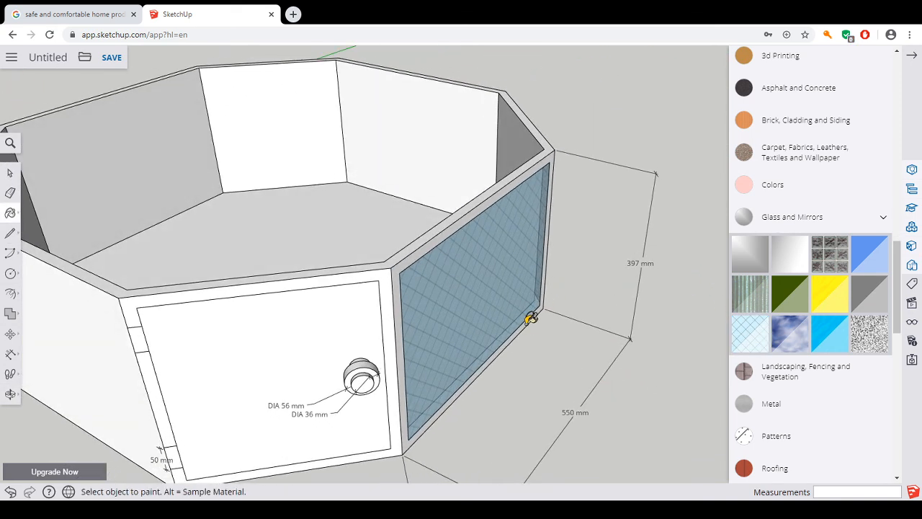
{"action": "mouse_move", "coordinate": [545, 351]}
{"action": "middle_mouse_down"}
{"action": "mouse_move", "coordinate": [625, 382]}
{"action": "mouse_move", "coordinate": [526, 381]}
{"action": "mouse_move", "coordinate": [539, 373]}
{"action": "middle_mouse_up"}
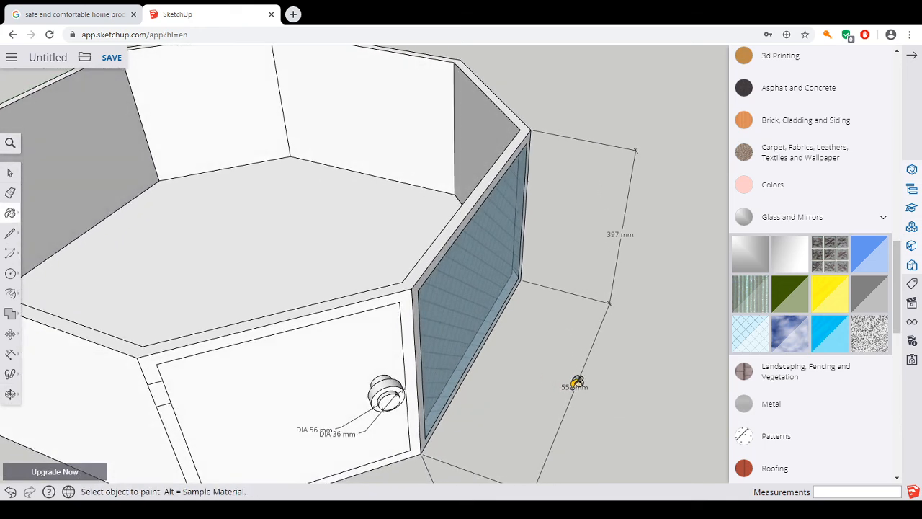
{"action": "mouse_move", "coordinate": [595, 370]}
{"action": "middle_mouse_down"}
{"action": "mouse_move", "coordinate": [557, 382]}
{"action": "mouse_move", "coordinate": [576, 372]}
{"action": "mouse_move", "coordinate": [555, 362]}
{"action": "mouse_move", "coordinate": [597, 350]}
{"action": "mouse_move", "coordinate": [465, 375]}
{"action": "mouse_move", "coordinate": [557, 369]}
{"action": "mouse_move", "coordinate": [445, 385]}
{"action": "mouse_move", "coordinate": [692, 392]}
{"action": "mouse_move", "coordinate": [656, 366]}
{"action": "middle_mouse_up"}
Paint the glass panel's frame, the door's surrounding frame and the playpen's top rim with the lightest pink from Colors.
{"action": "left_click", "coordinate": [816, 282]}
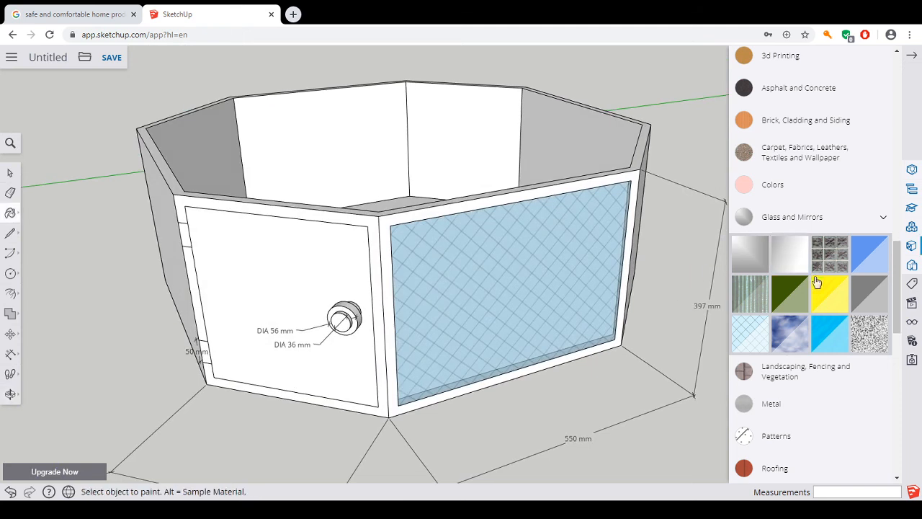
{"action": "left_click", "coordinate": [792, 193]}
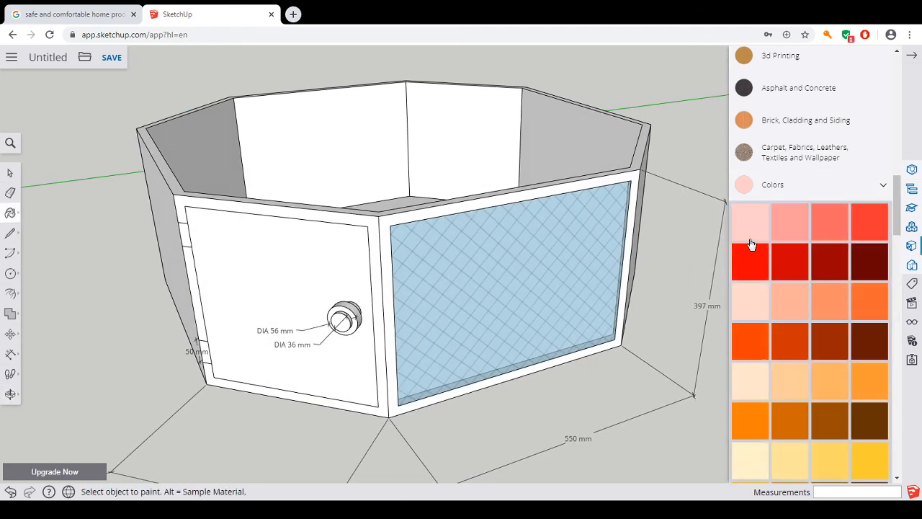
{"action": "left_click", "coordinate": [489, 200]}
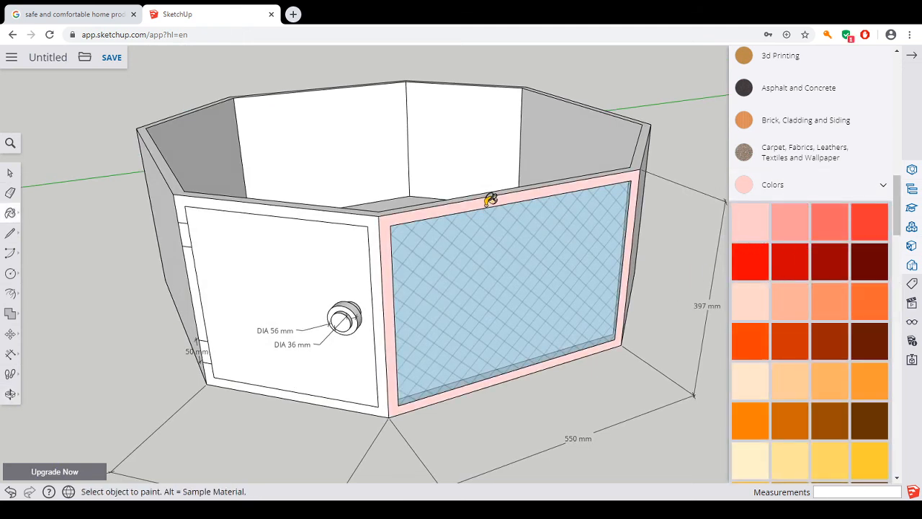
{"action": "left_click", "coordinate": [380, 214]}
{"action": "left_click", "coordinate": [392, 207]}
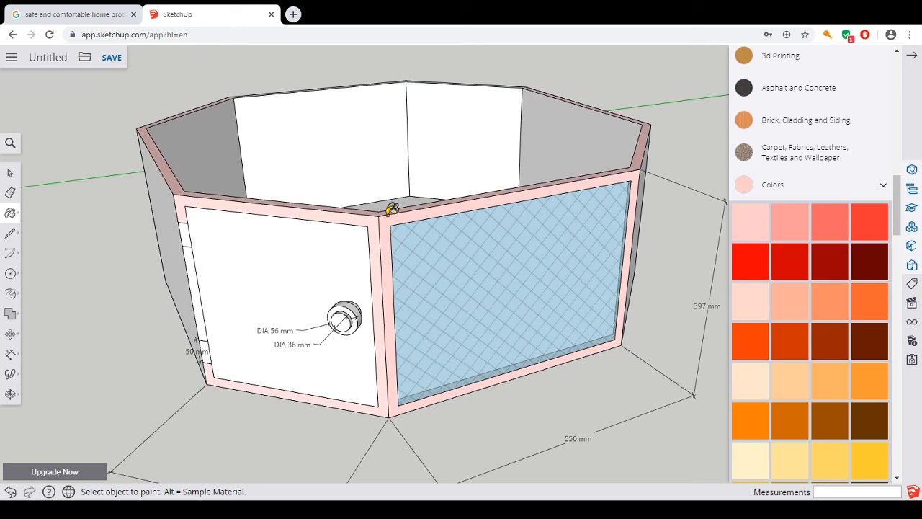
{"action": "scroll", "coordinate": [420, 261], "scroll_direction": "down", "scroll_amount": 2}
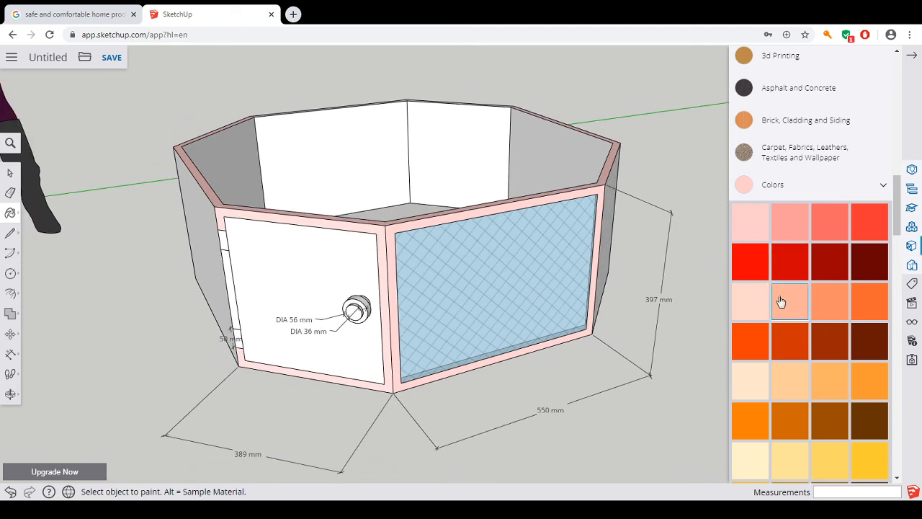
Paint the door panel bright orange and the frame strip between its hinges light pink.
{"action": "left_click", "coordinate": [756, 419]}
{"action": "left_click", "coordinate": [342, 281]}
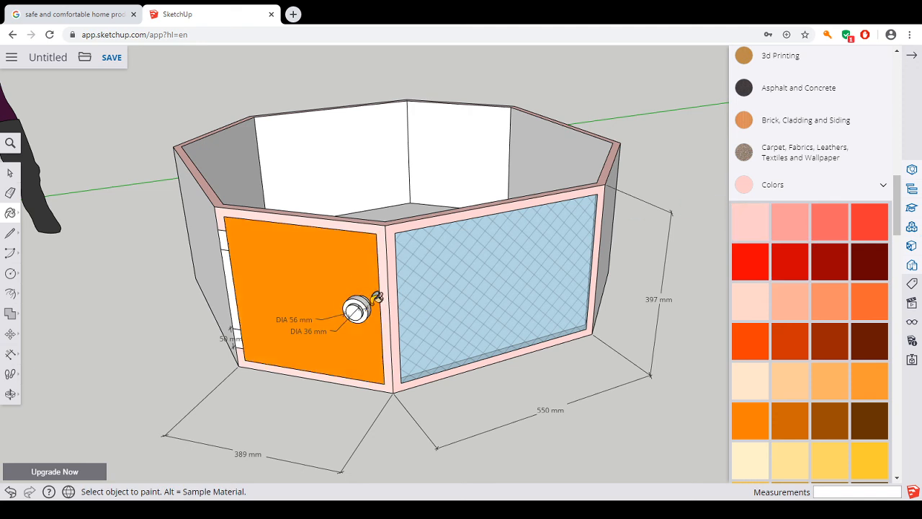
{"action": "left_click", "coordinate": [741, 228]}
{"action": "left_click", "coordinate": [231, 268]}
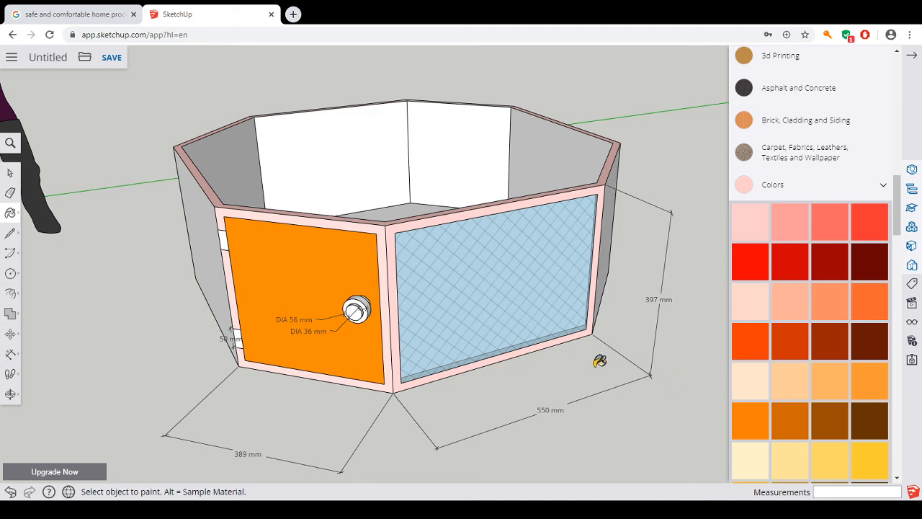
{"action": "scroll", "coordinate": [597, 360], "scroll_direction": "up", "scroll_amount": 2}
{"action": "scroll", "coordinate": [577, 384], "scroll_direction": "down", "scroll_amount": 6}
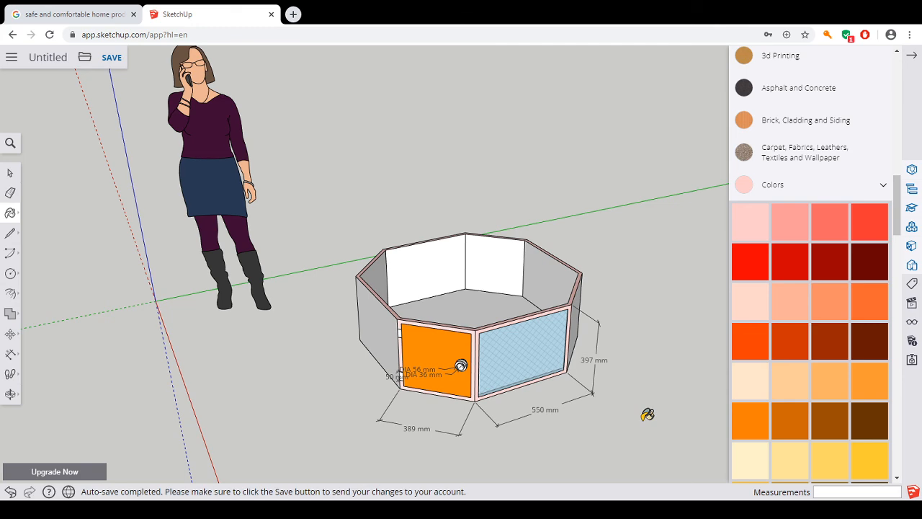
{"action": "left_click", "coordinate": [911, 209]}
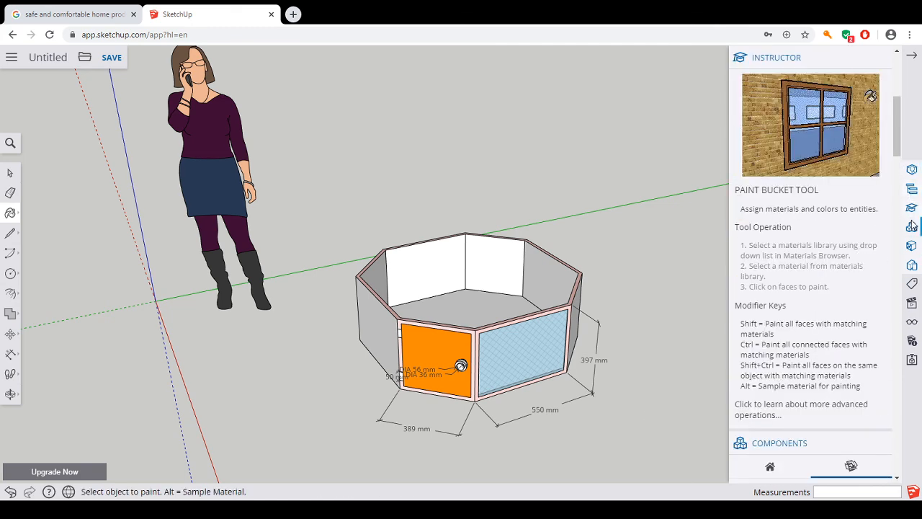
{"action": "left_click_drag", "start_coordinate": [897, 160], "coordinate": [917, 189]}
{"action": "left_click", "coordinate": [913, 170]}
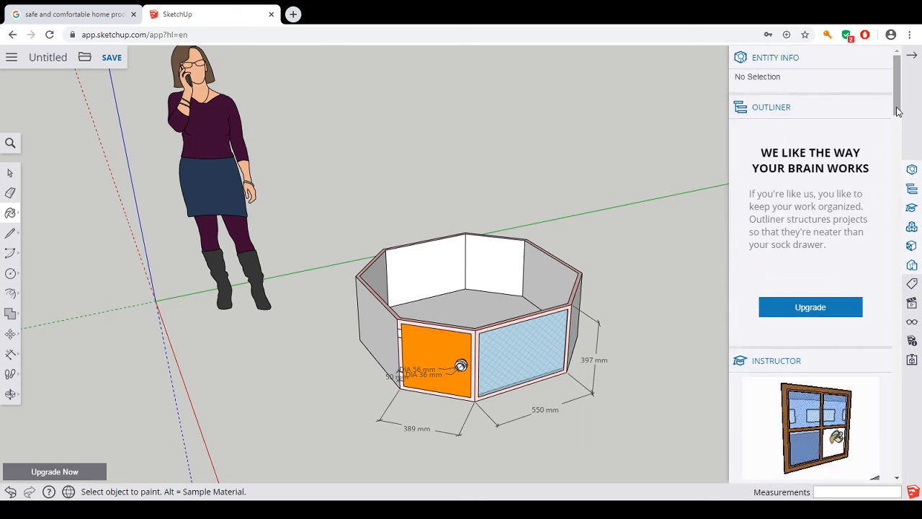
{"action": "scroll", "coordinate": [890, 137], "scroll_direction": "down", "scroll_amount": 2}
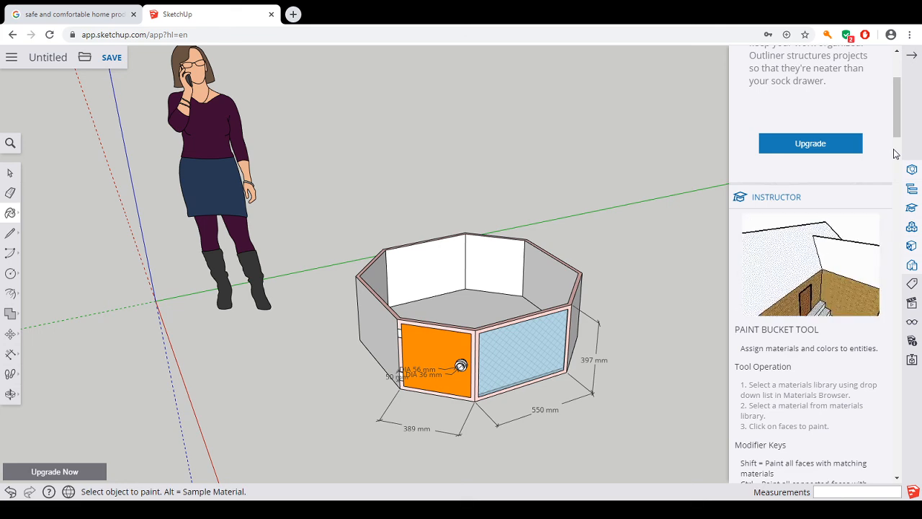
{"action": "scroll", "coordinate": [738, 157], "scroll_direction": "up", "scroll_amount": 3}
{"action": "scroll", "coordinate": [548, 288], "scroll_direction": "up", "scroll_amount": 5}
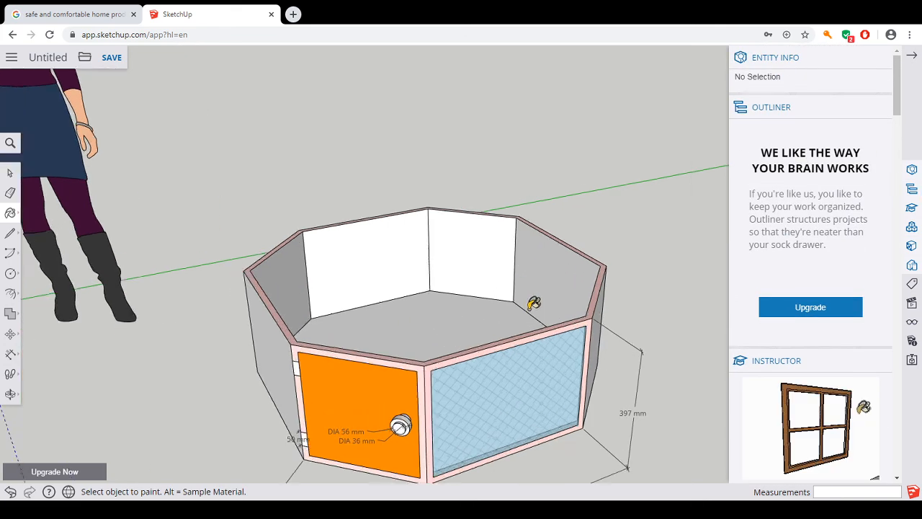